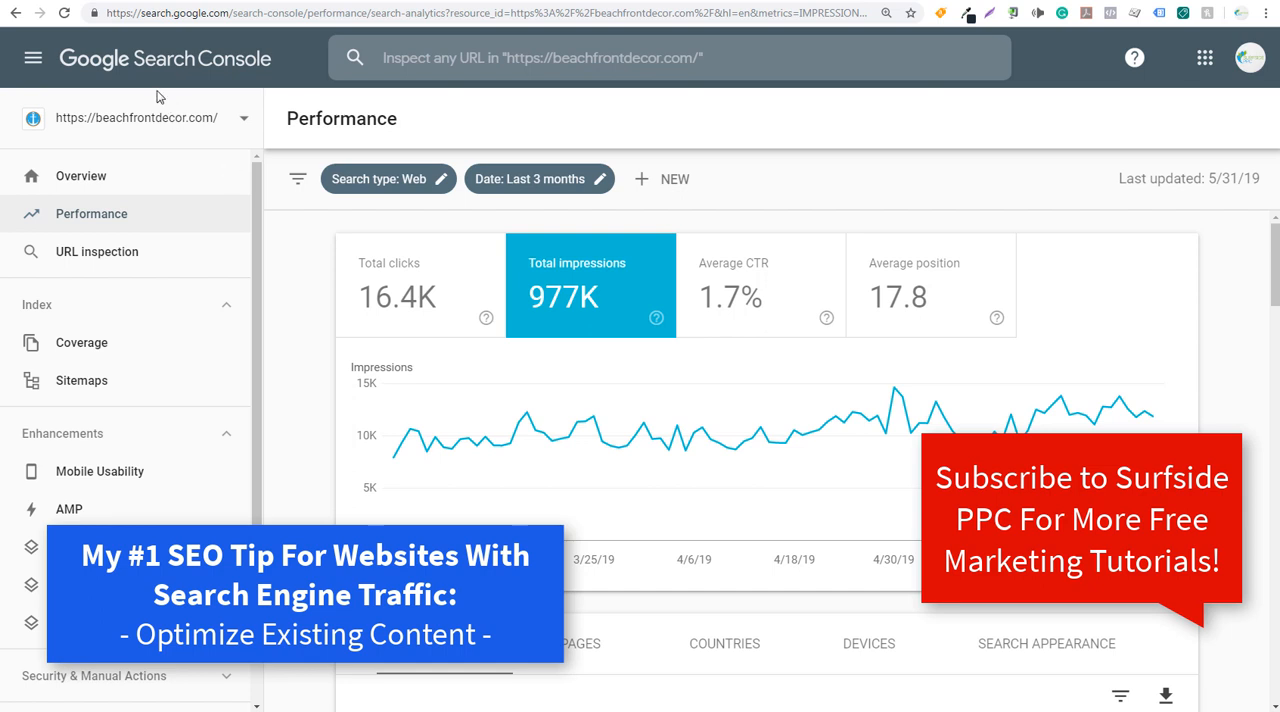
click(157, 3)
click(159, 3)
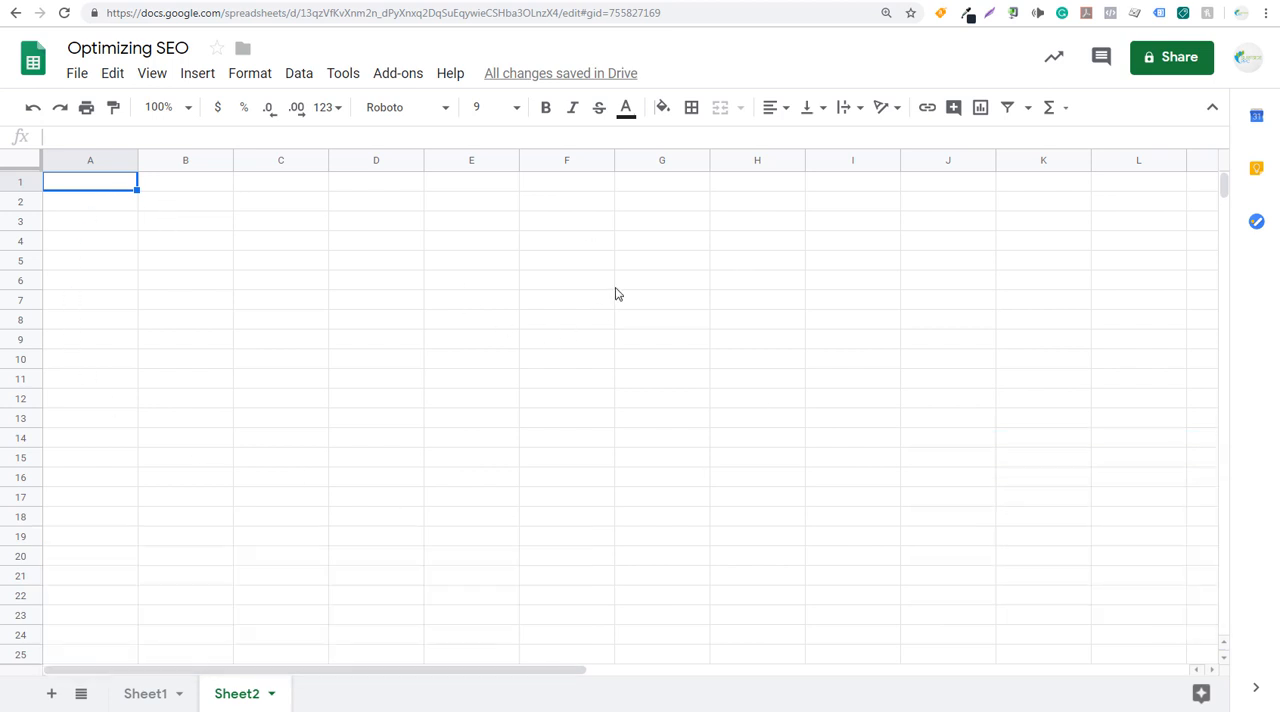
click(61, 1)
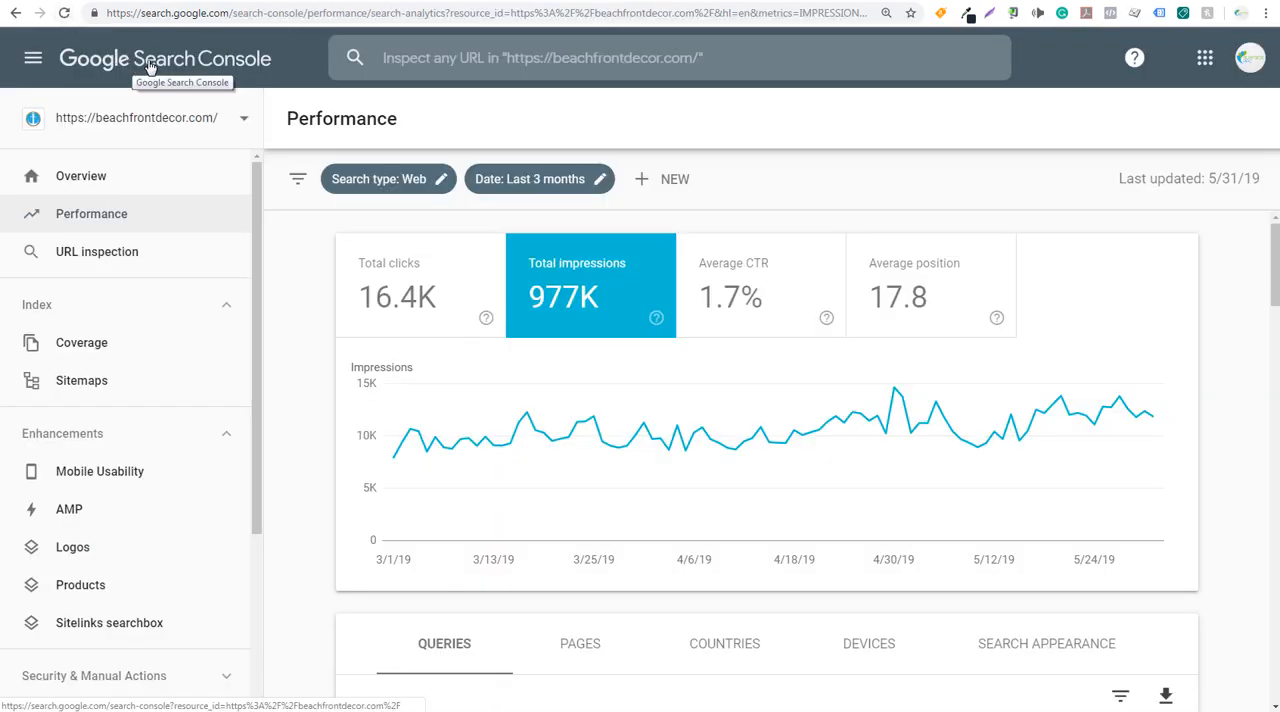
- Switch to Google Analytics and check the Search Console link status among all products linked to the Beachfront Decor property
click(180, 1)
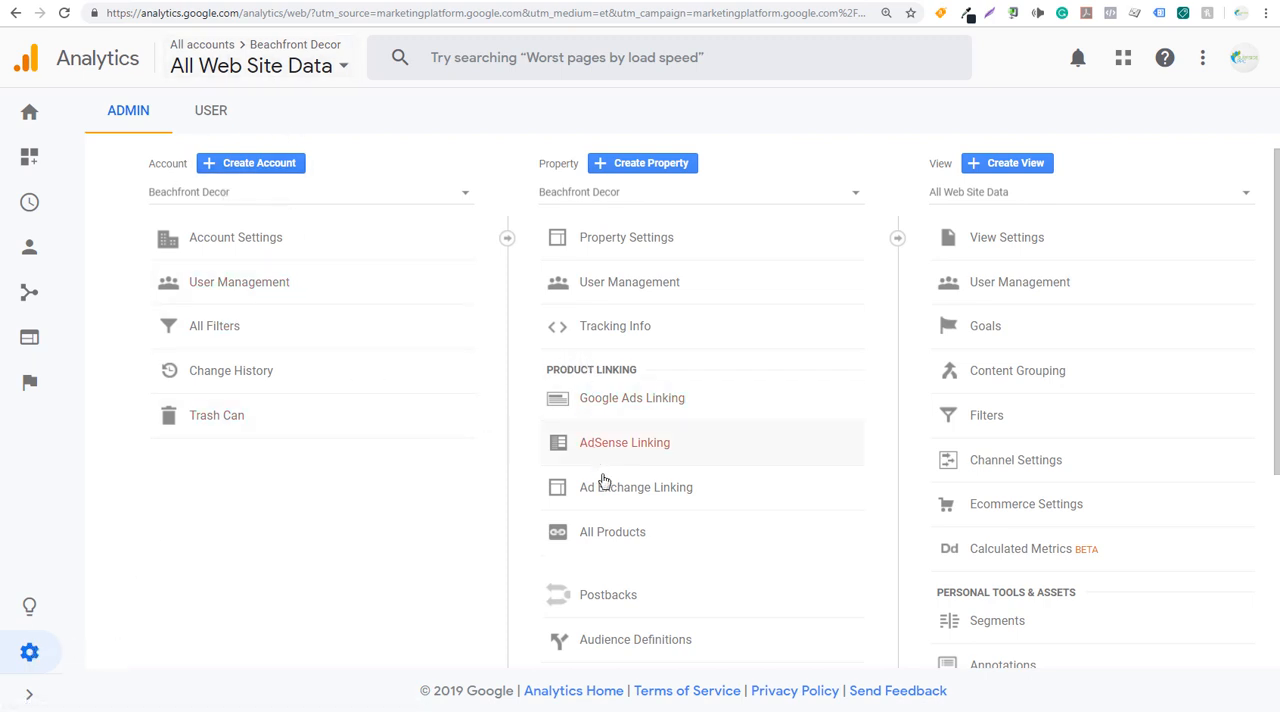
click(614, 532)
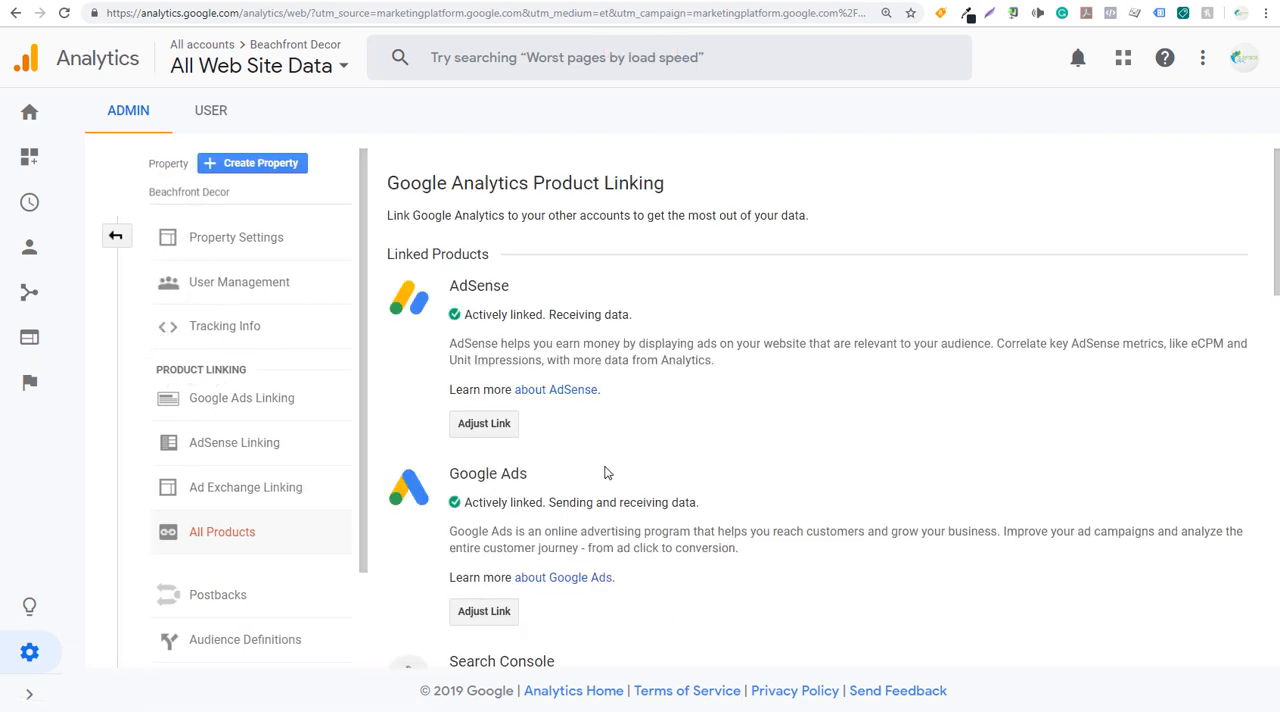
scroll(603, 471, down, 3)
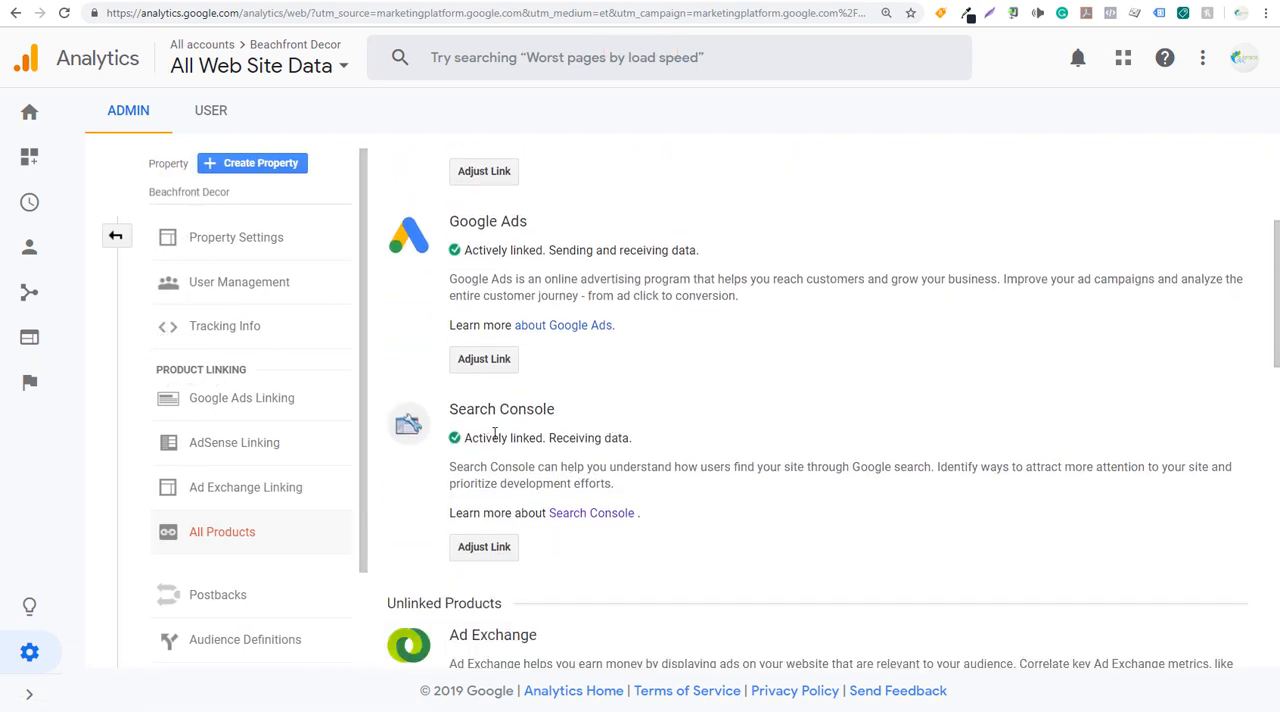
drag(464, 445, 633, 437)
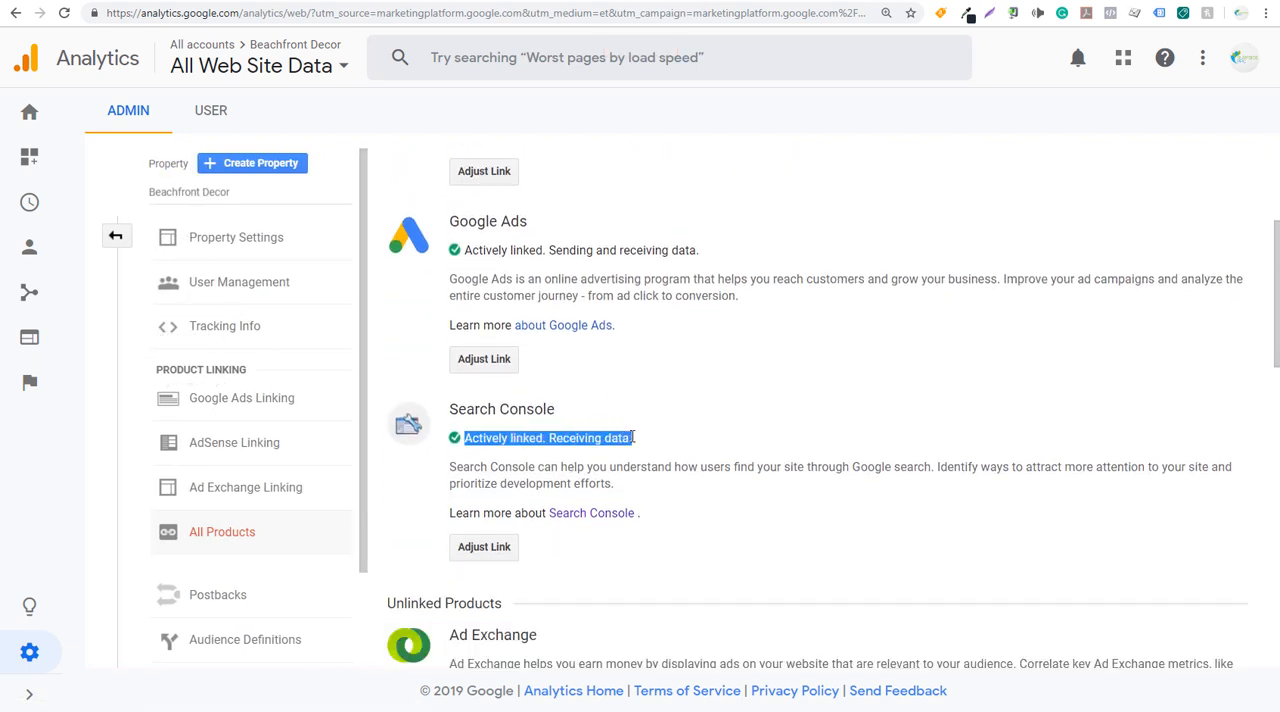
click(645, 442)
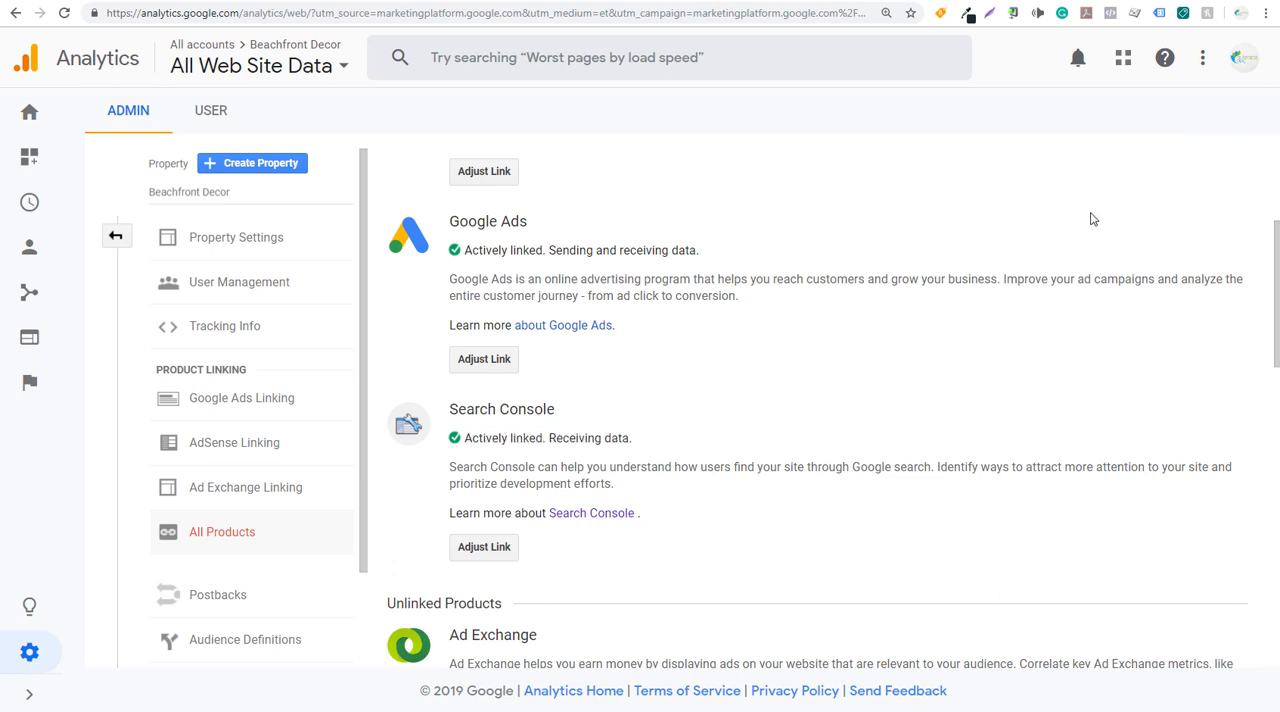
- Open the Search Console link settings, compare the linked site with the one in Search Console, and save the settings
click(498, 548)
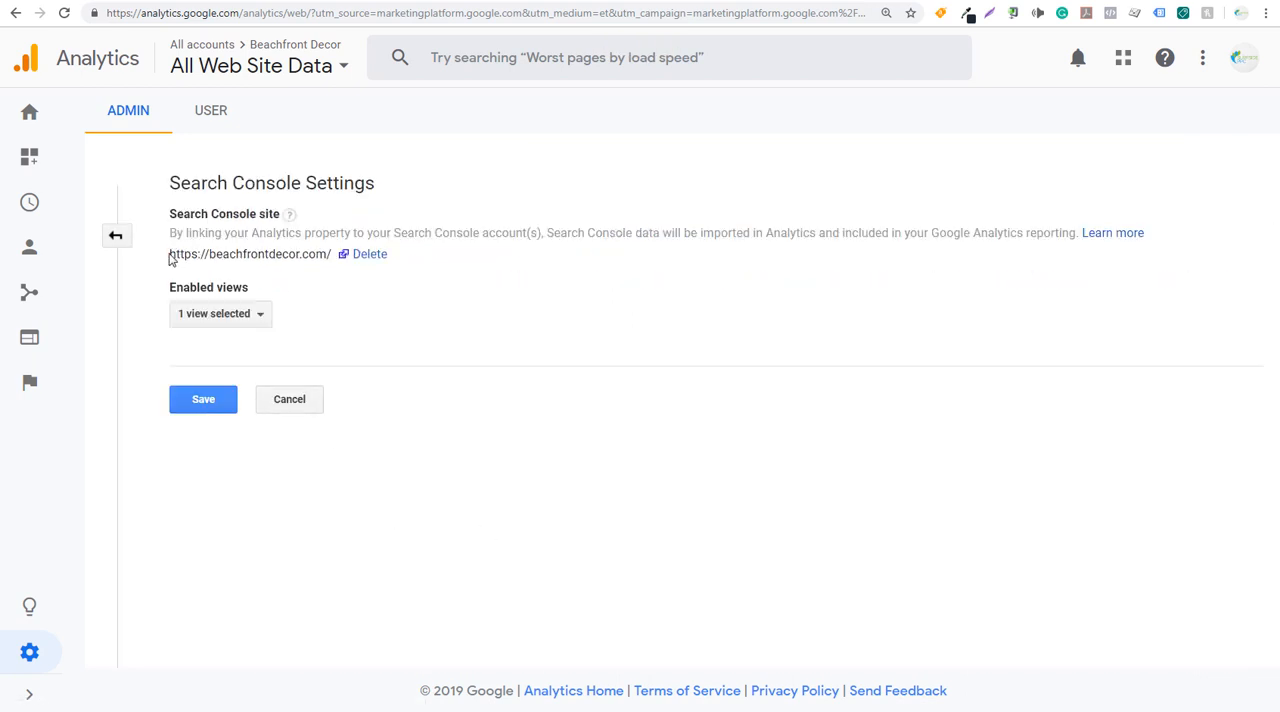
drag(170, 258, 329, 256)
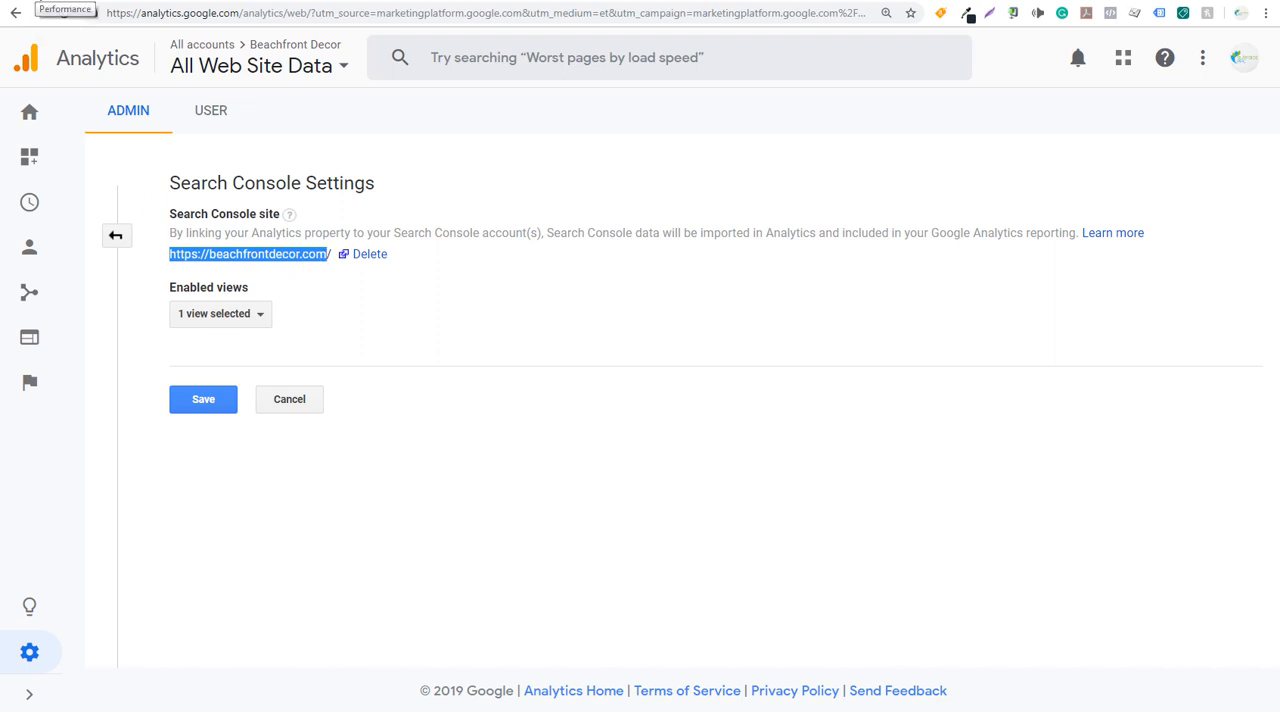
click(62, 3)
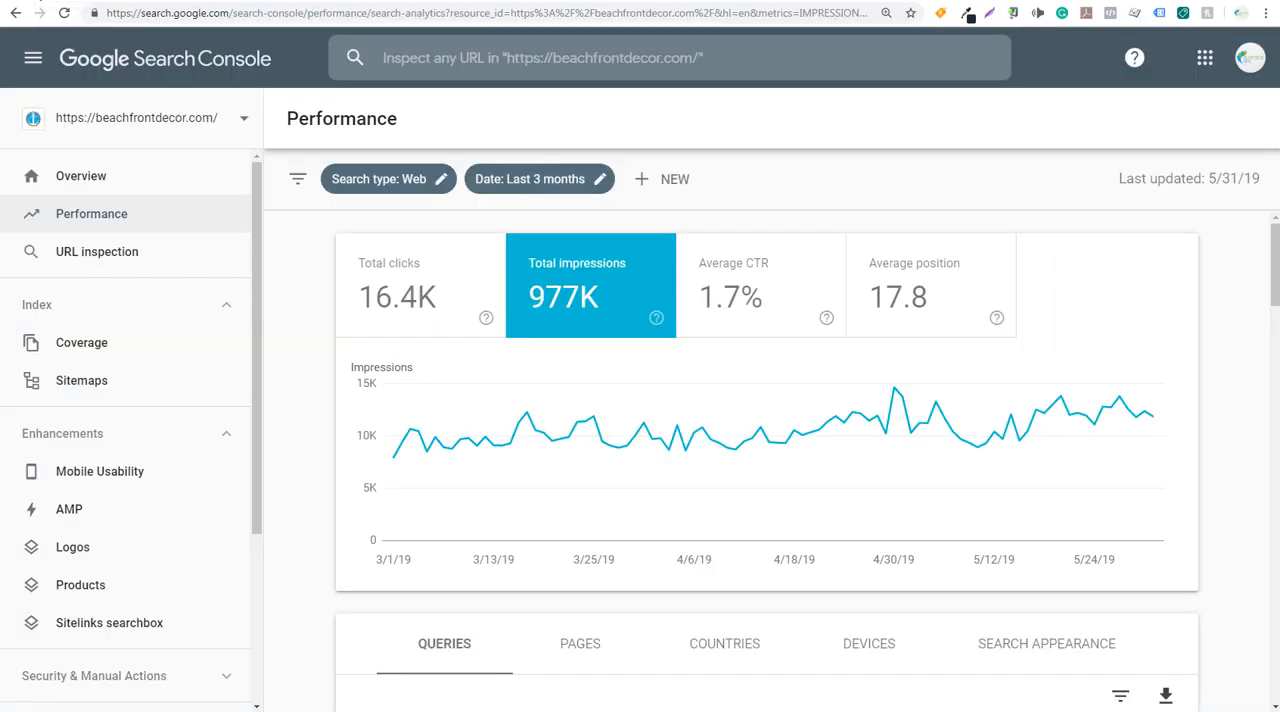
click(208, 2)
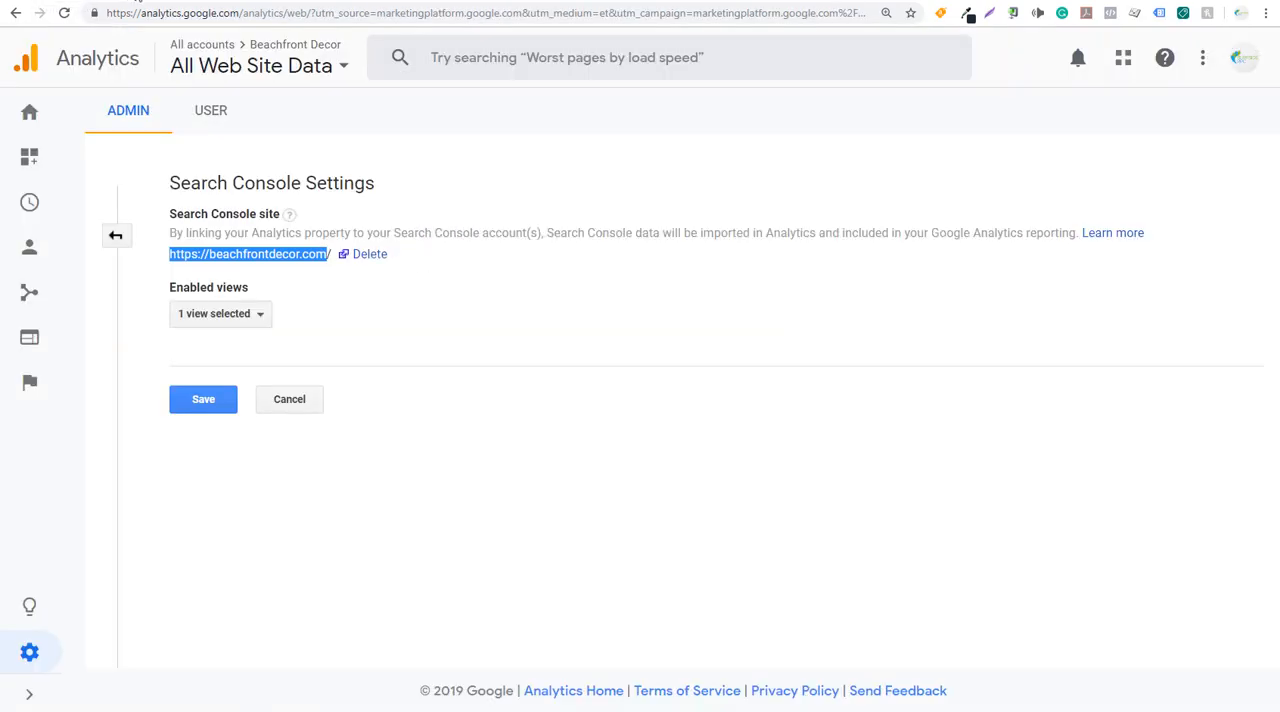
click(205, 399)
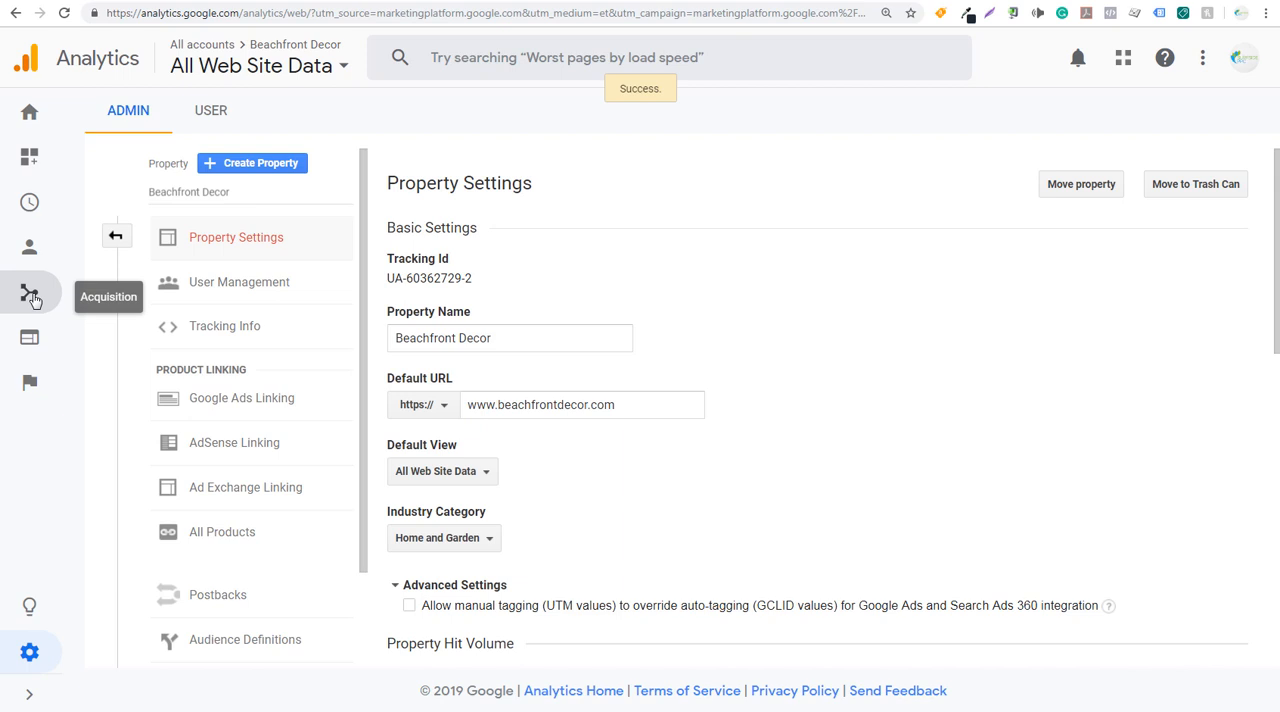
- Open the Search Console Landing Pages report for acquisition
click(31, 296)
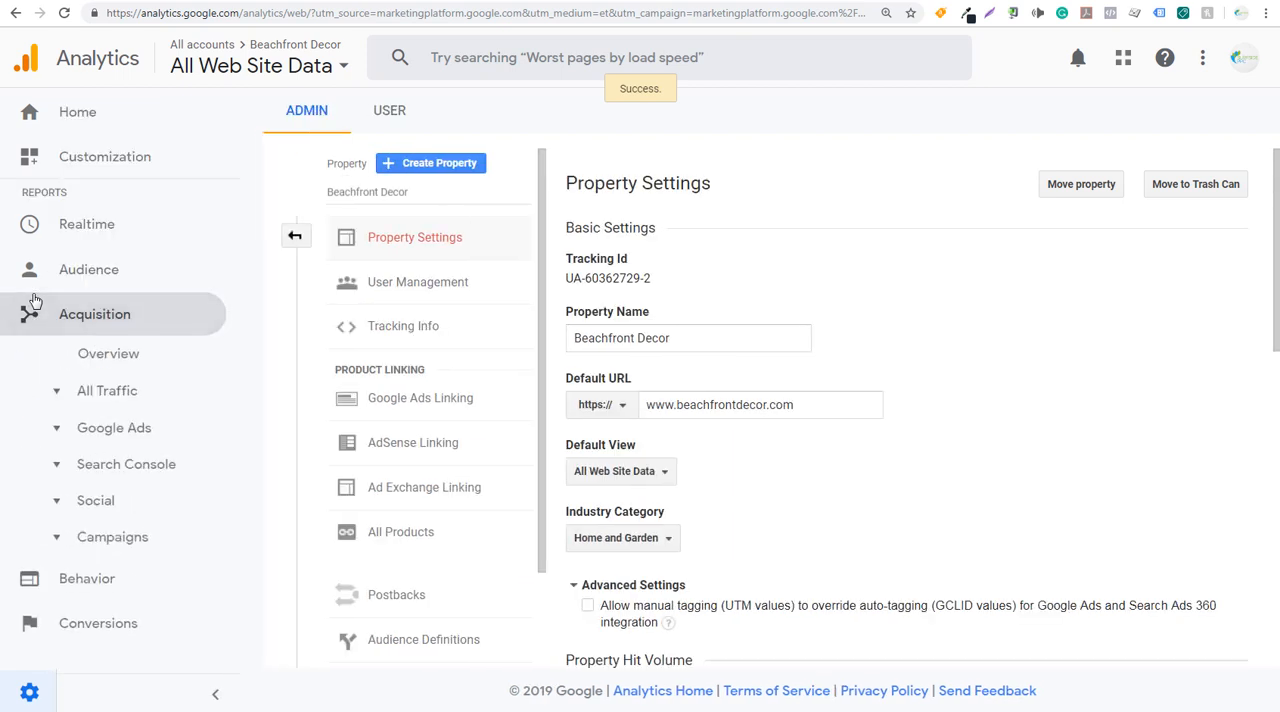
click(106, 470)
click(121, 500)
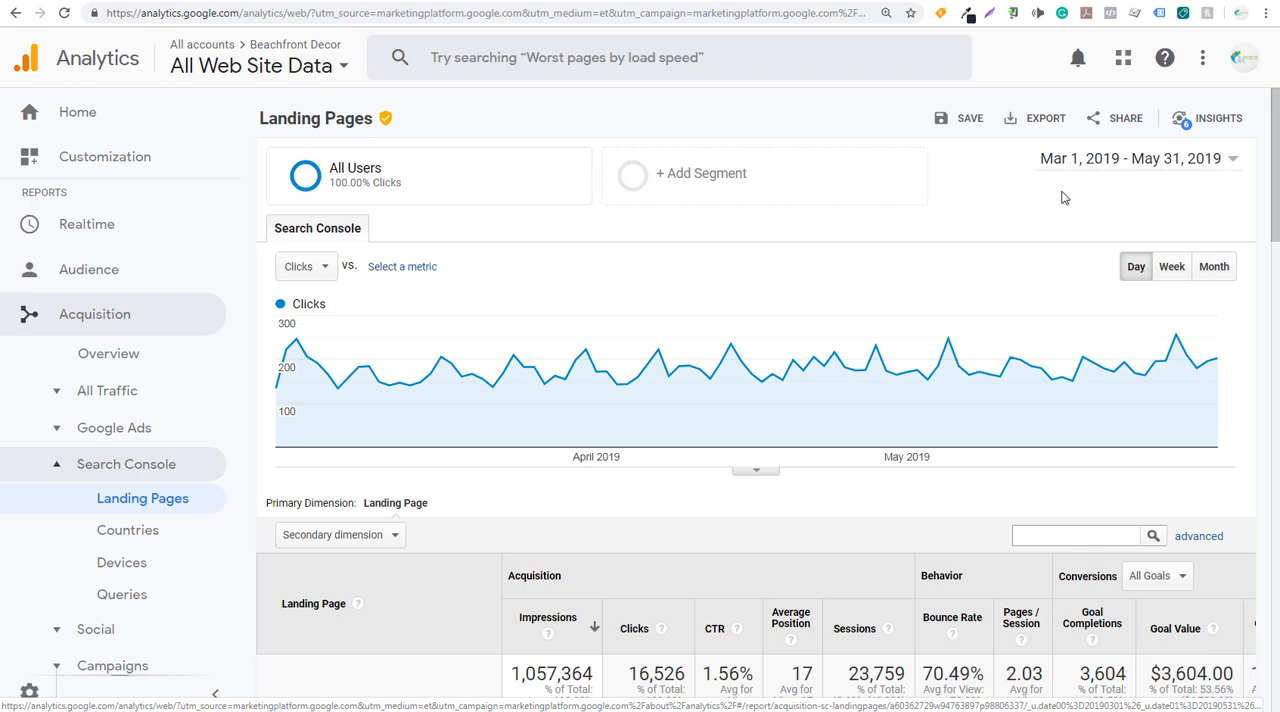
- Examine the impressions, clicks, CTR and average position of the listed landing pages
scroll(977, 214, down, 1)
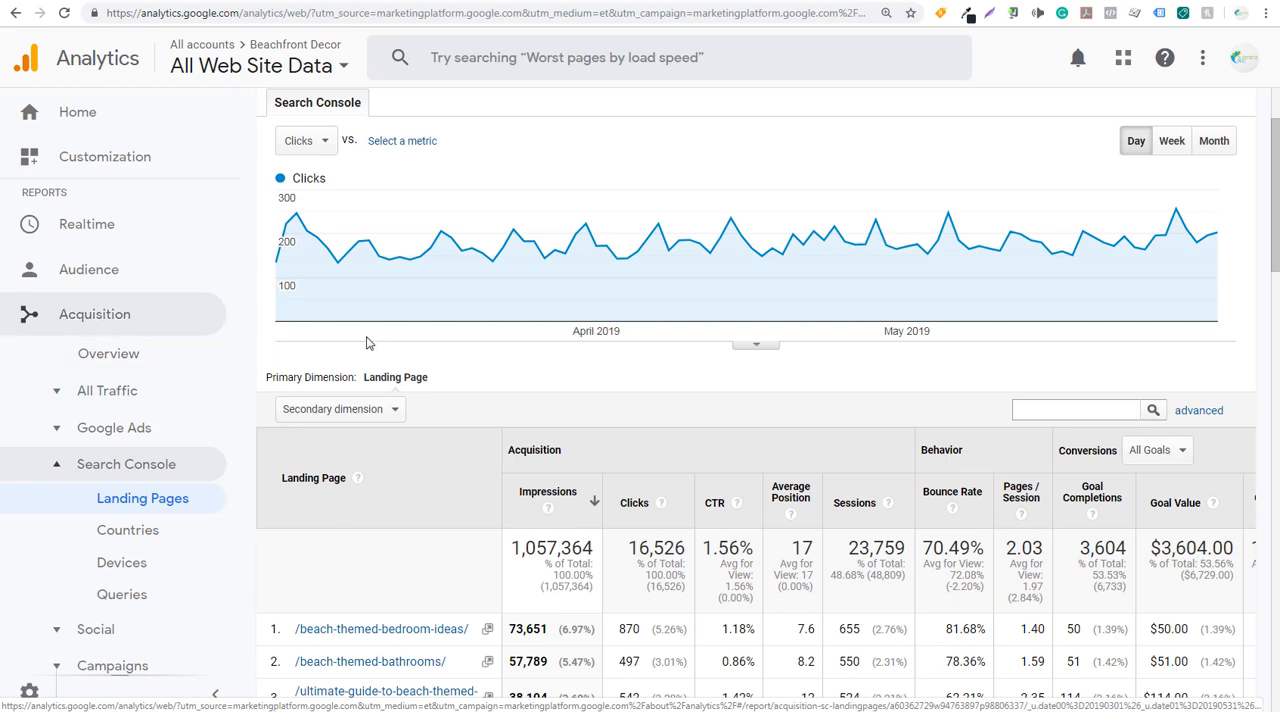
scroll(737, 390, down, 3)
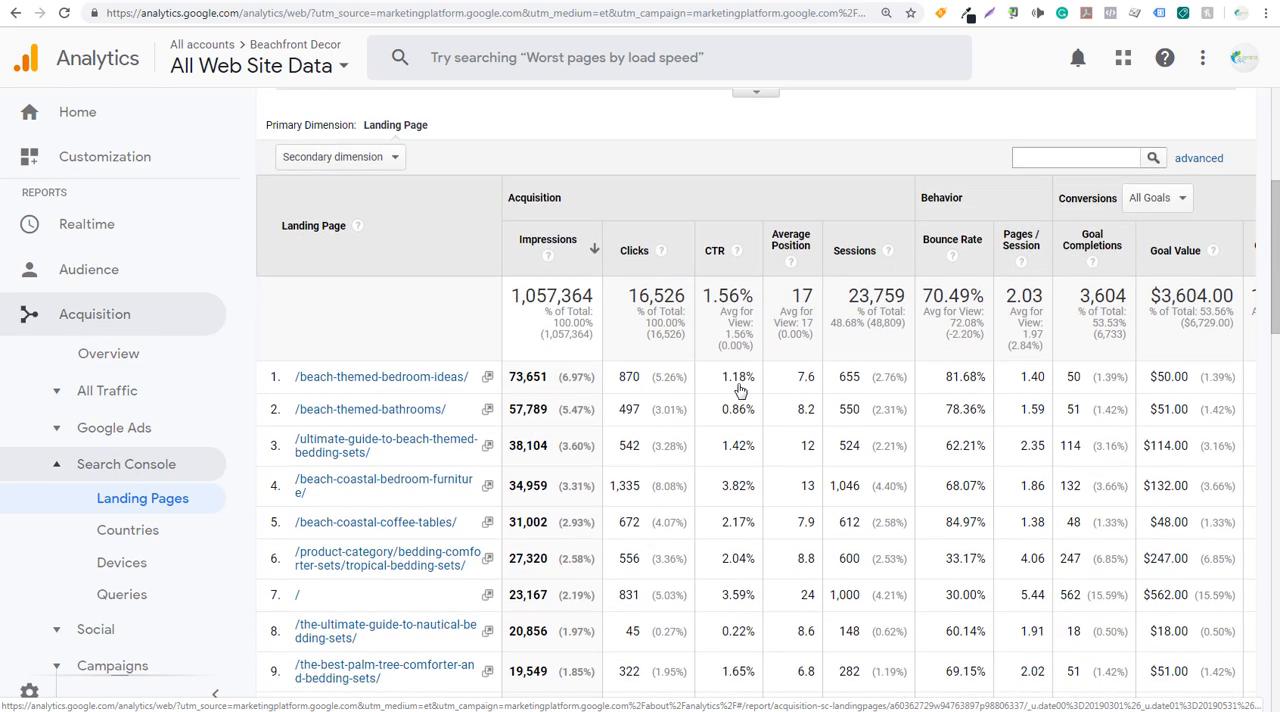
scroll(798, 430, down, 1)
scroll(894, 434, up, 2)
scroll(975, 445, down, 2)
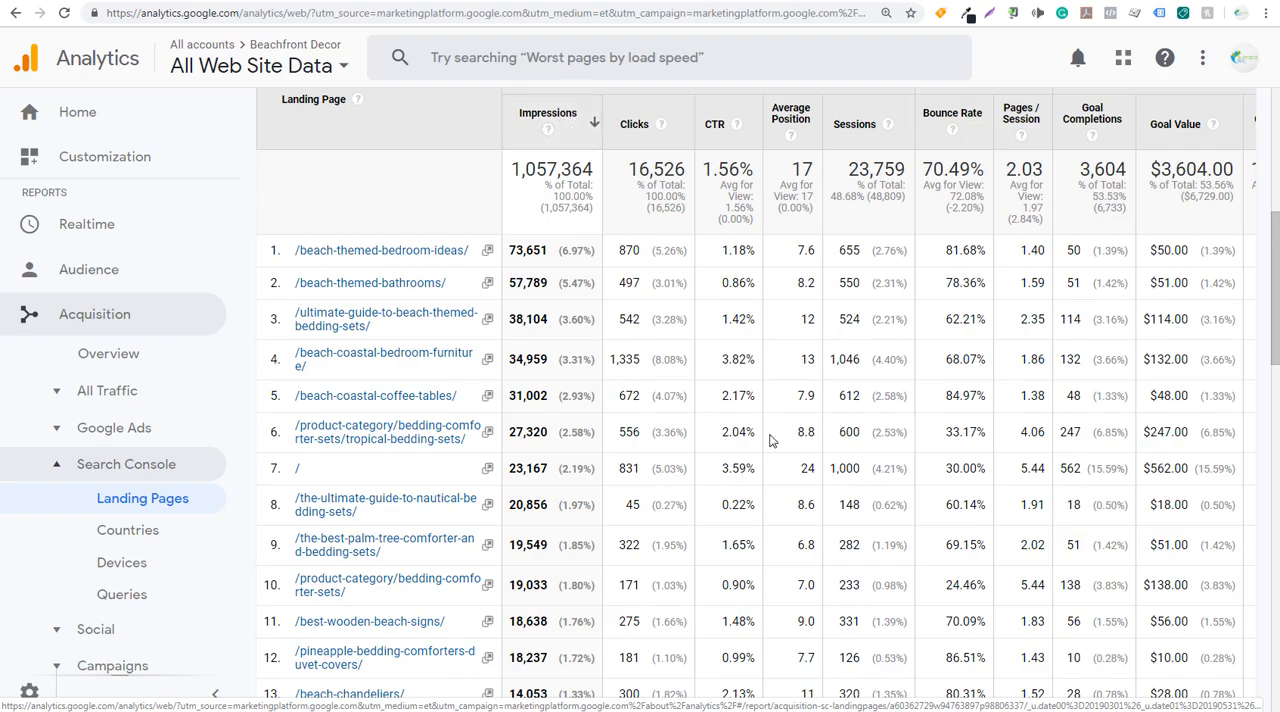
drag(1272, 255, 1208, 590)
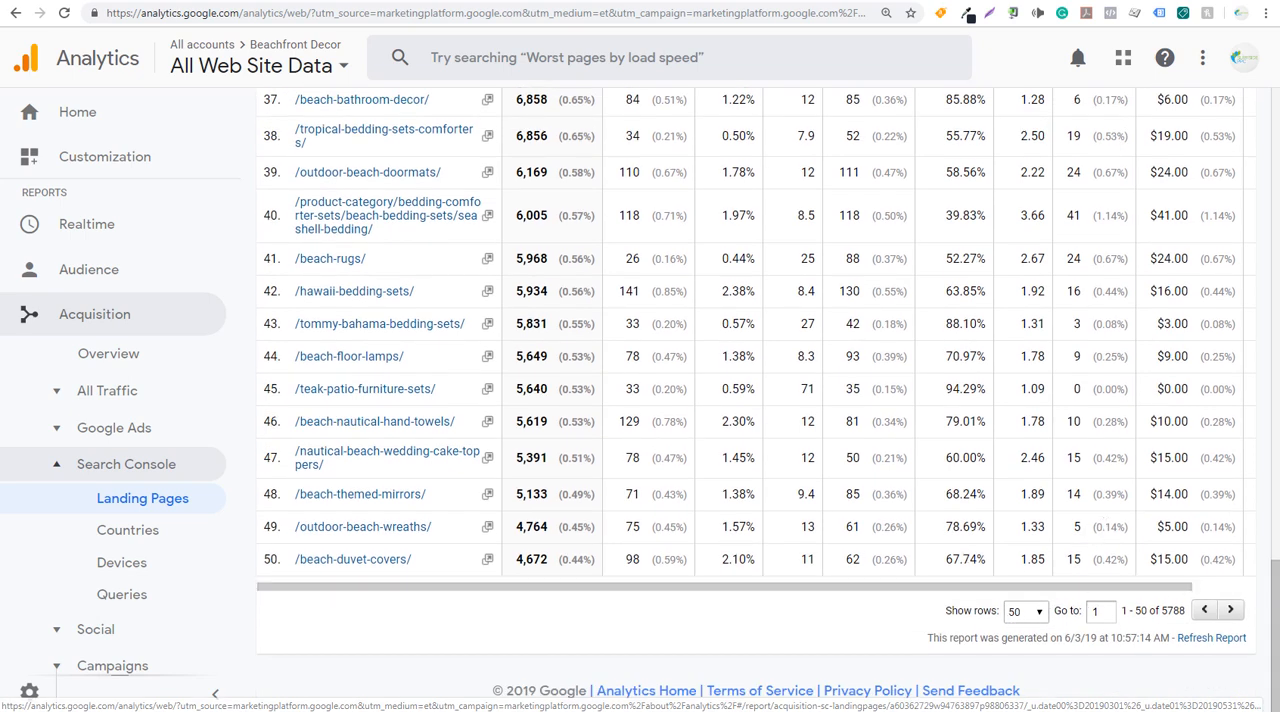
drag(1275, 610, 1276, 217)
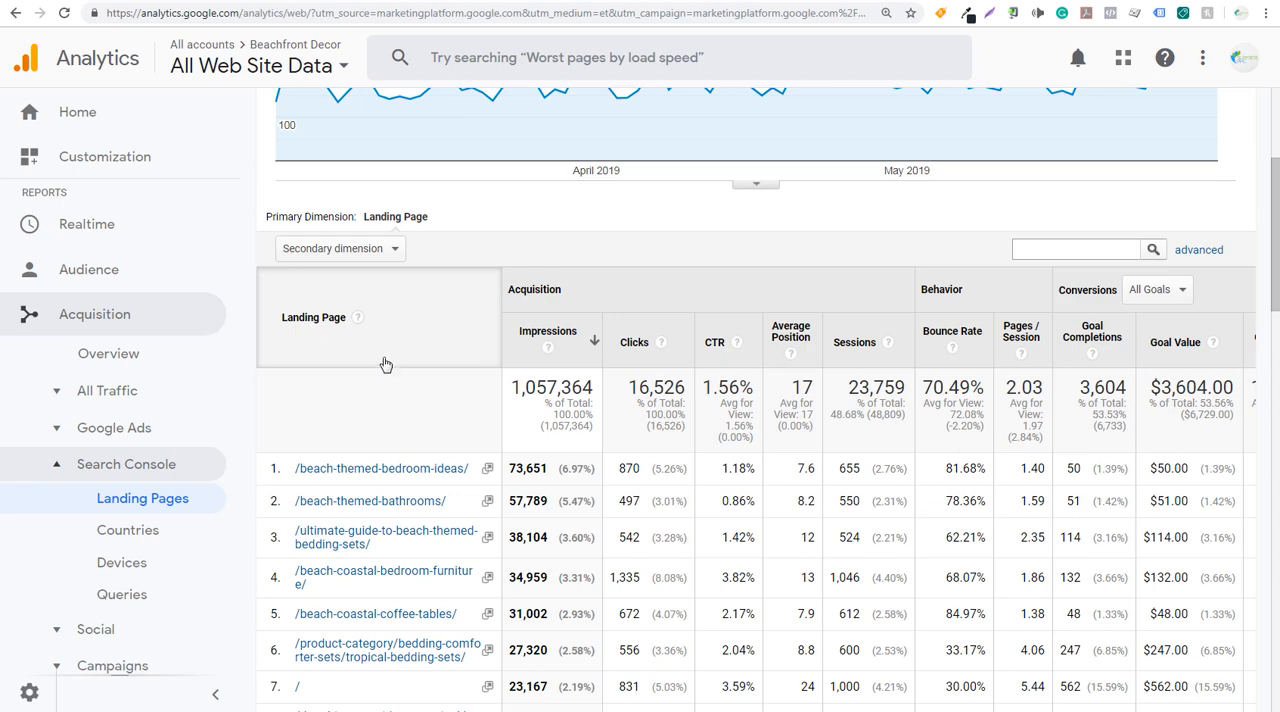
- Copy the /beach-themed-bedroom-ideas/ path, open that page's queries, and paste the path as values only into A1 of the Optimizing SEO spreadsheet
drag(470, 470, 297, 482)
key(ctrl+c)
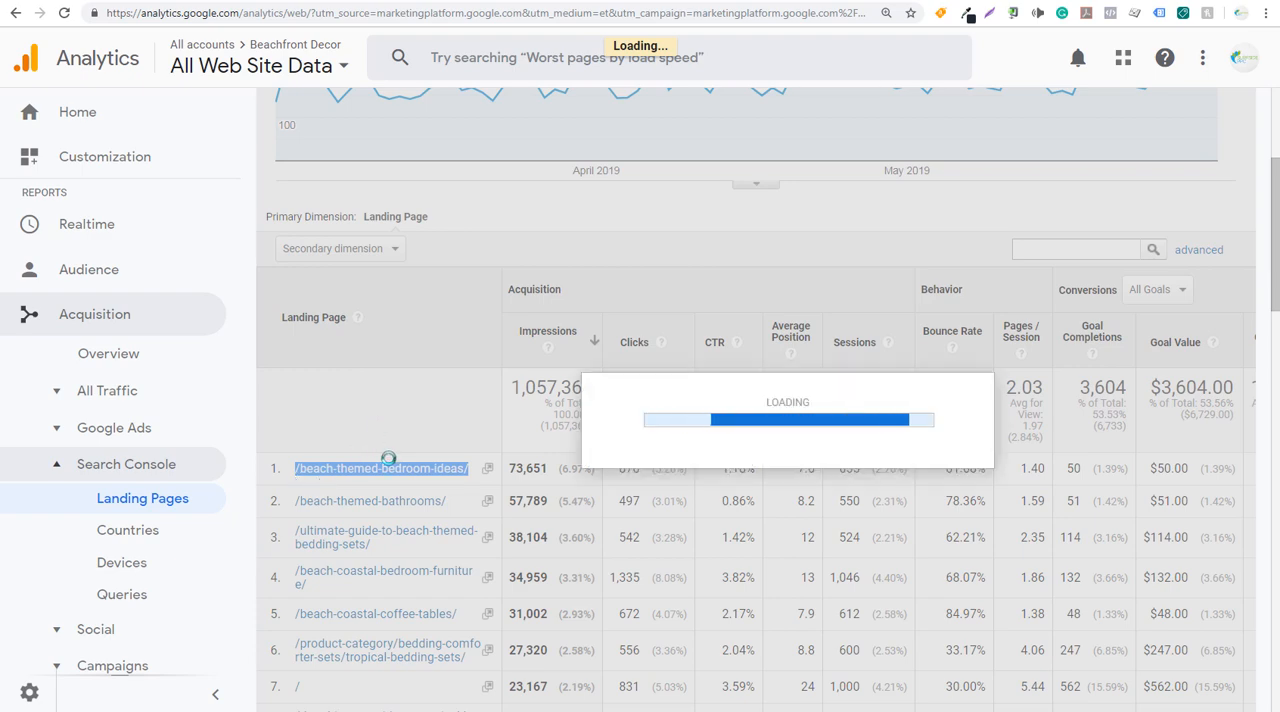
click(250, 1)
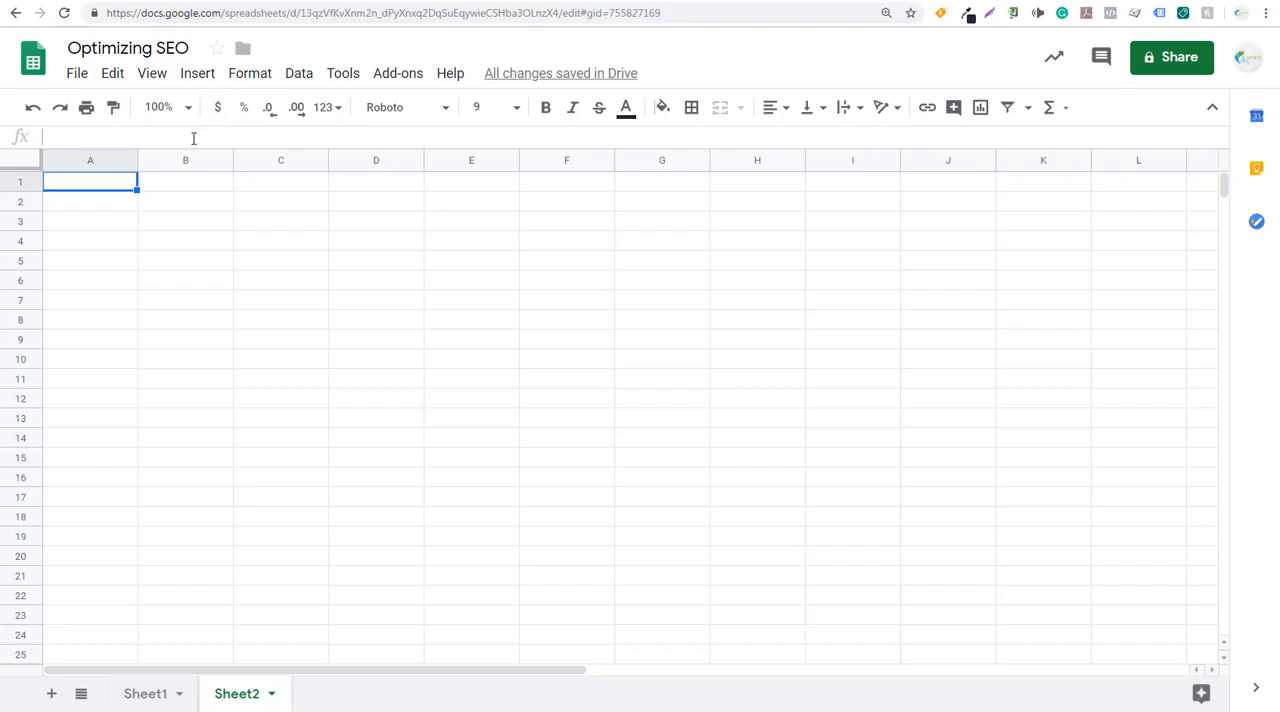
key(ctrl+v)
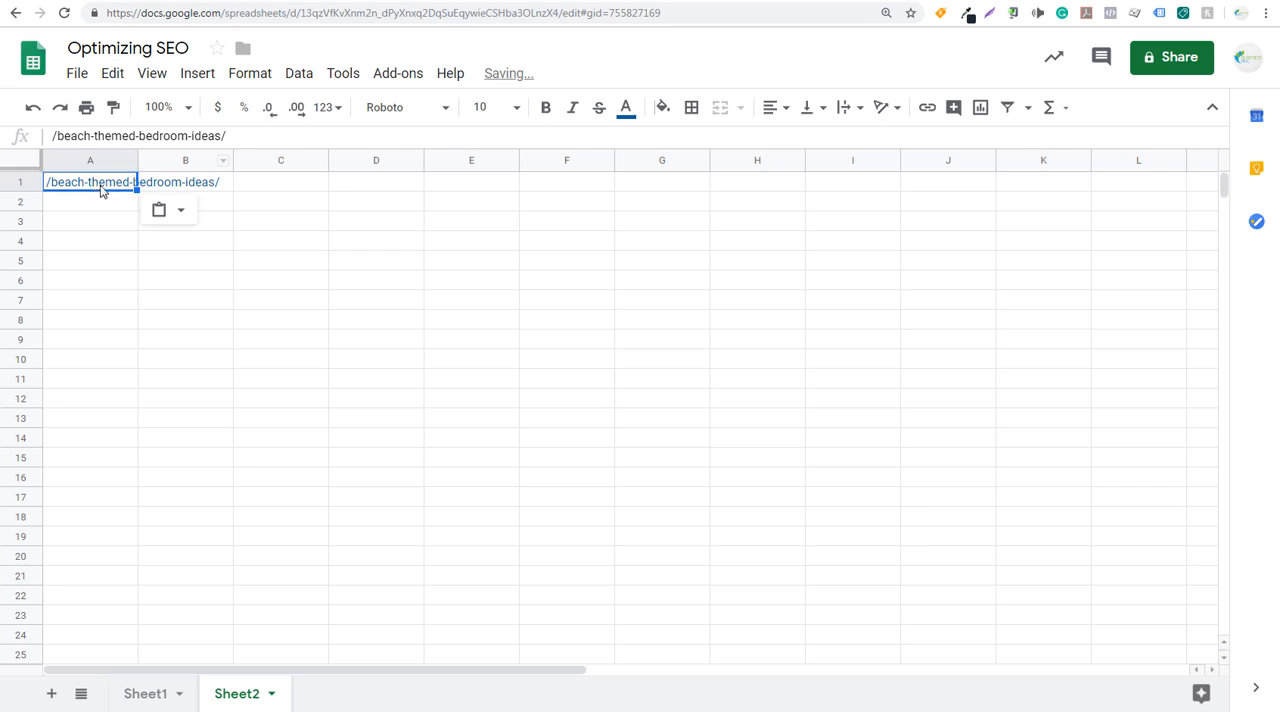
click(176, 212)
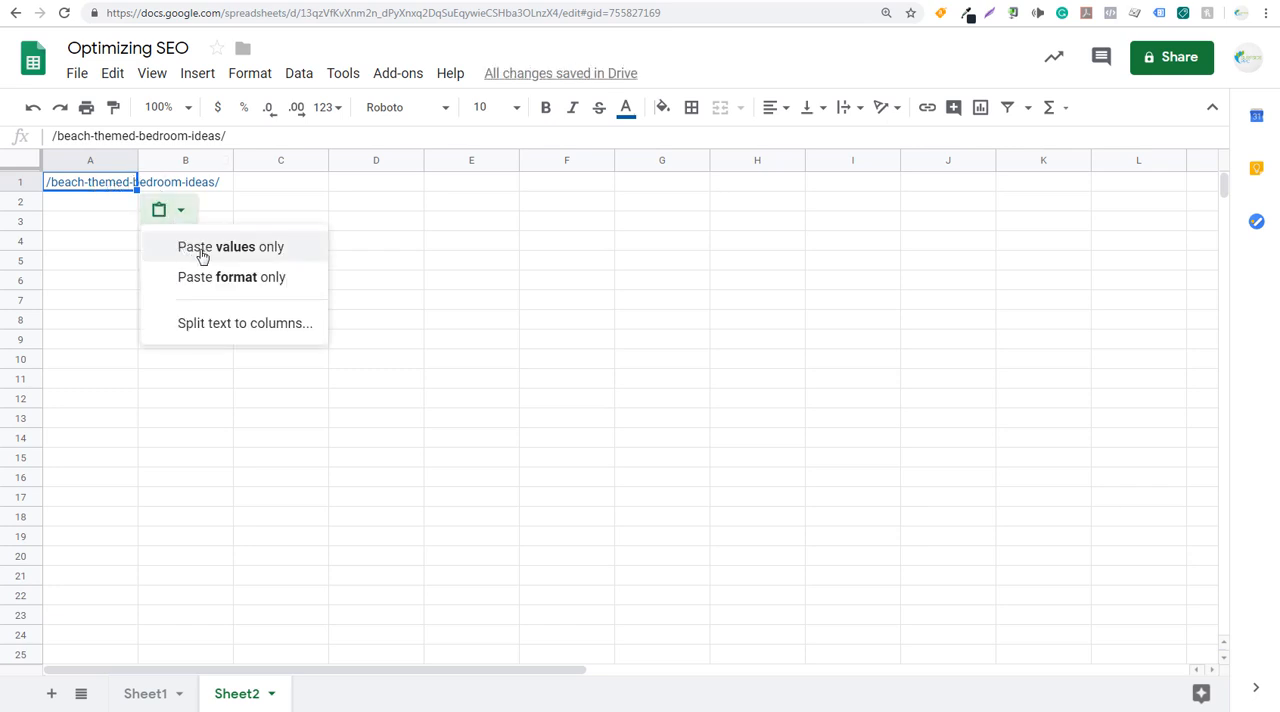
click(198, 245)
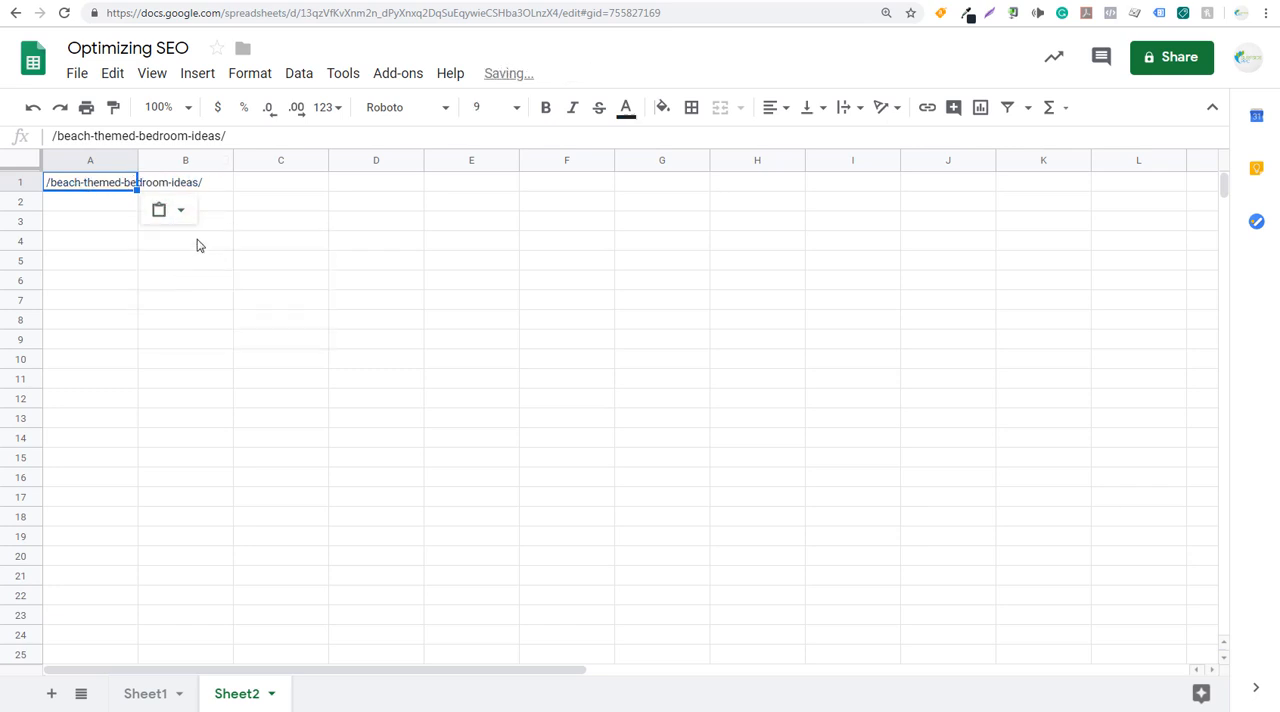
click(55, 136)
text(https)
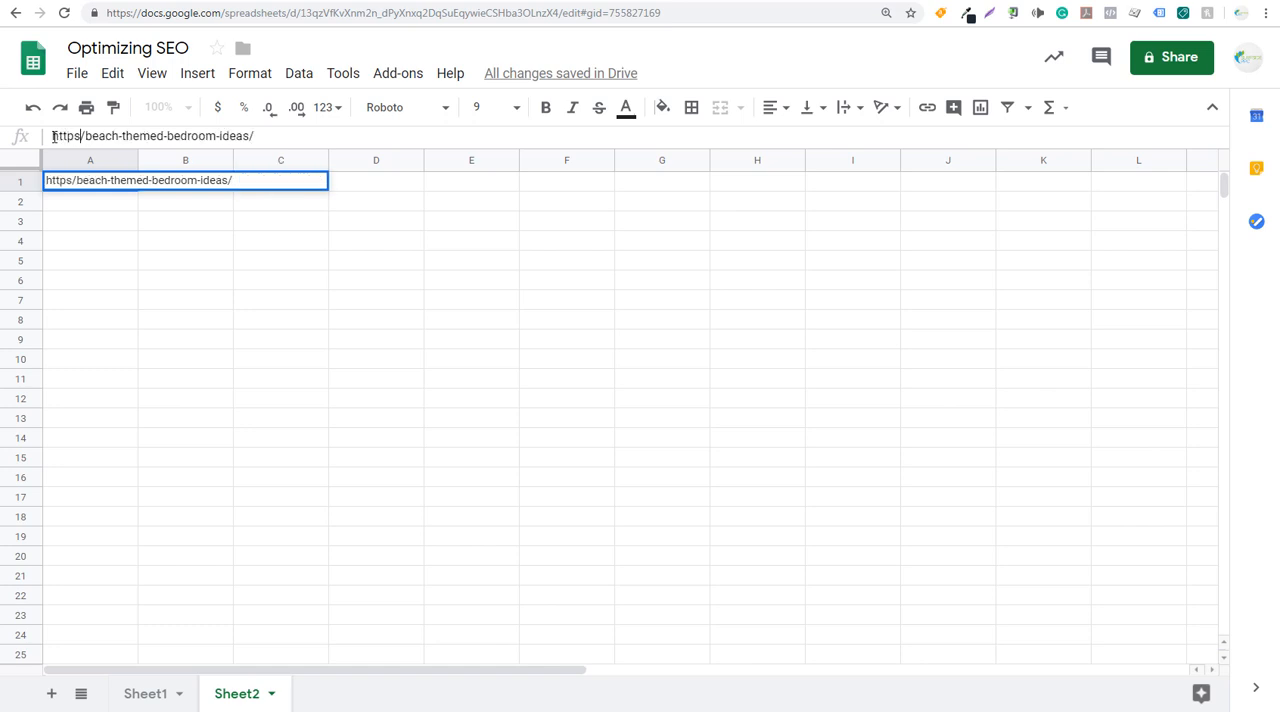
text(:/)
text(/beachfrontdecor.com)
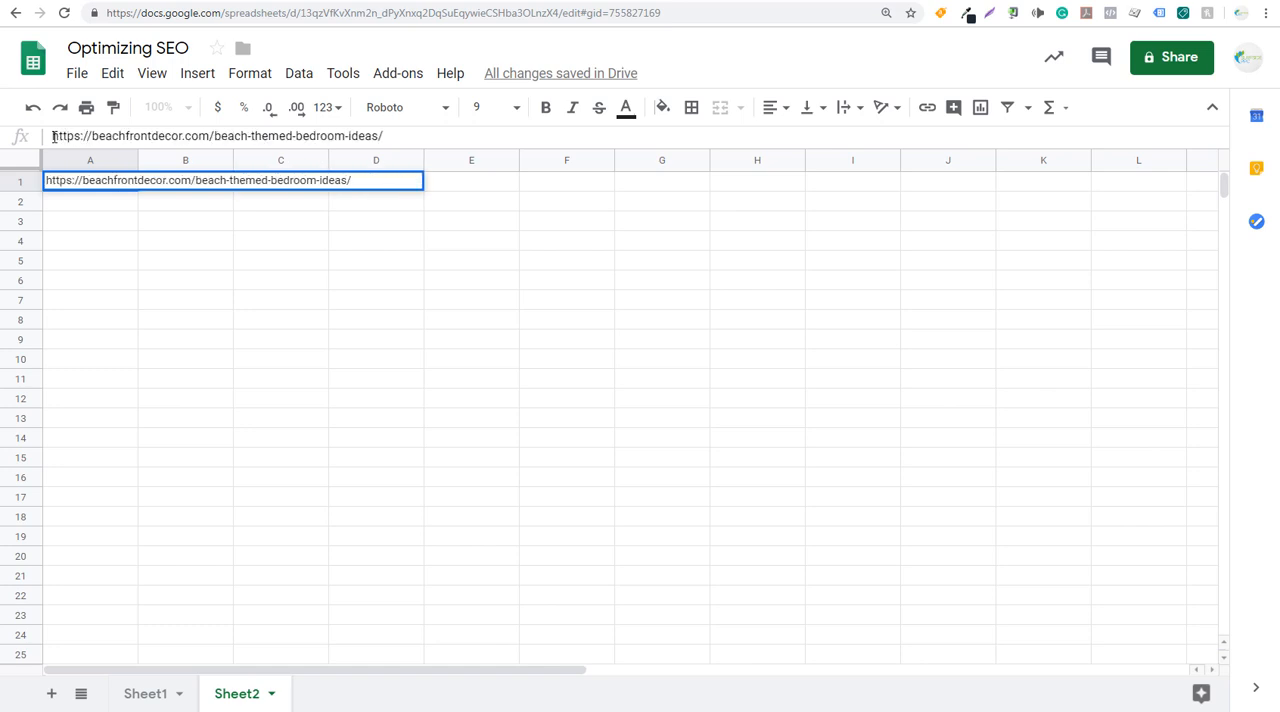
key(BackSpace)
key(BackSpace)
key(BackSpace)
key(BackSpace)
key(BackSpace)
key(BackSpace)
key(BackSpace)
key(BackSpace)
key(BackSpace)
key(BackSpace)
key(BackSpace)
key(BackSpace)
key(BackSpace)
key(BackSpace)
key(BackSpace)
key(BackSpace)
key(BackSpace)
key(BackSpace)
key(BackSpace)
key(BackSpace)
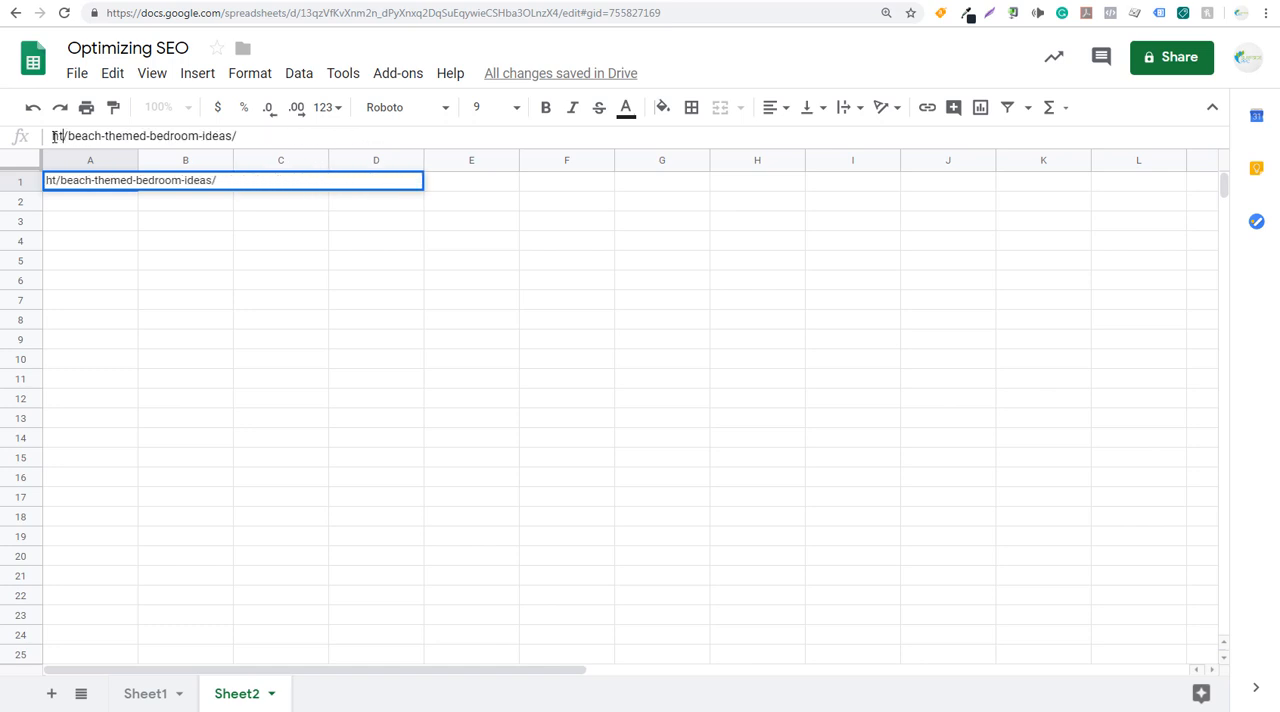
click(400, 302)
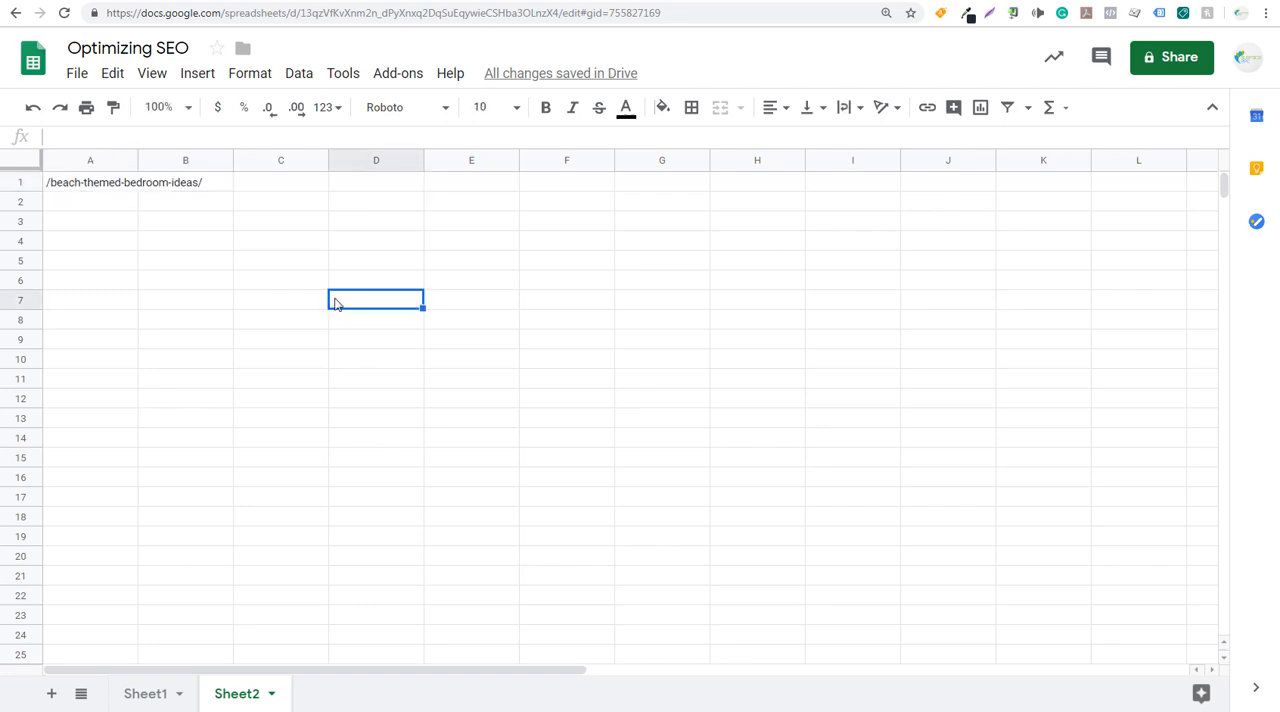
- Copy the first 19 search query rows for the page from Google Analytics and paste them into Sheet2 of the spreadsheet starting at B4
click(131, 1)
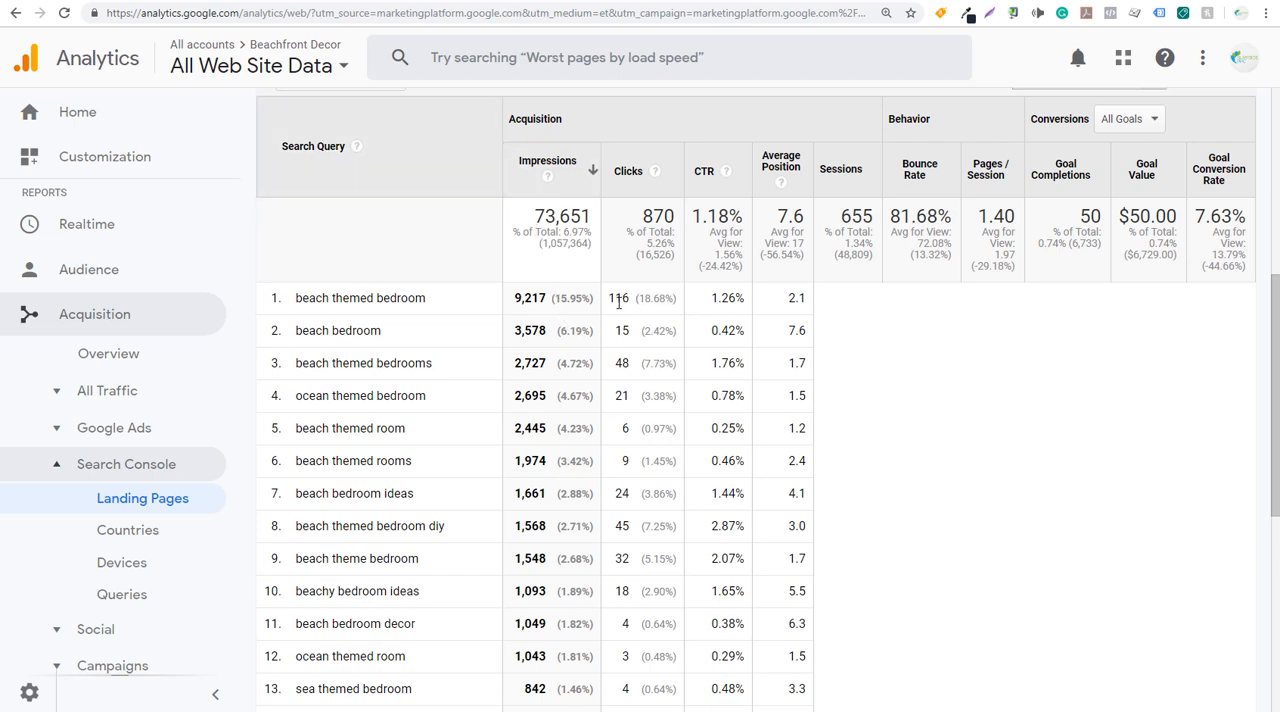
scroll(622, 300, down, 5)
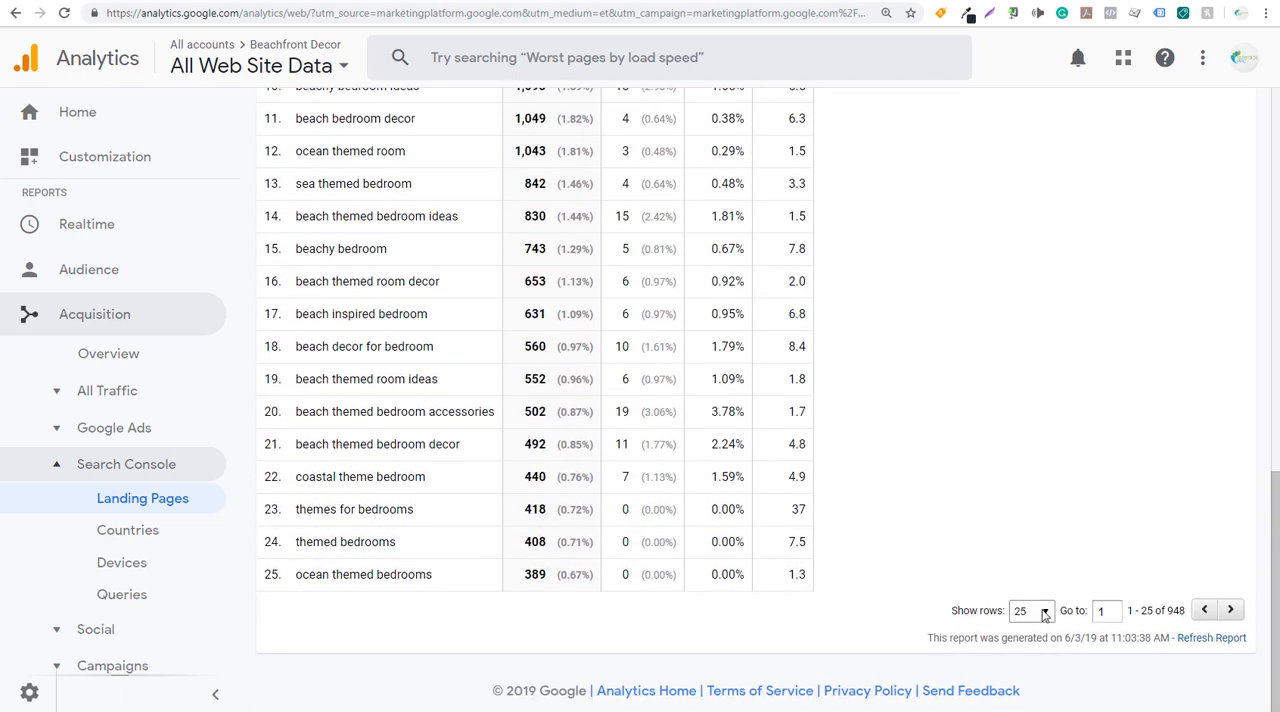
scroll(1020, 462, up, 3)
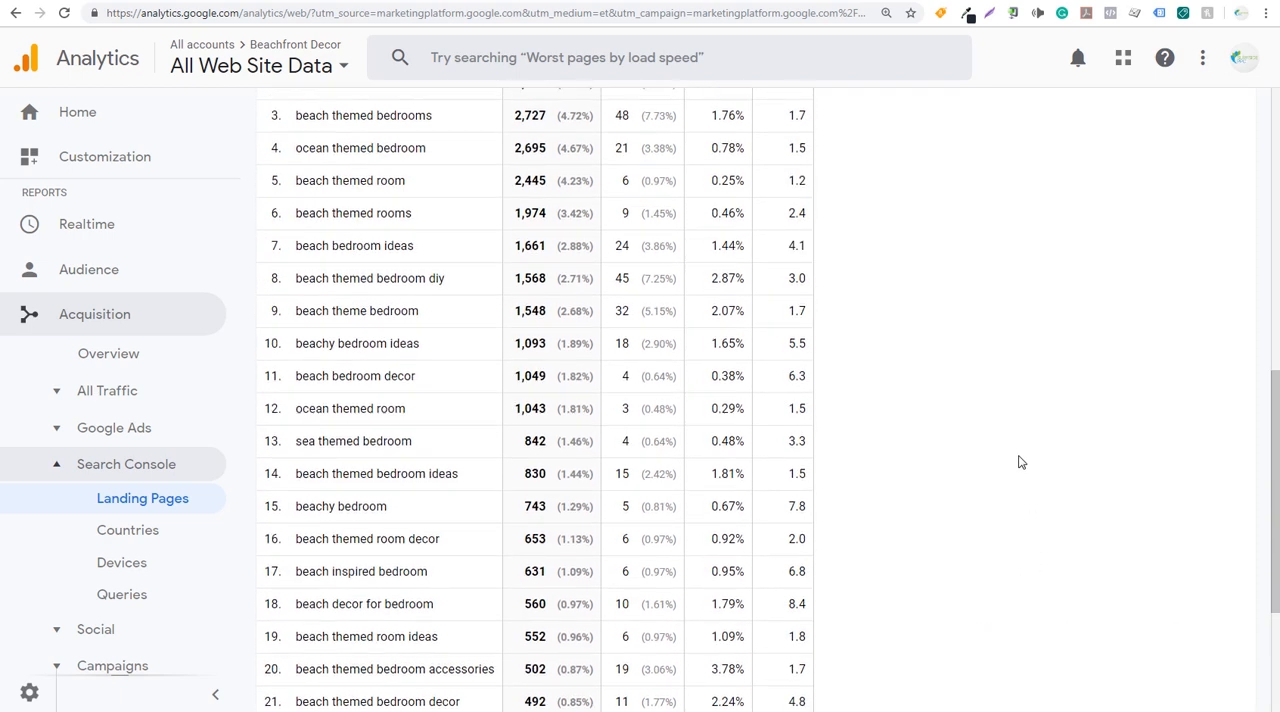
scroll(1020, 462, up, 2)
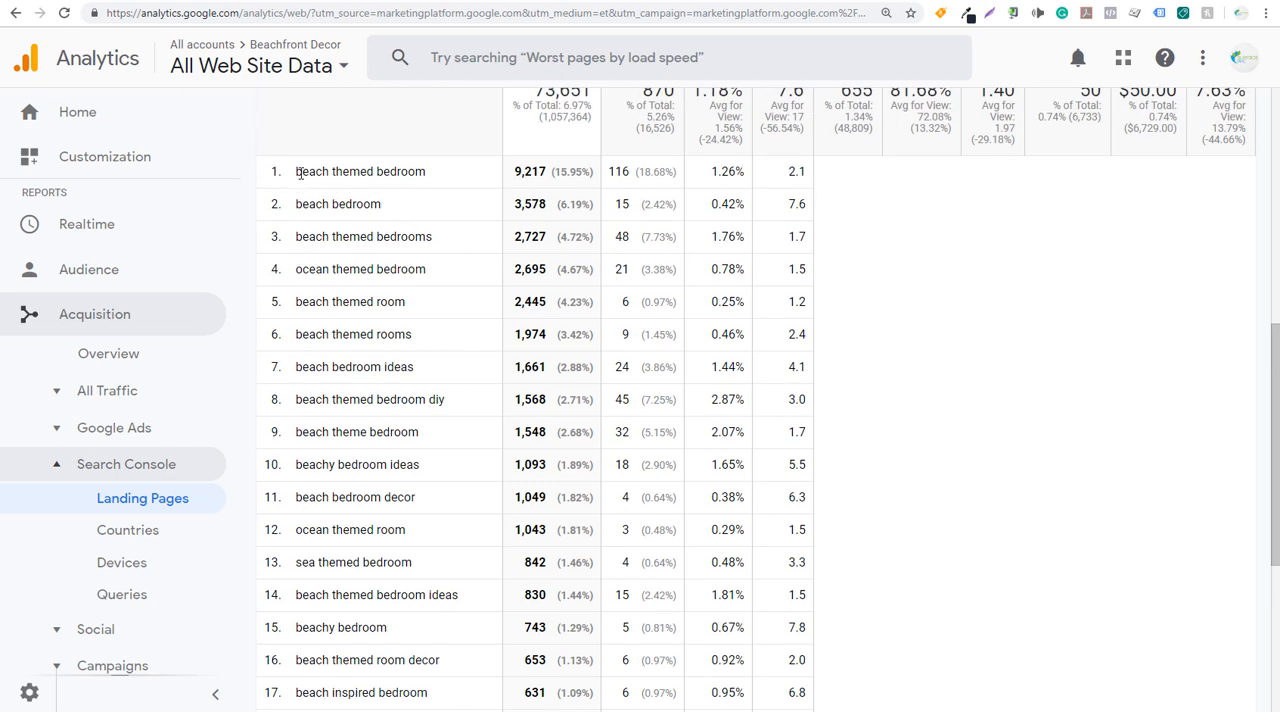
drag(298, 172, 449, 638)
scroll(486, 380, down, 2)
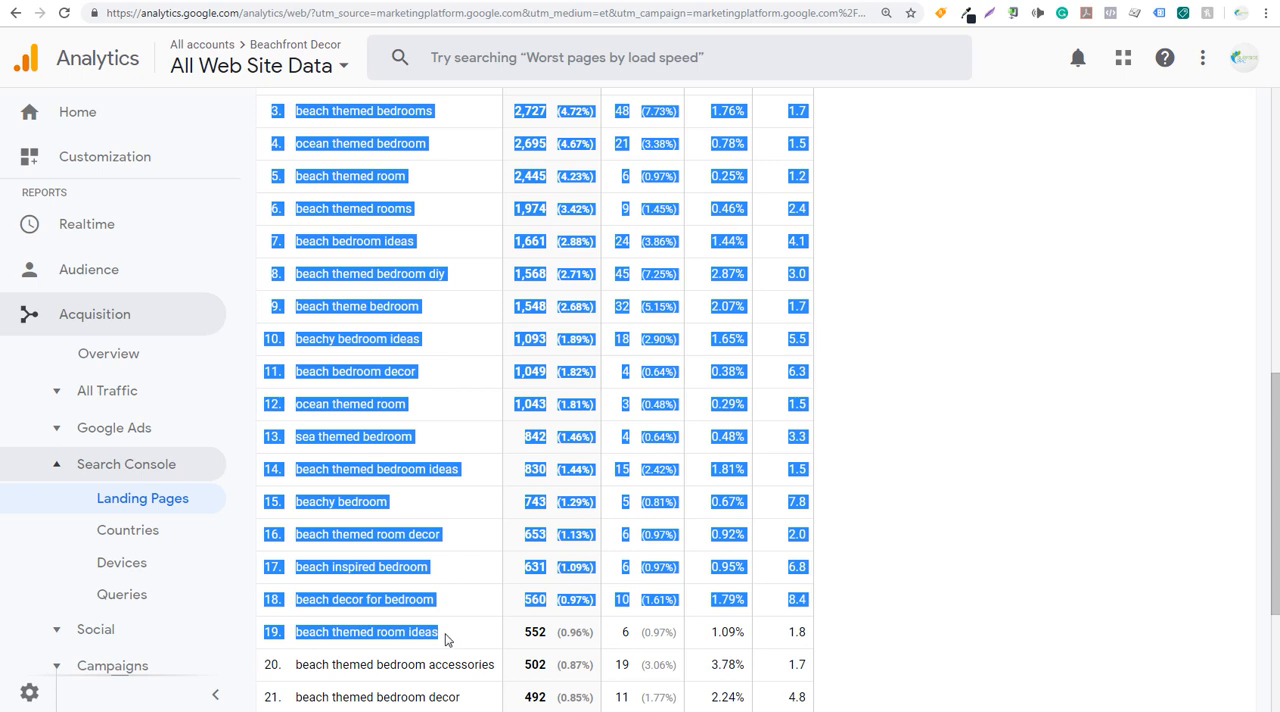
click(214, 1)
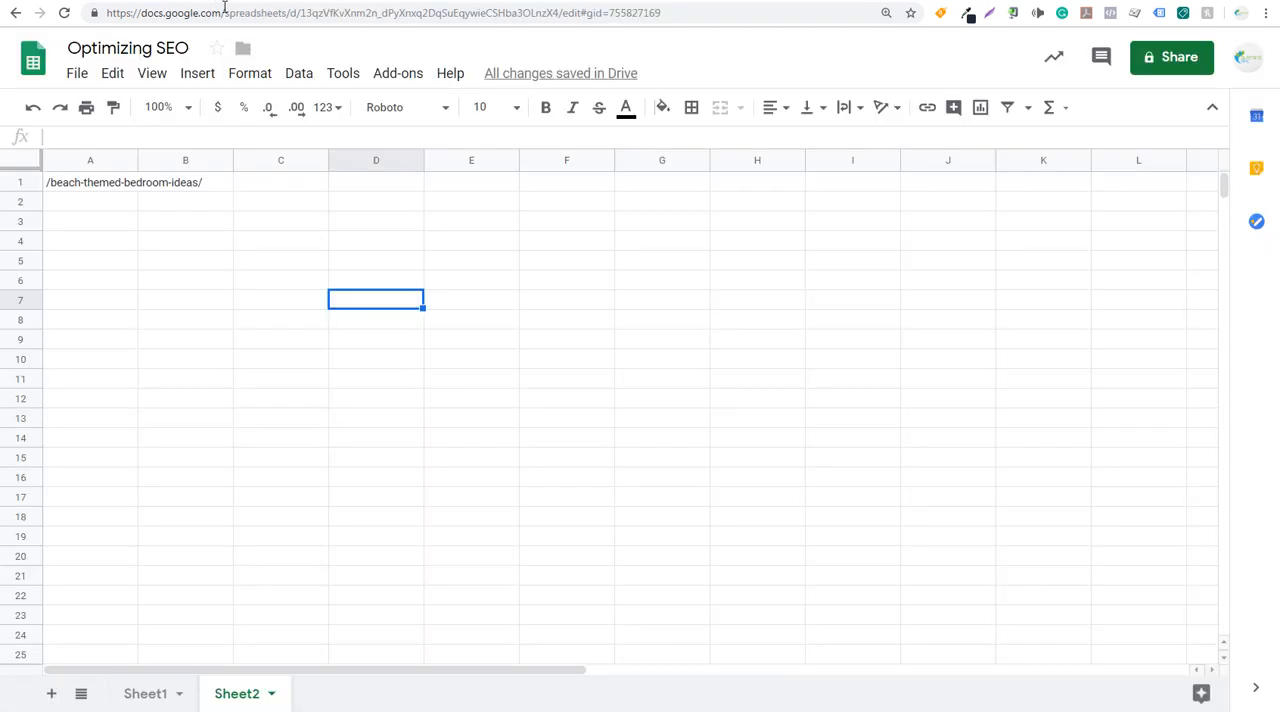
click(194, 225)
click(194, 244)
key(ctrl+v)
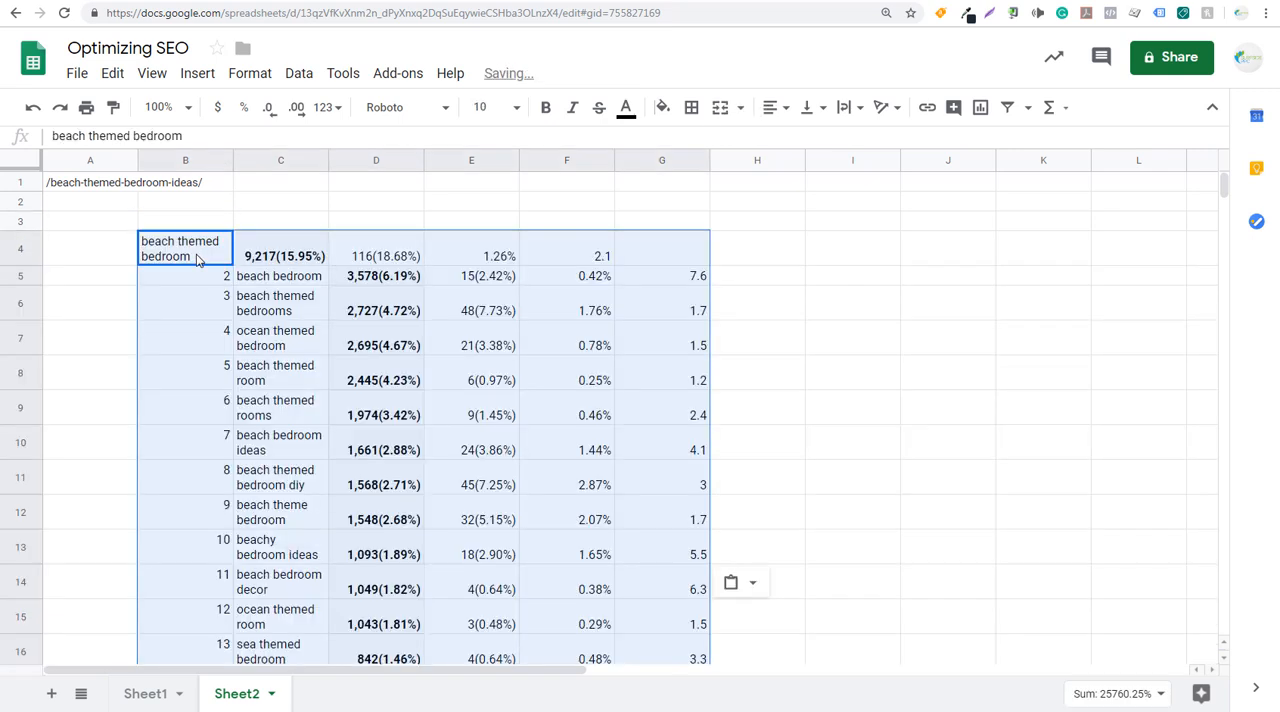
- Delete column B holding the pasted row numbers so the queries shift over beside the page path column
click(742, 312)
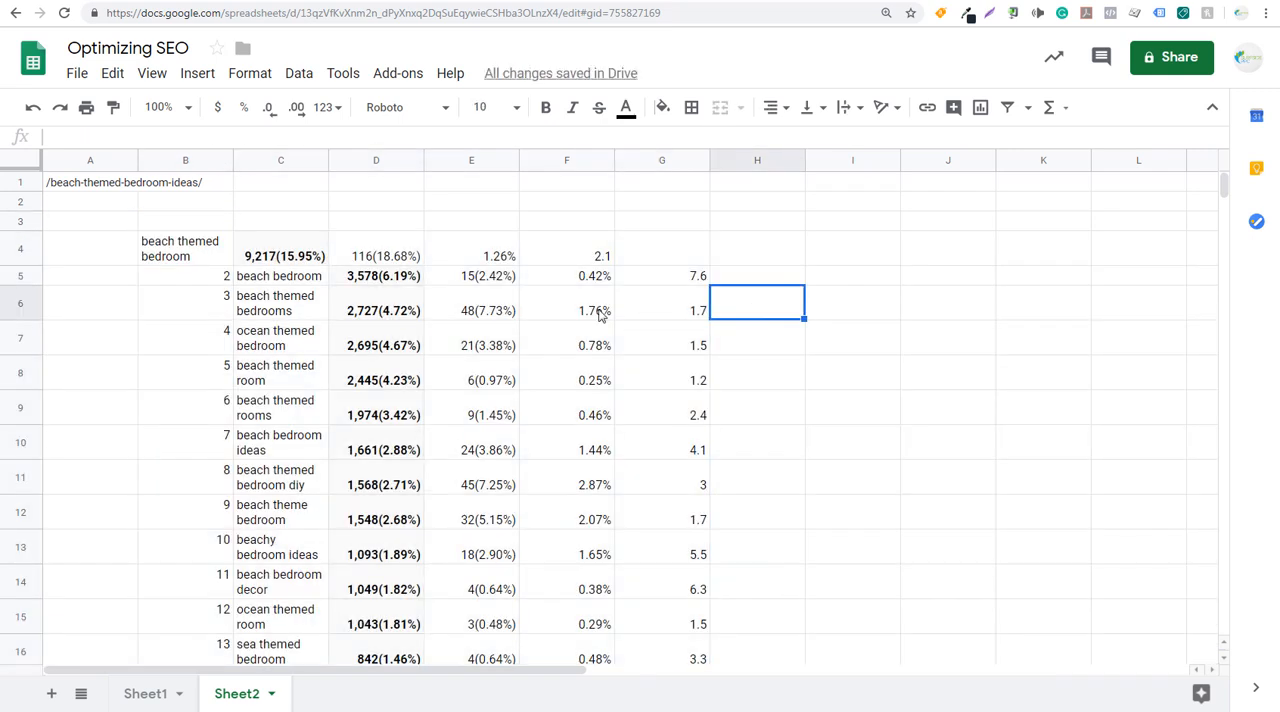
click(206, 277)
key(ctrl+shift+Down)
scroll(206, 280, down, 5)
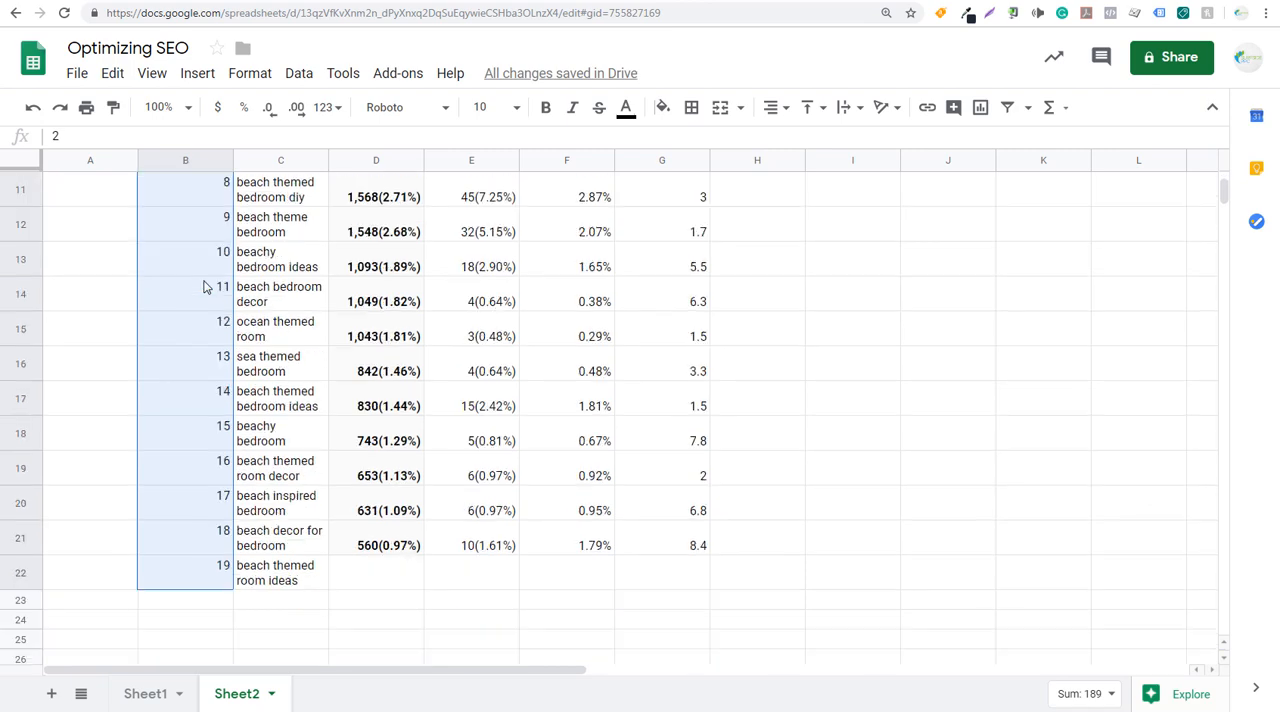
right_click(203, 287)
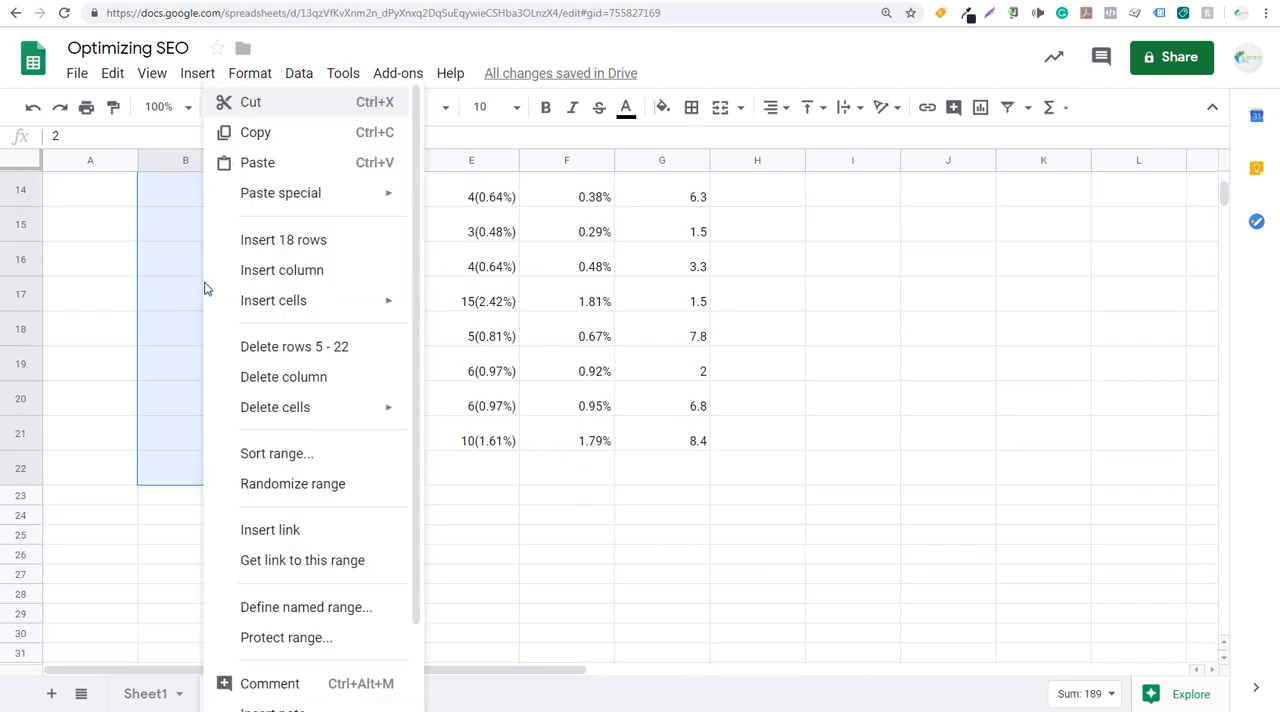
click(283, 377)
scroll(305, 380, up, 5)
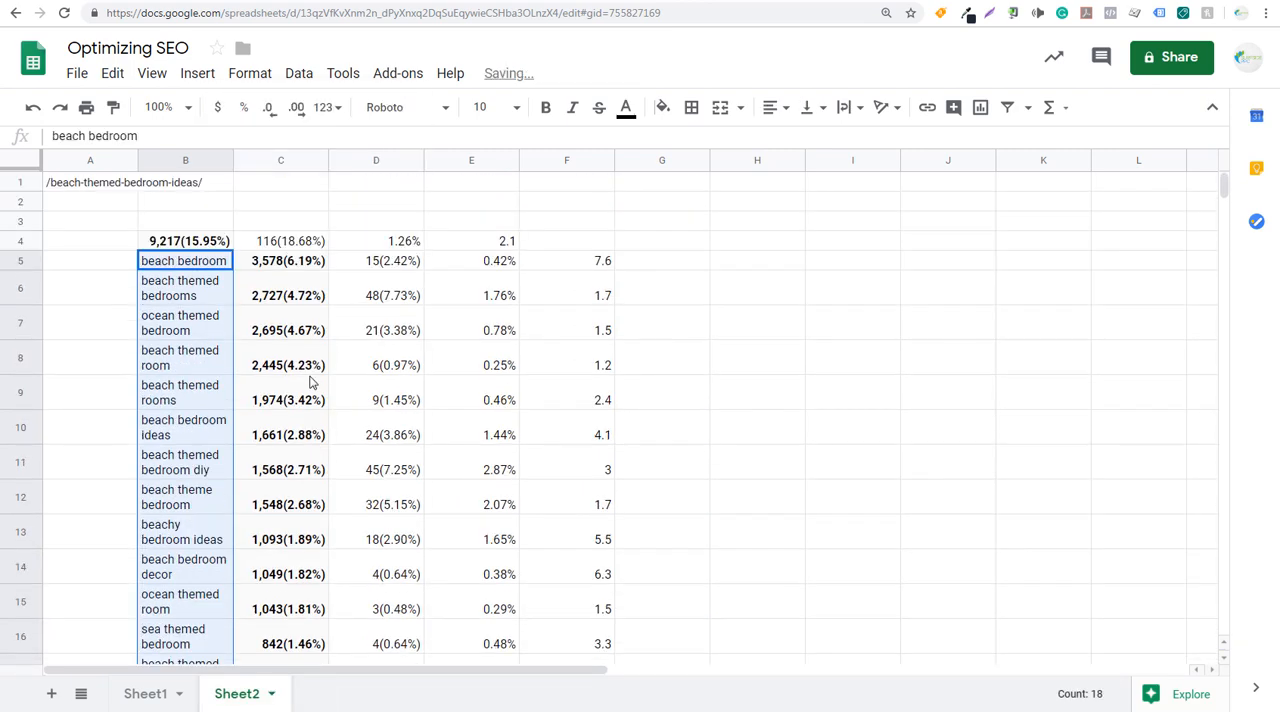
- Clear the metric values in B4:E4 and in columns C to F beside the search queries
drag(200, 241, 491, 245)
drag(295, 265, 597, 545)
scroll(537, 444, down, 1)
scroll(537, 444, down, 2)
key(Delete)
scroll(374, 403, up, 5)
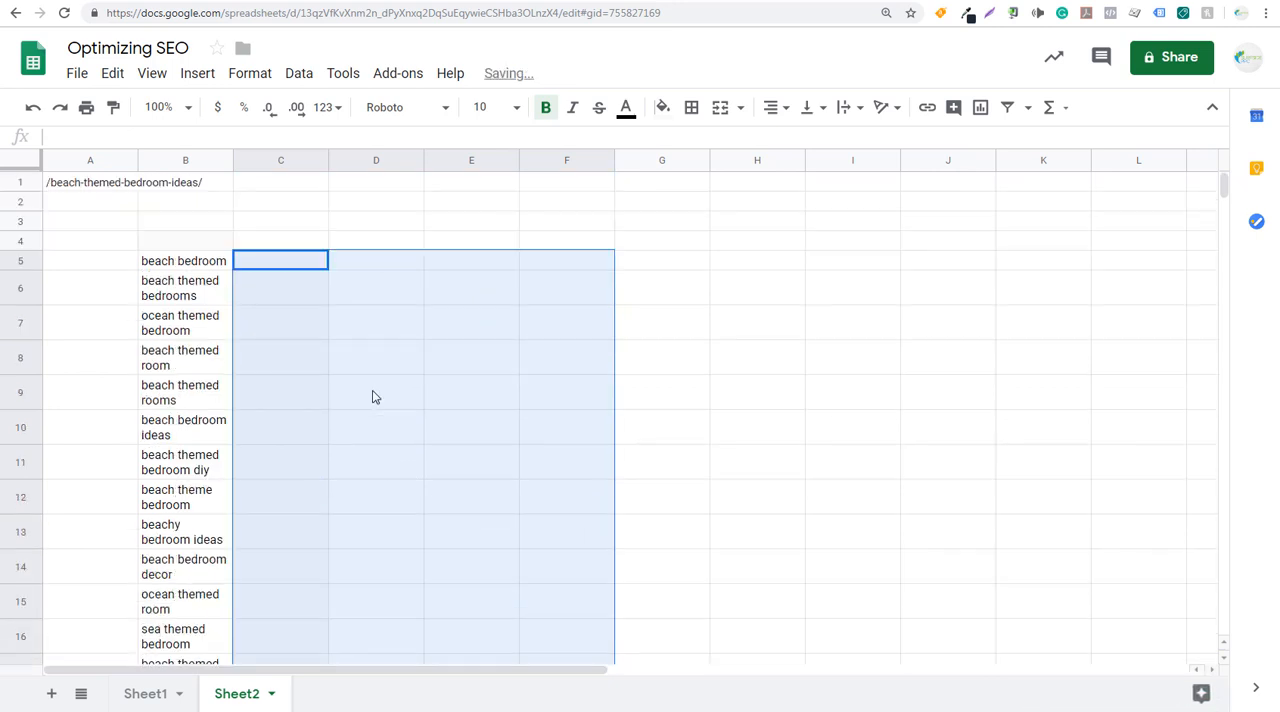
- Widen column A and move the whole search query list from column B to start at A2
drag(200, 263, 198, 443)
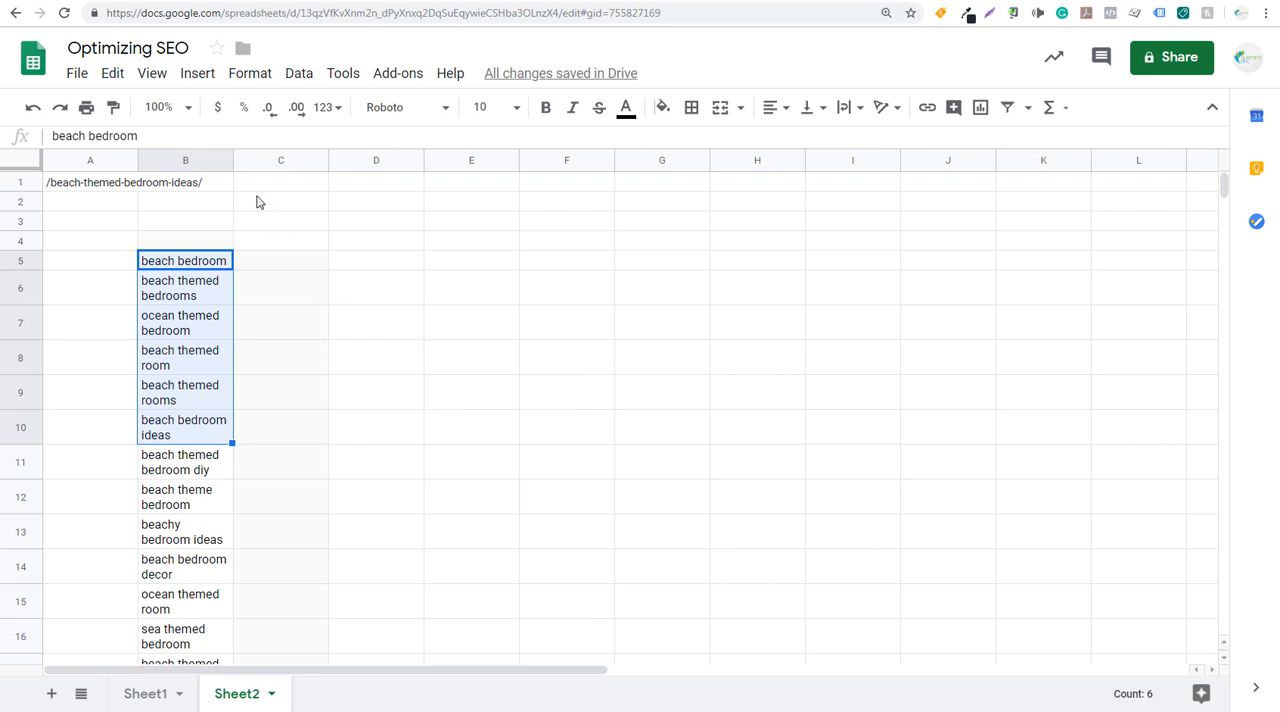
drag(138, 168, 310, 168)
click(545, 288)
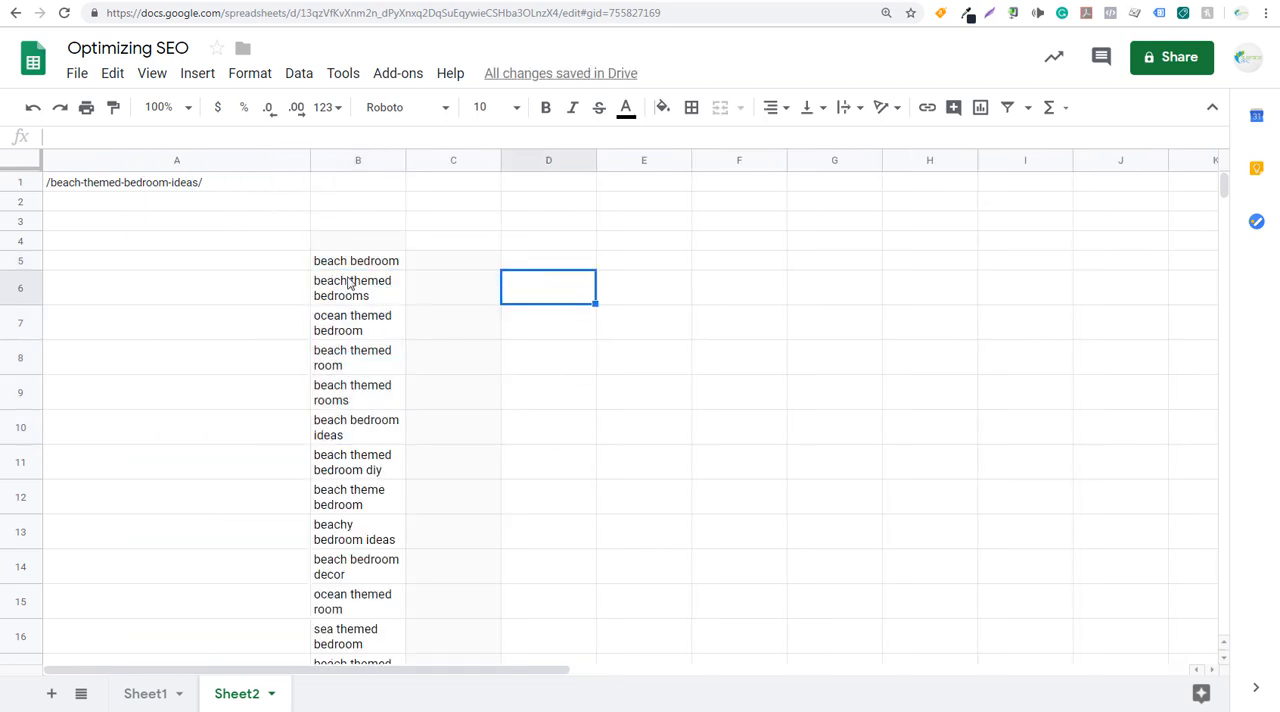
drag(350, 262, 352, 440)
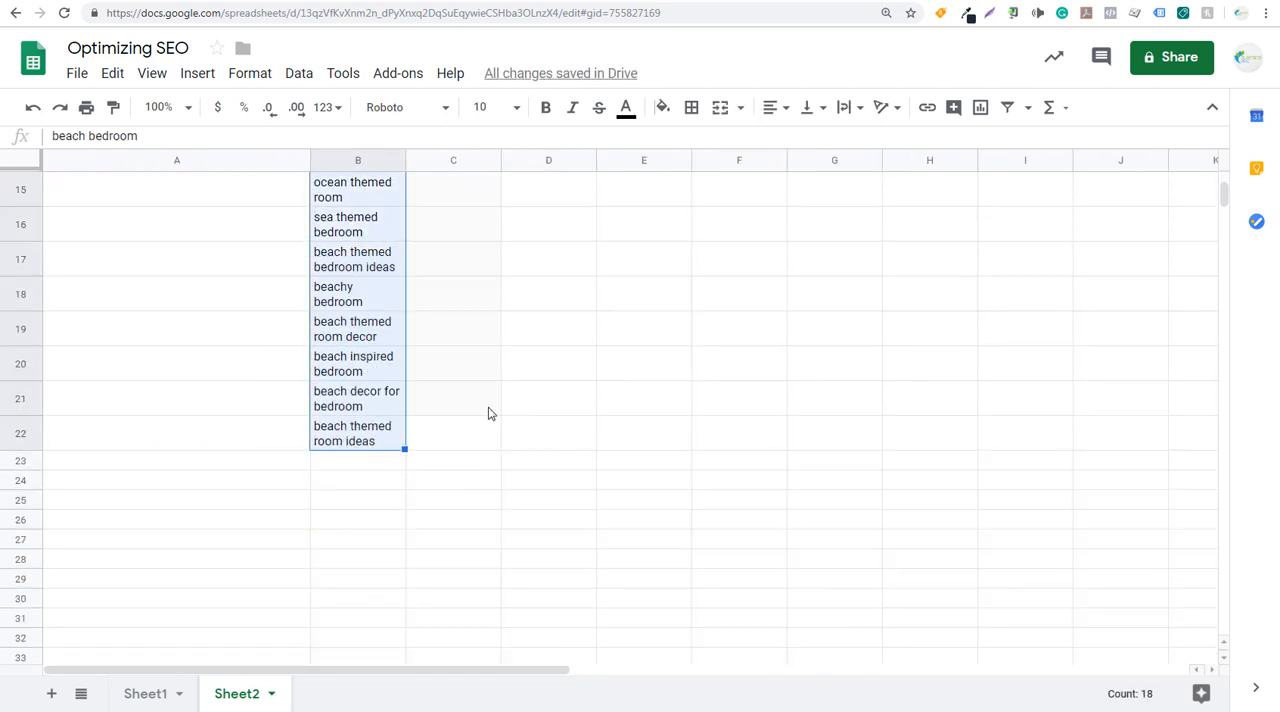
scroll(511, 385, up, 5)
drag(311, 278, 203, 211)
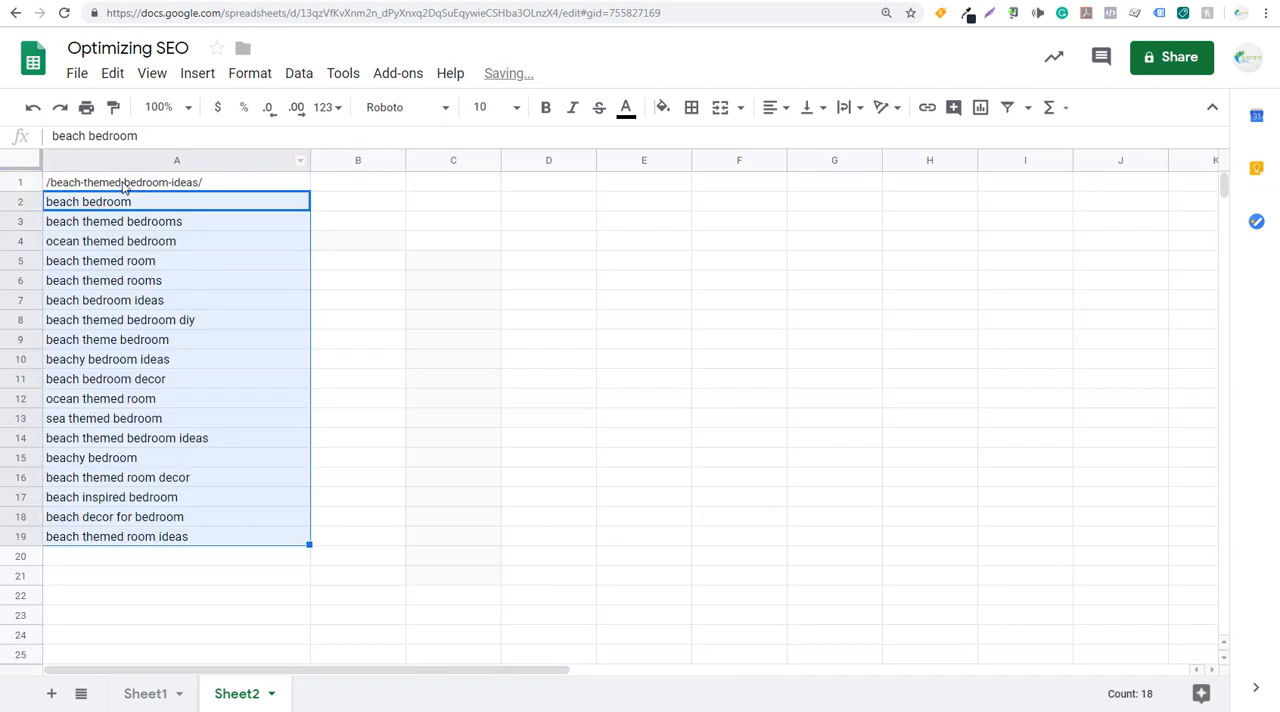
click(216, 187)
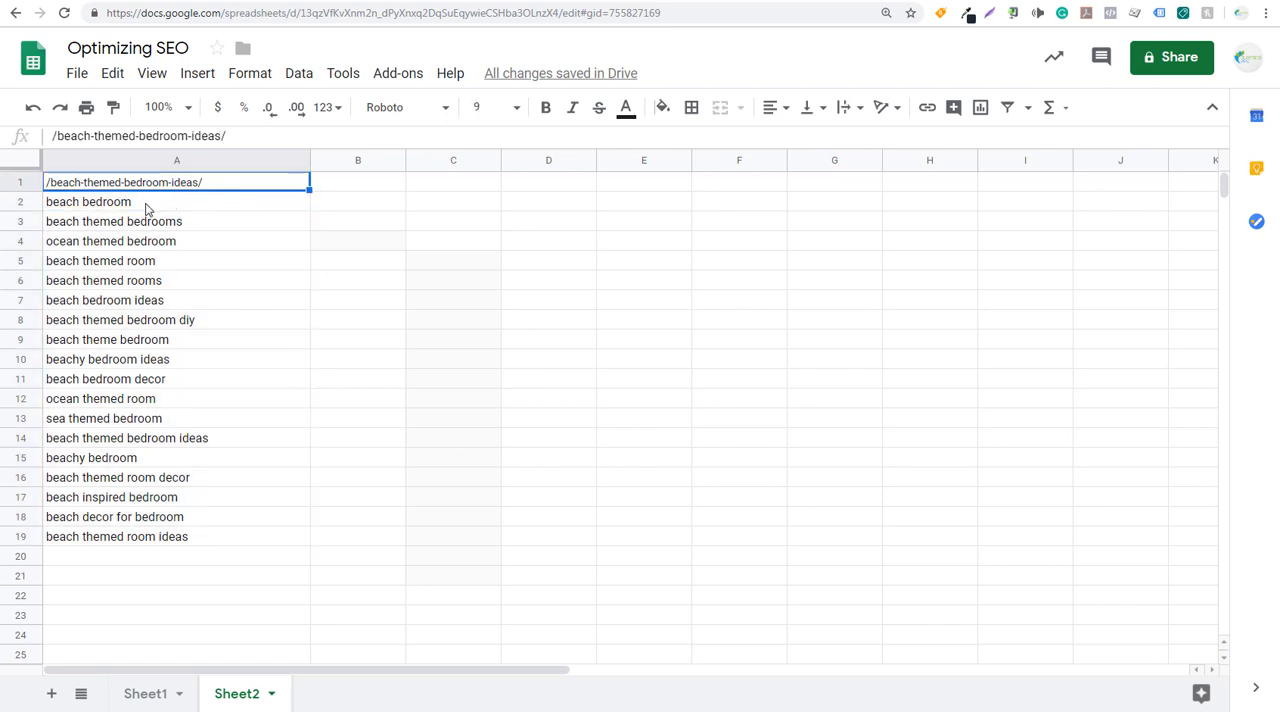
click(201, 208)
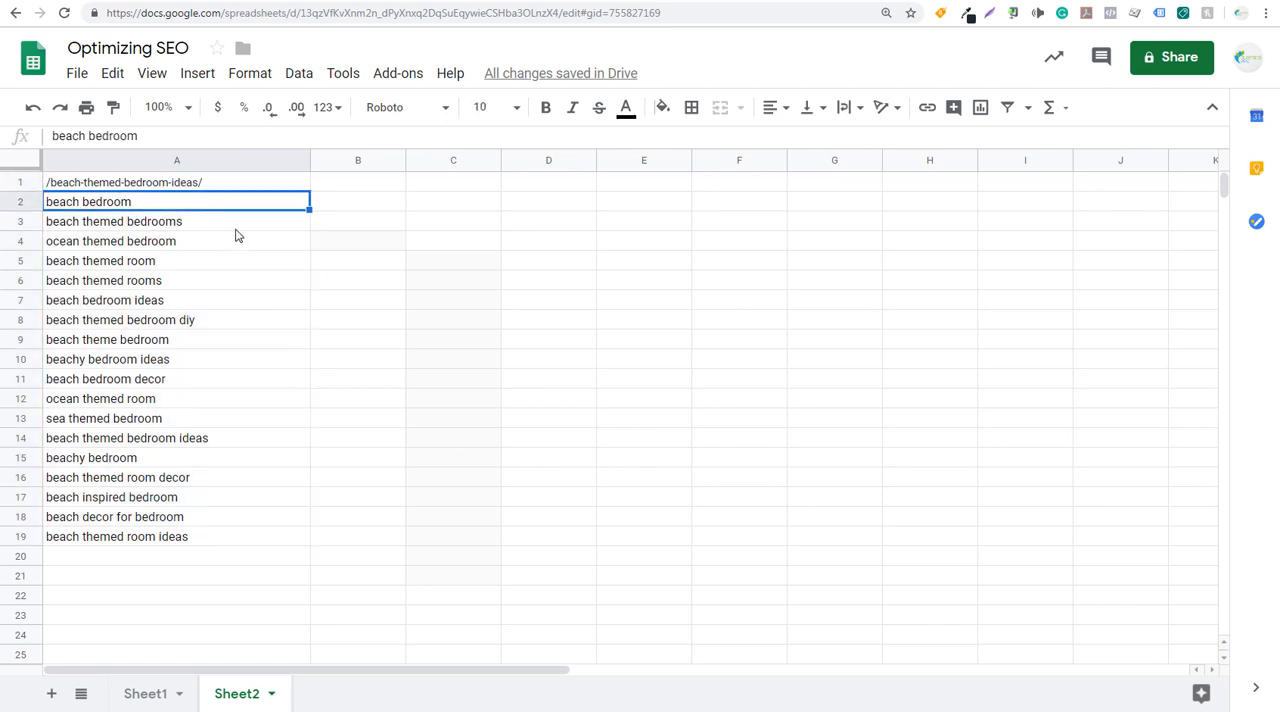
click(236, 228)
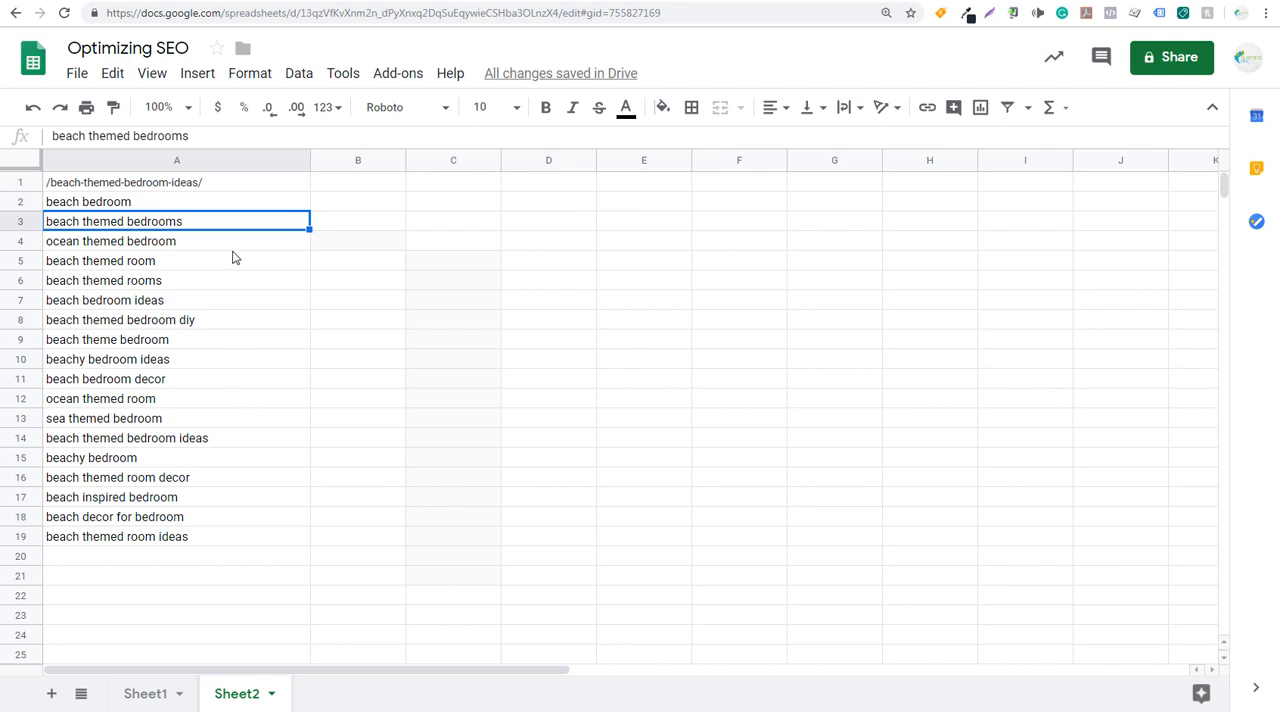
click(237, 187)
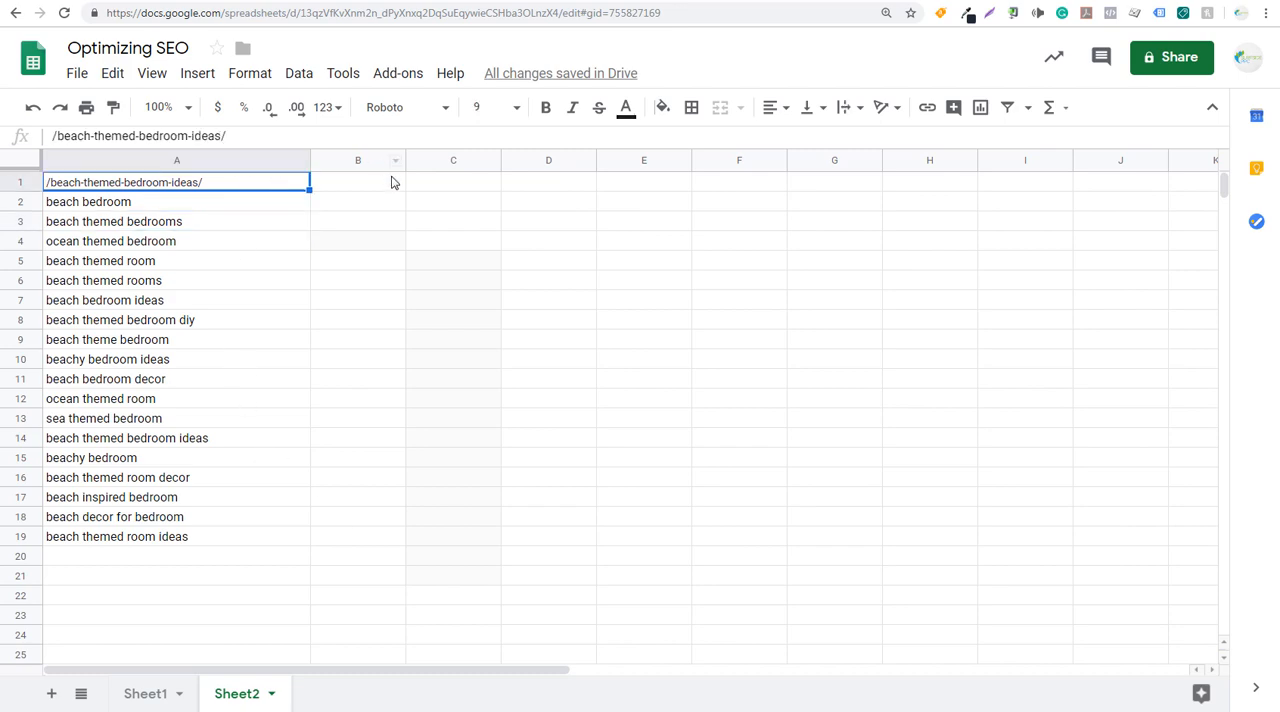
- Return to the full landing page list in Google Analytics, copy the /beach-themed-bathrooms/ path, and open that page's queries
click(155, 1)
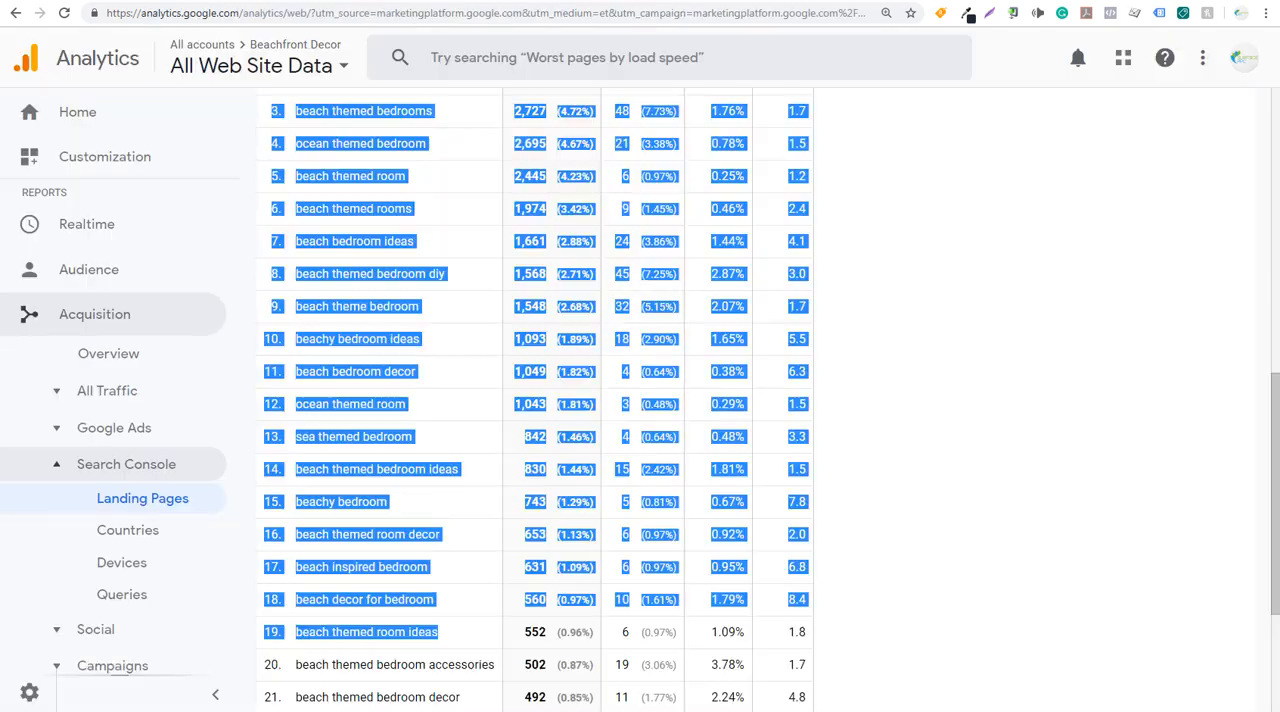
scroll(400, 270, up, 7)
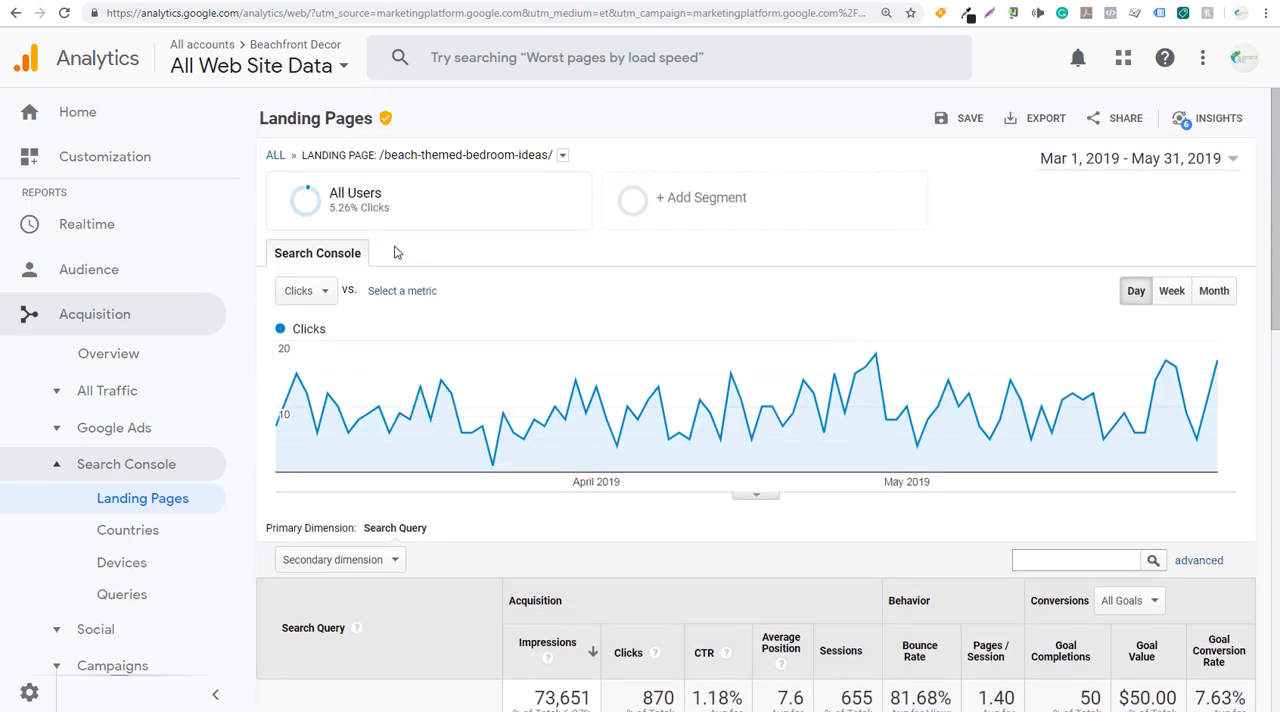
click(273, 158)
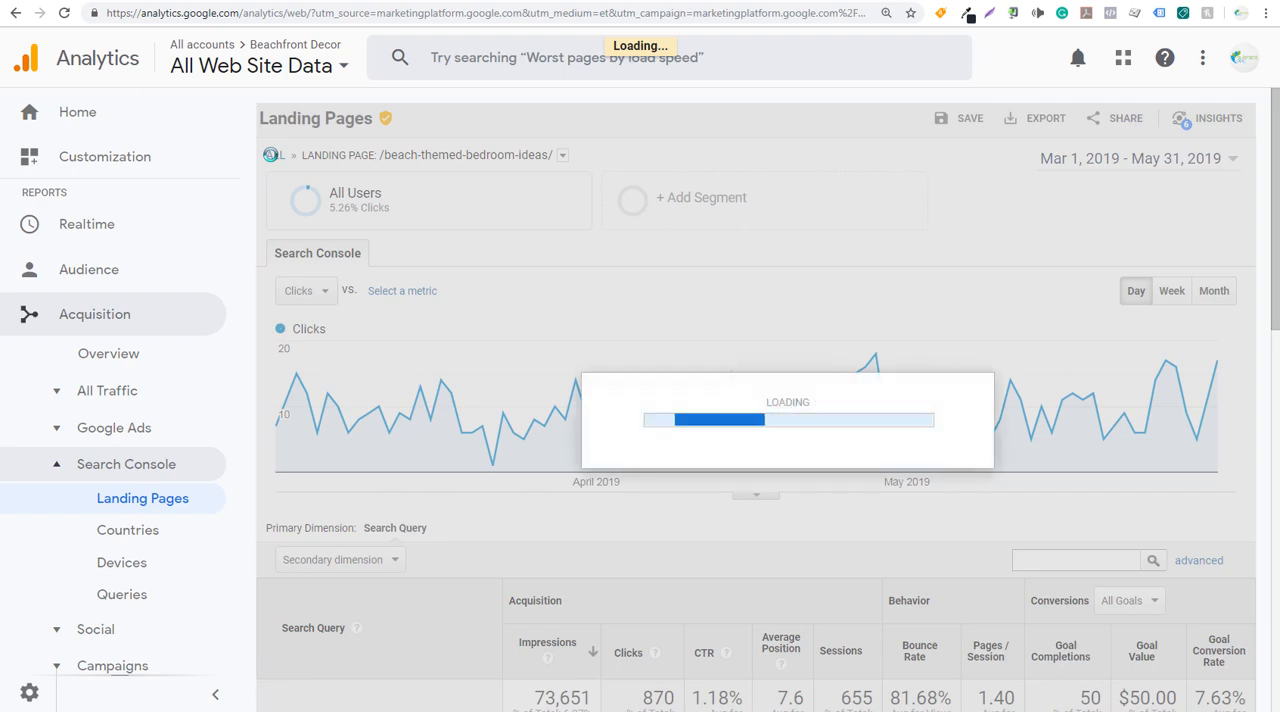
scroll(529, 519, down, 4)
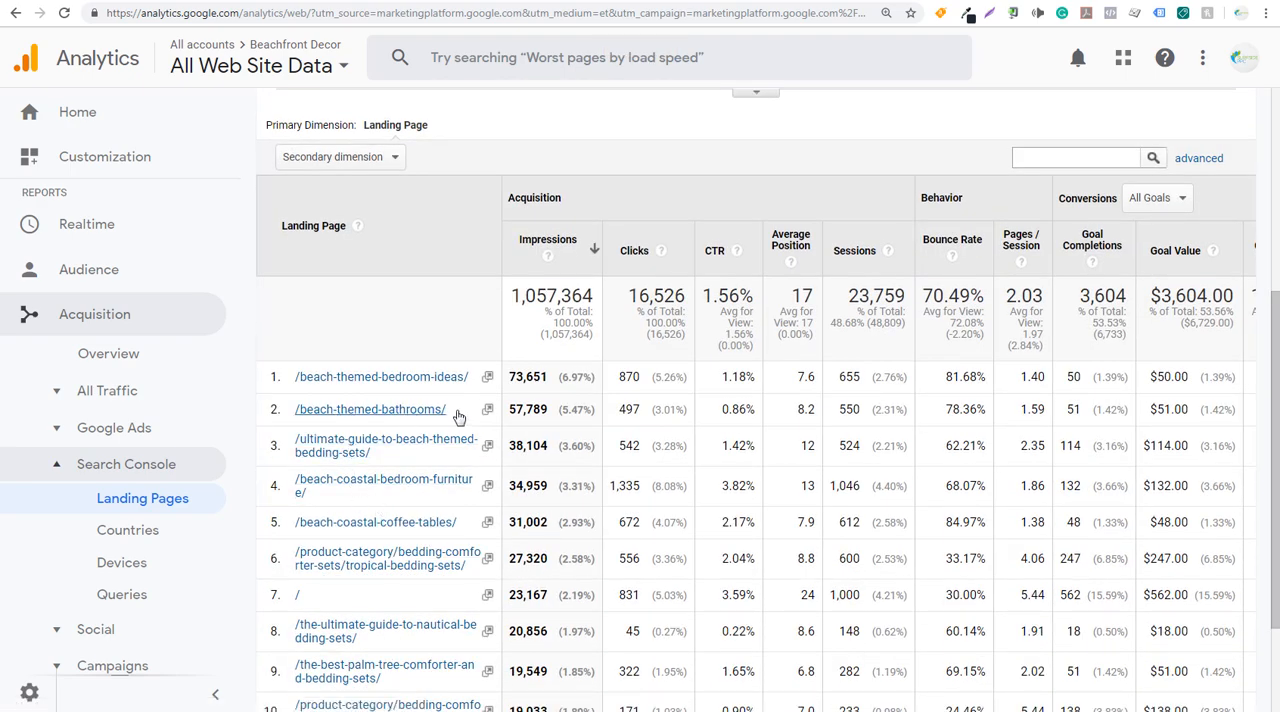
drag(453, 409, 299, 415)
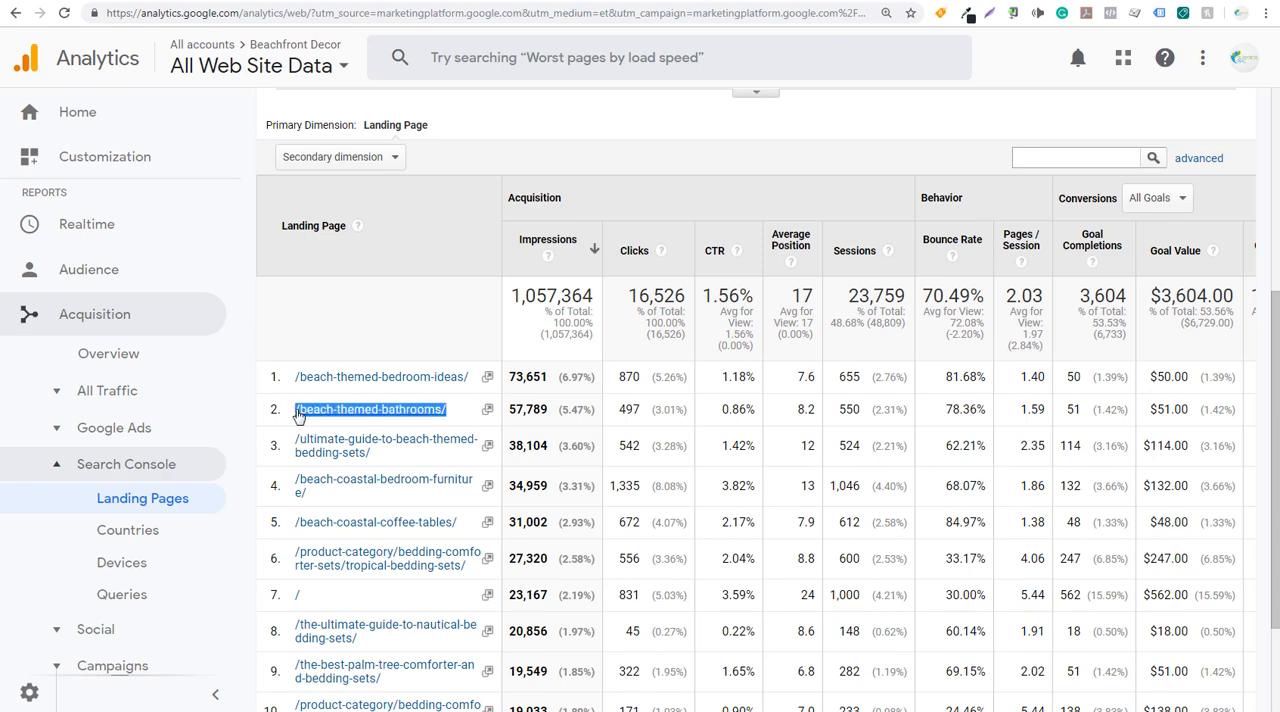
click(350, 412)
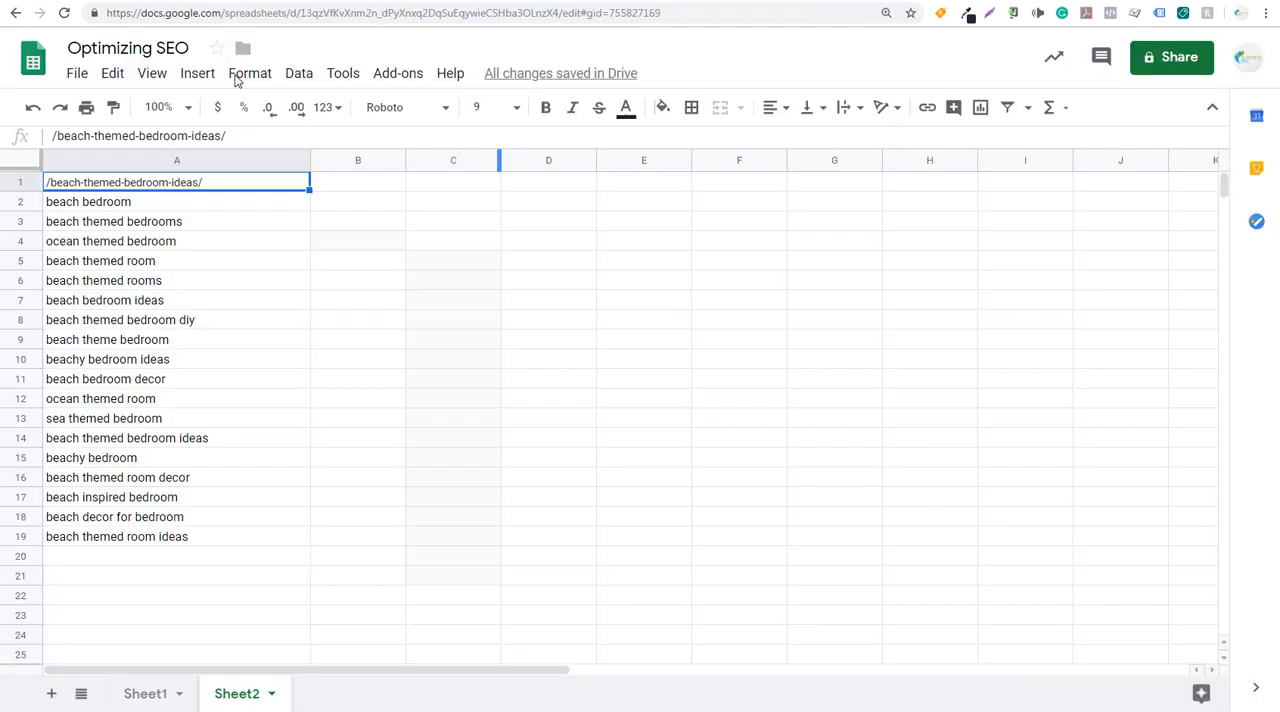
- Paste the /beach-themed-bathrooms/ path as values only into B1 of the Optimizing SEO spreadsheet and widen column B
click(361, 189)
text(/beach-themed-bathrooms/)
click(427, 244)
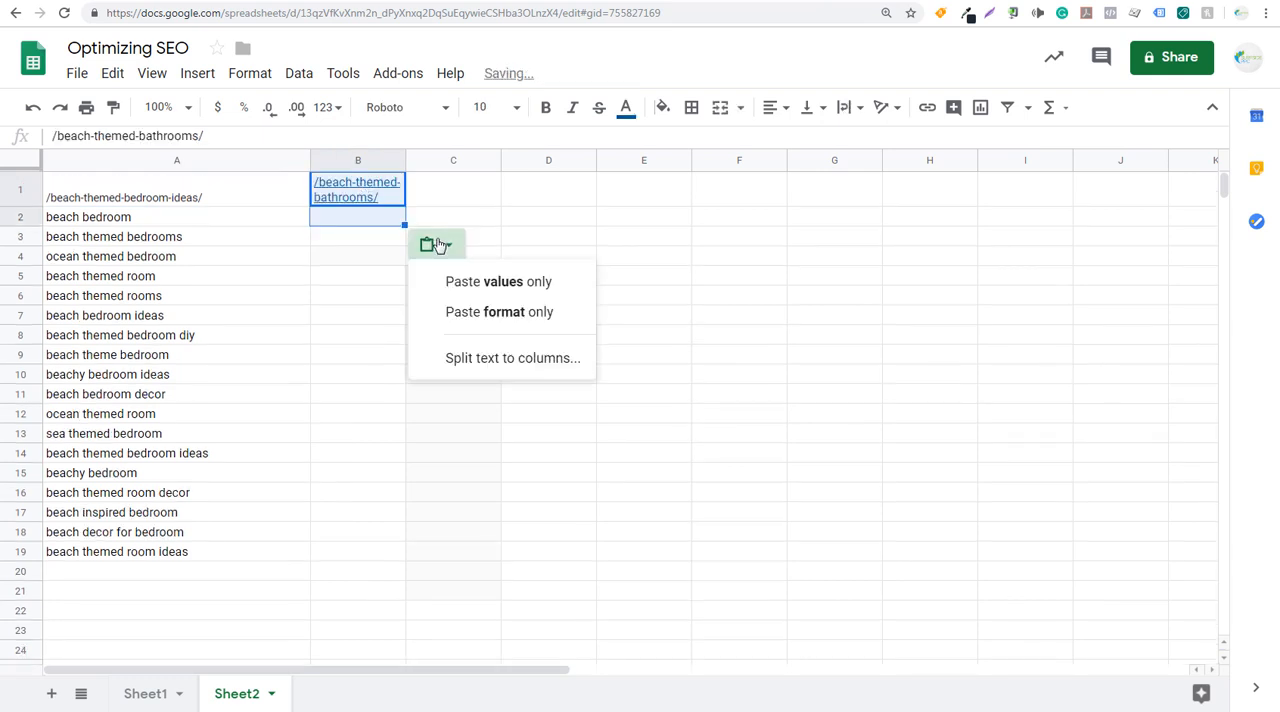
click(466, 280)
click(643, 245)
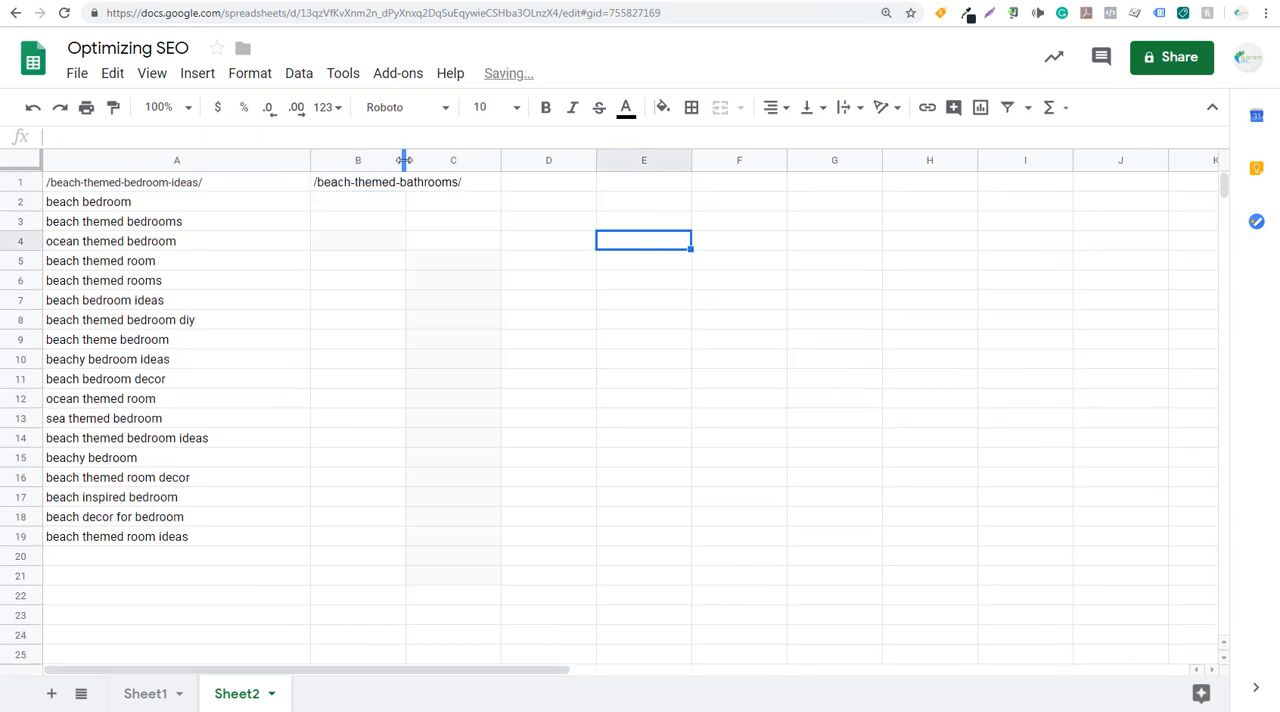
drag(405, 160, 555, 160)
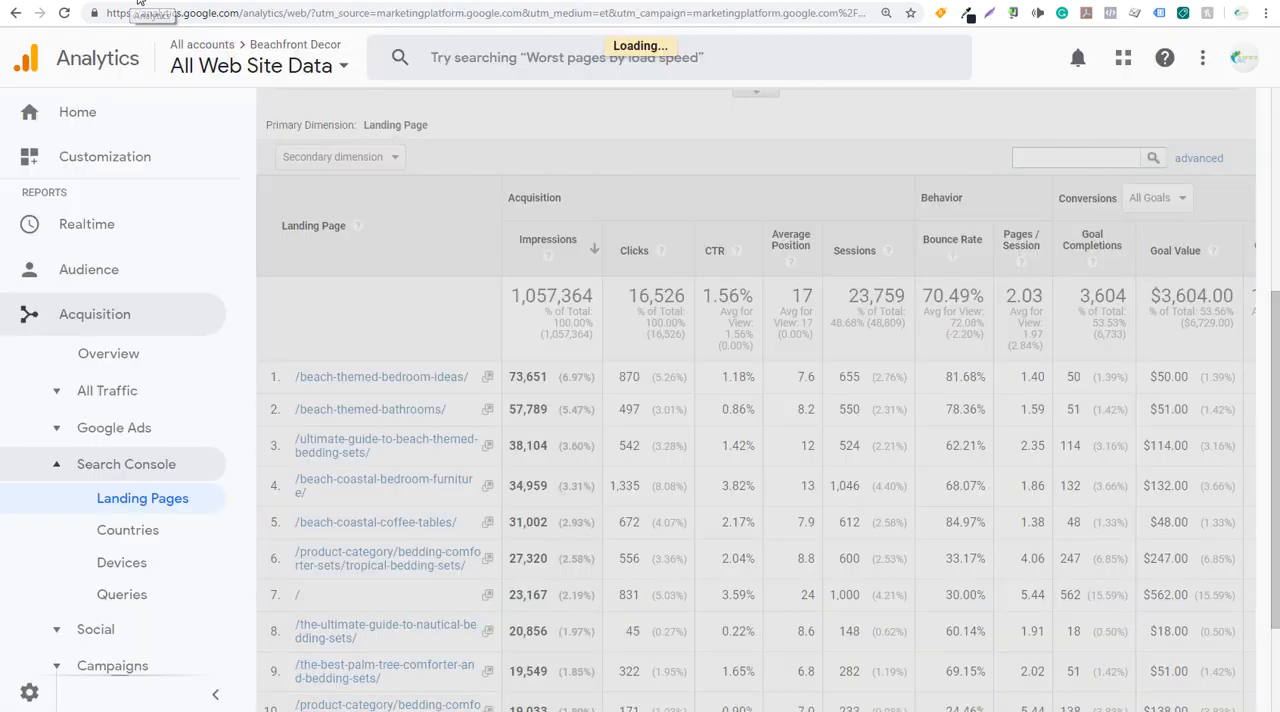
- Switch to Google Analytics and show 25 rows of search queries for the bathrooms page
click(130, 2)
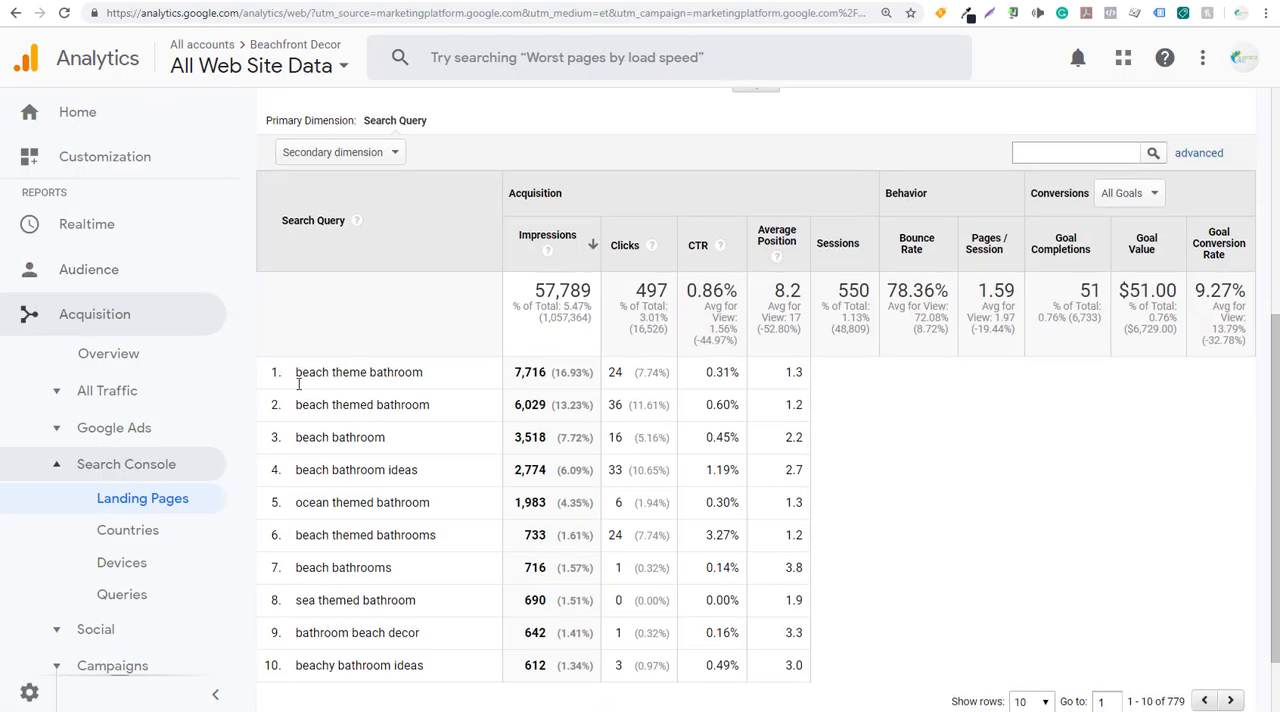
scroll(417, 431, up, 2)
scroll(694, 494, down, 3)
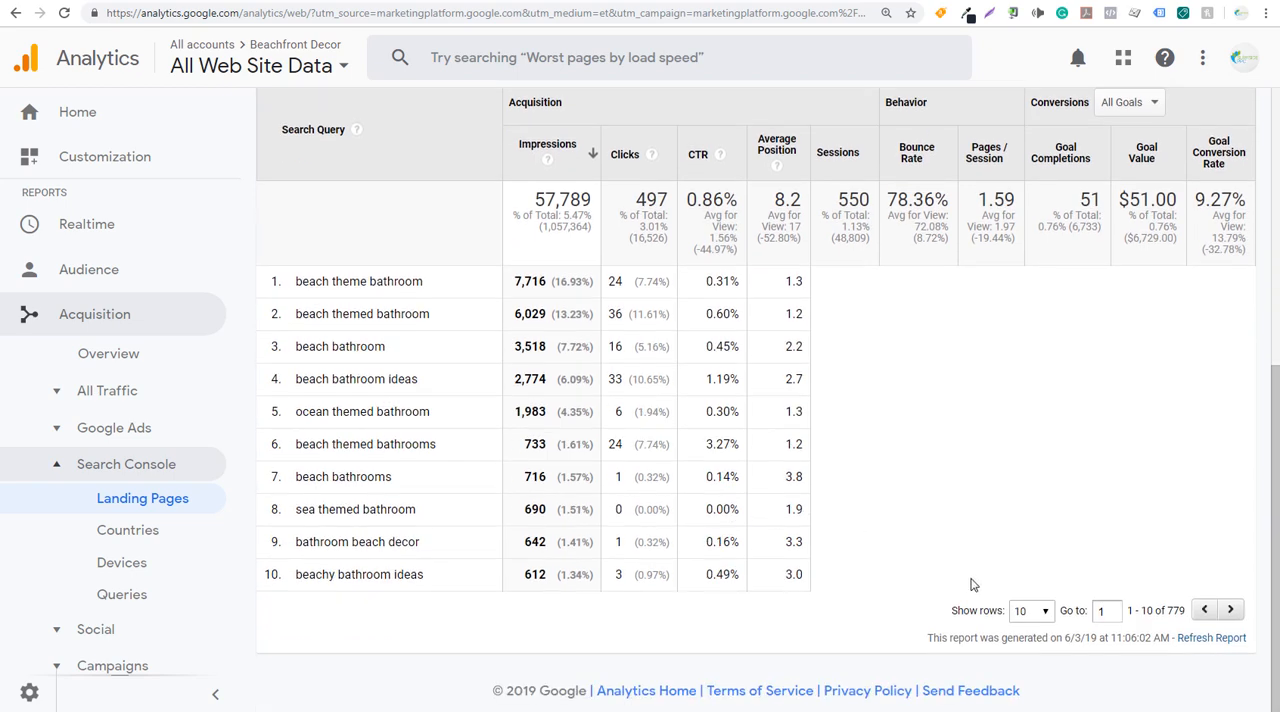
click(1028, 610)
click(1036, 650)
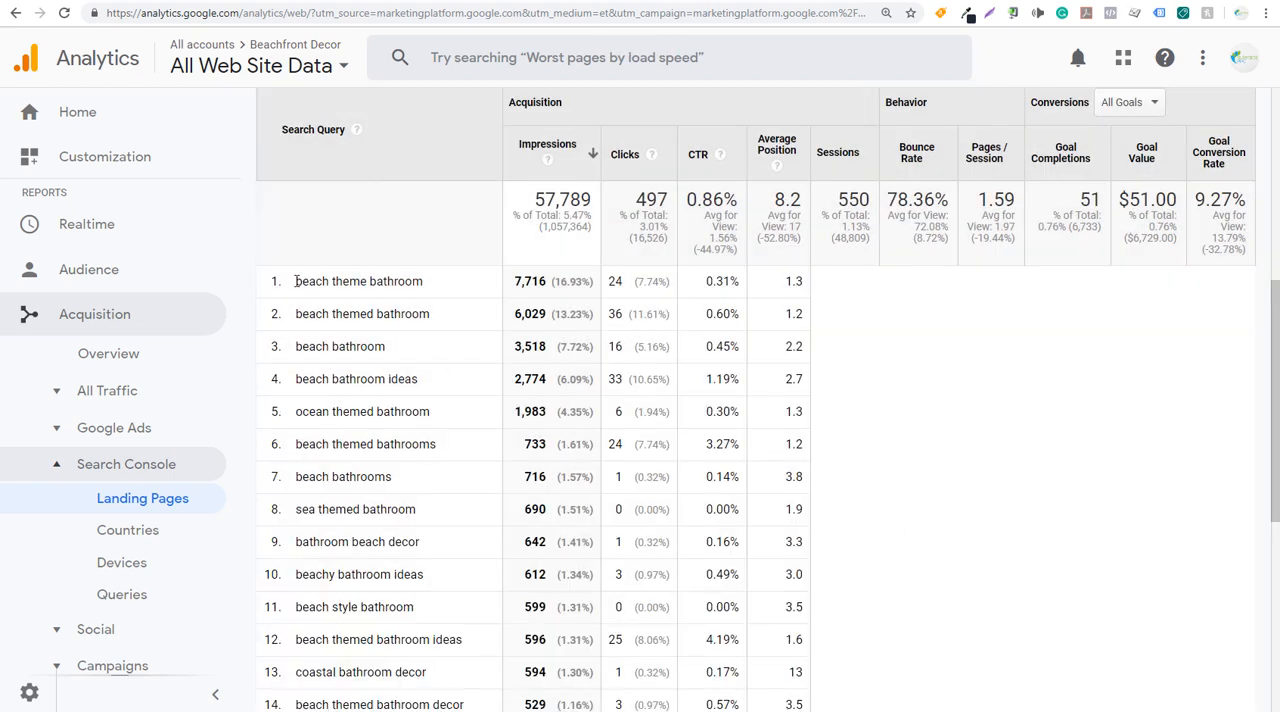
- Copy the first 20 bathroom search query rows and paste them into Sheet2 of the spreadsheet starting at C5
drag(295, 281, 547, 524)
scroll(470, 338, down, 4)
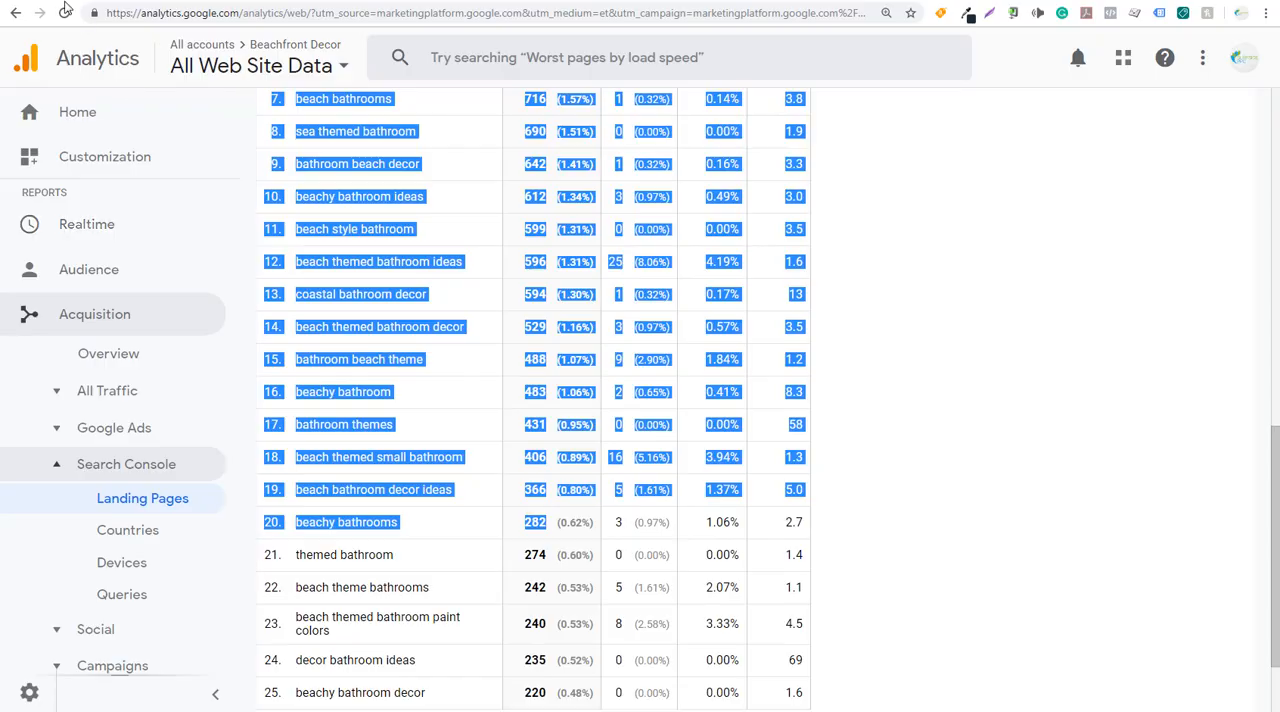
click(62, 2)
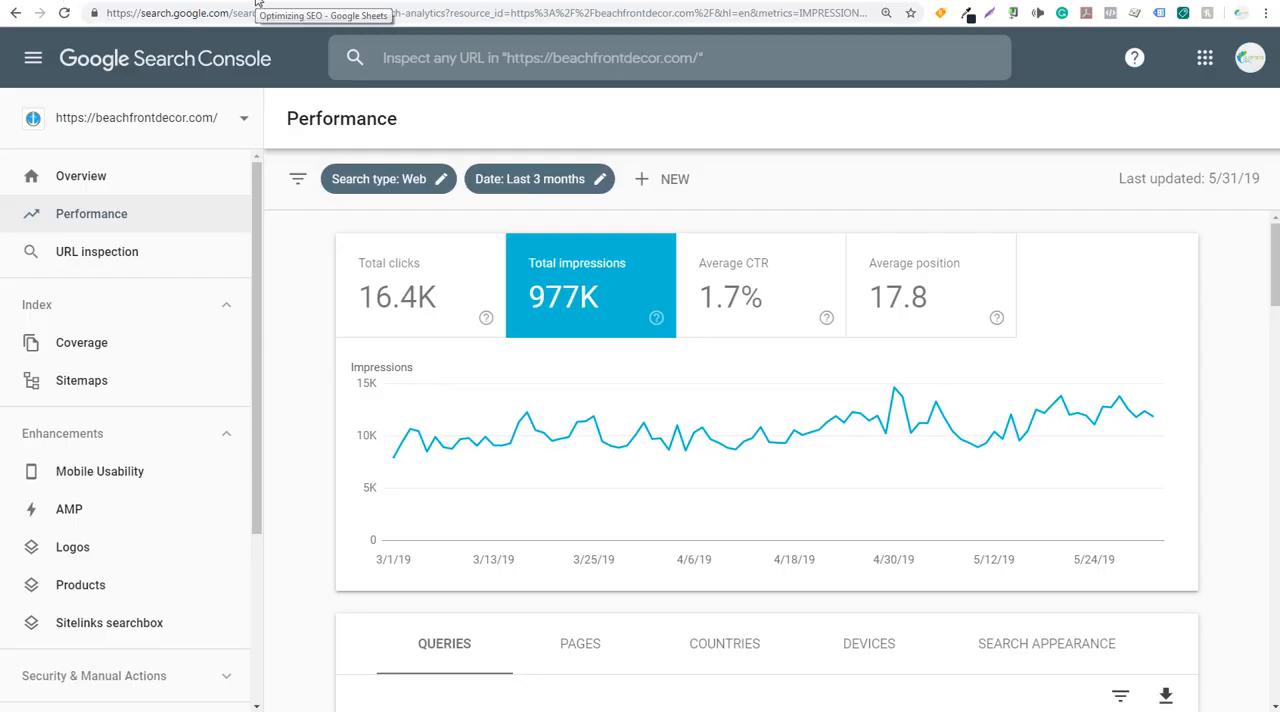
click(255, 4)
click(611, 268)
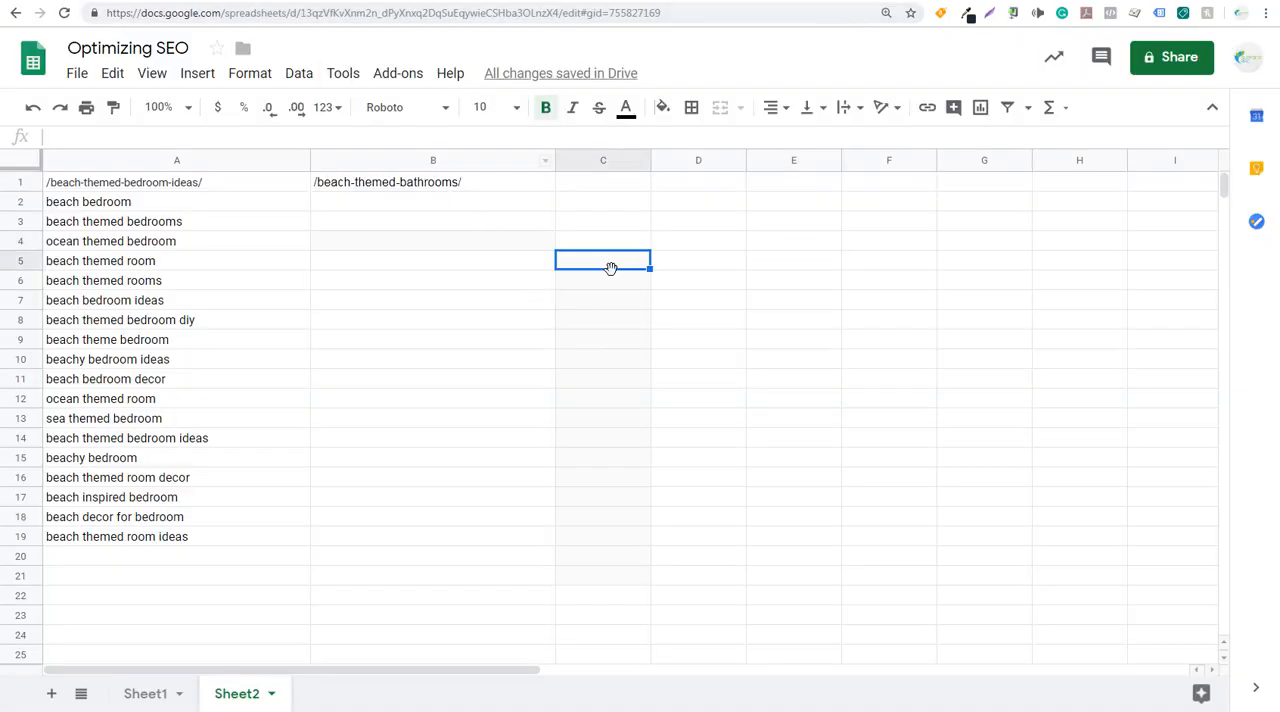
key(ctrl+v)
- Move the 20 bathroom search queries from column D to start at B2 under the page path
drag(703, 274, 705, 389)
scroll(705, 387, down, 6)
scroll(705, 390, up, 6)
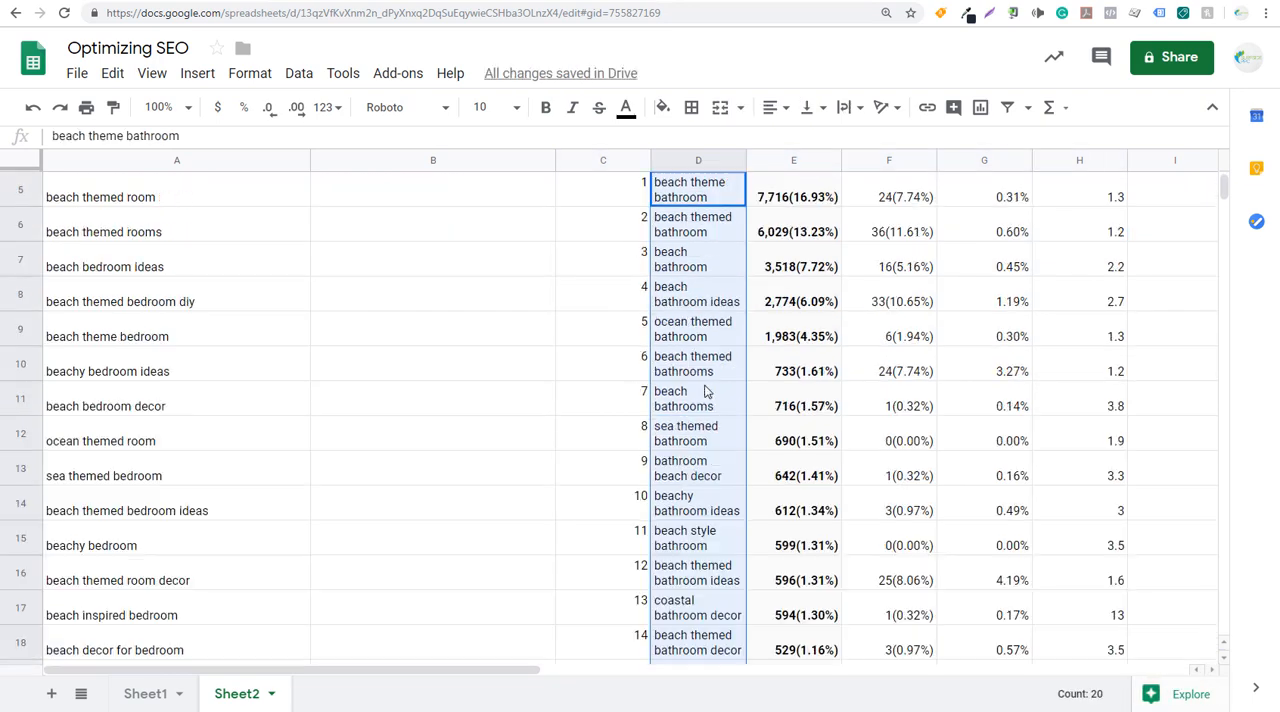
drag(659, 249, 370, 181)
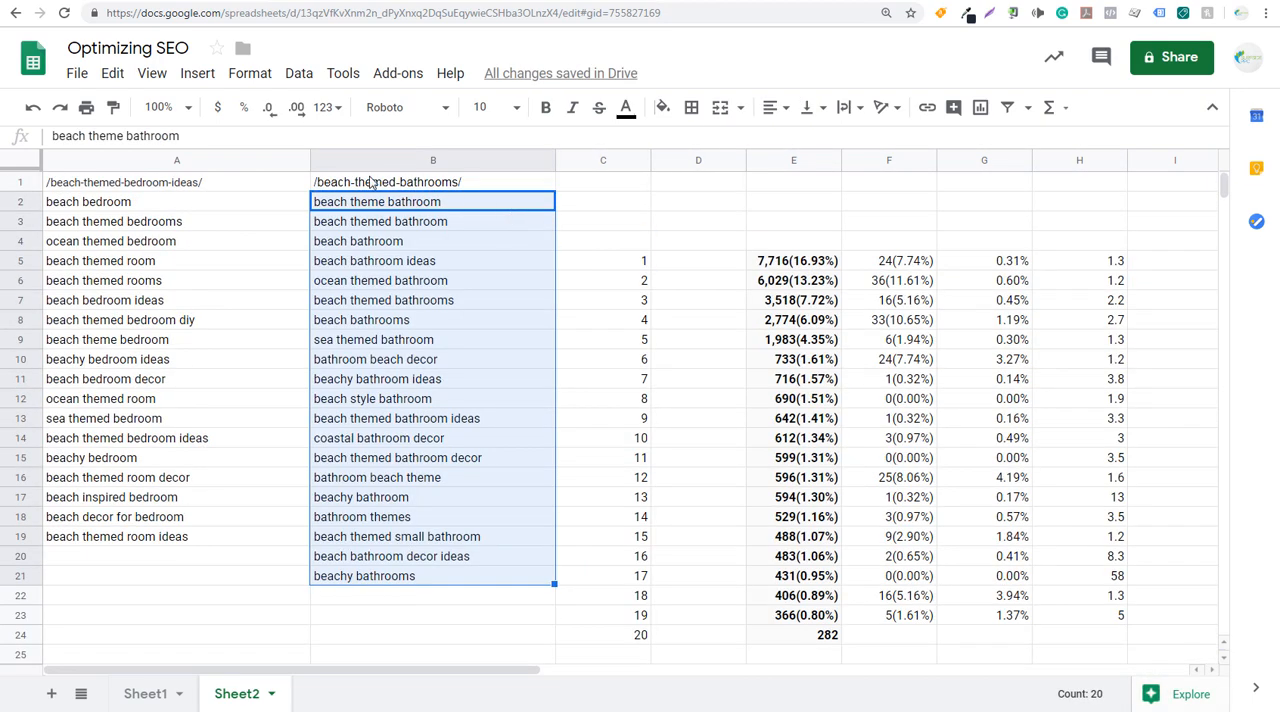
- Clear the leftover row numbers and metric values from column C onward beside the two query lists
drag(582, 271, 1175, 624)
scroll(1175, 628, down, 2)
key(Delete)
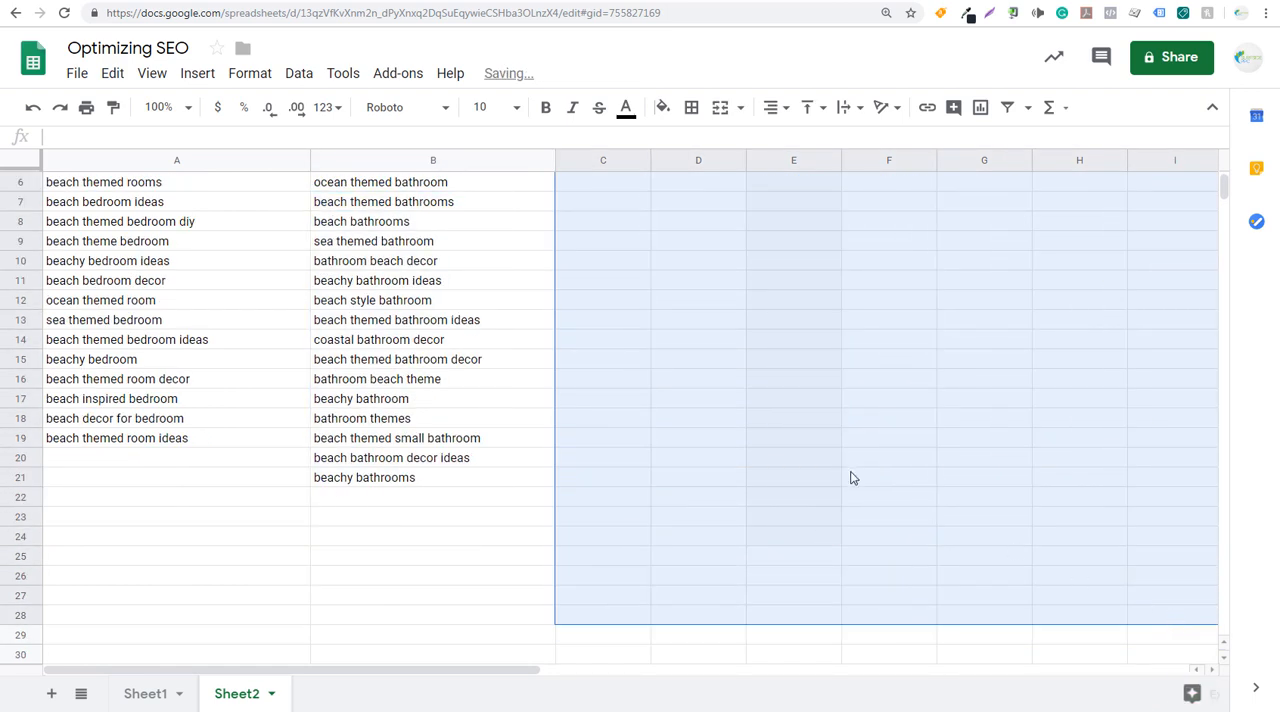
click(849, 474)
scroll(849, 471, up, 2)
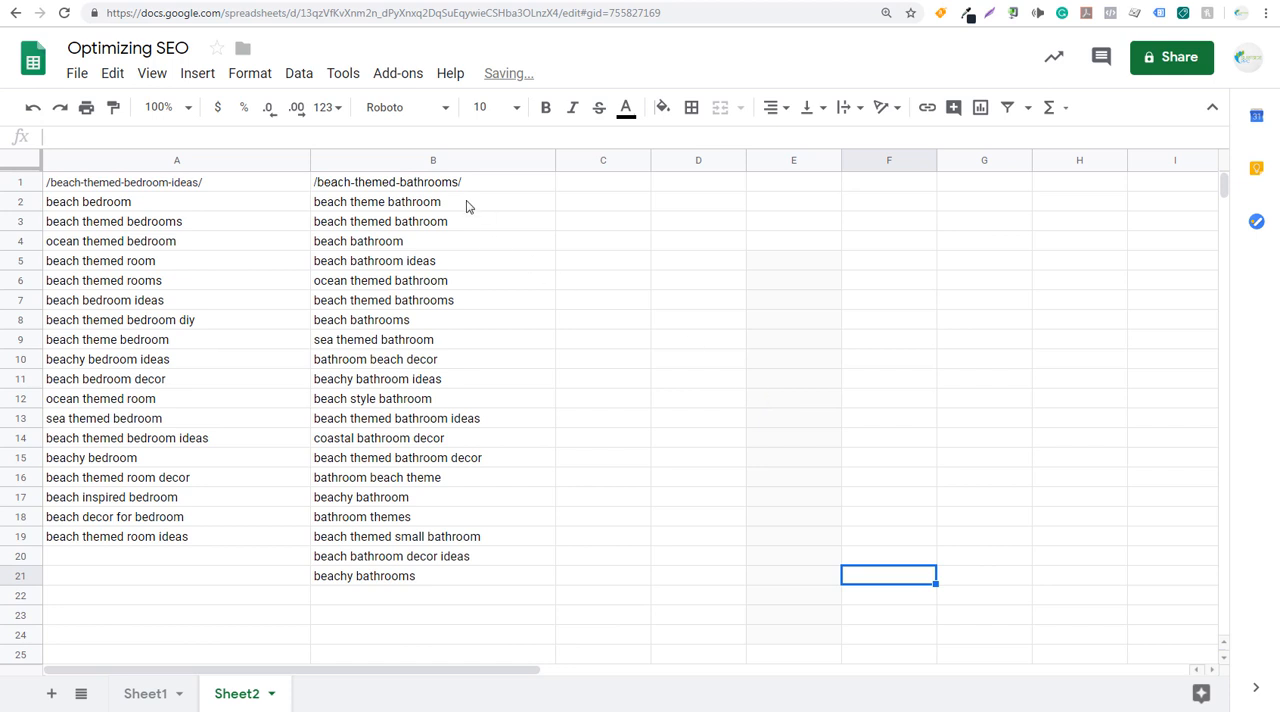
- Format the page path headers in A1:B1 as bold with font size 12
click(491, 183)
shift+click(243, 183)
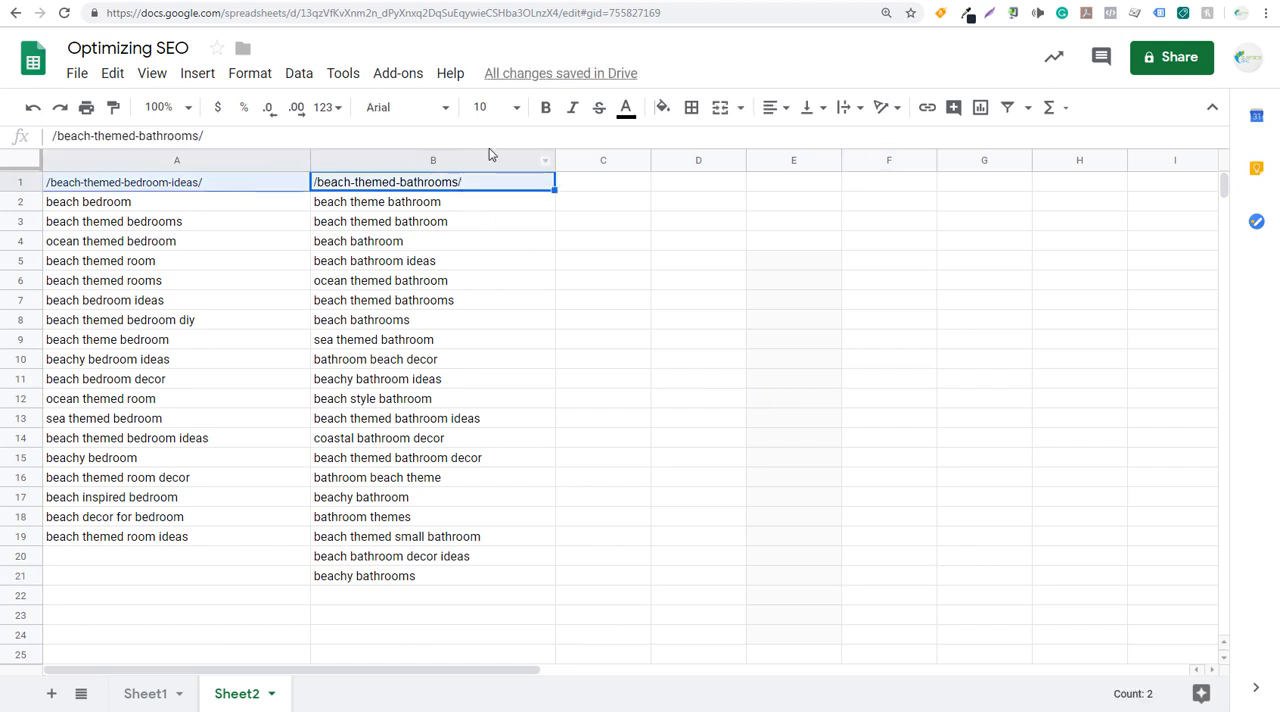
click(545, 107)
click(515, 108)
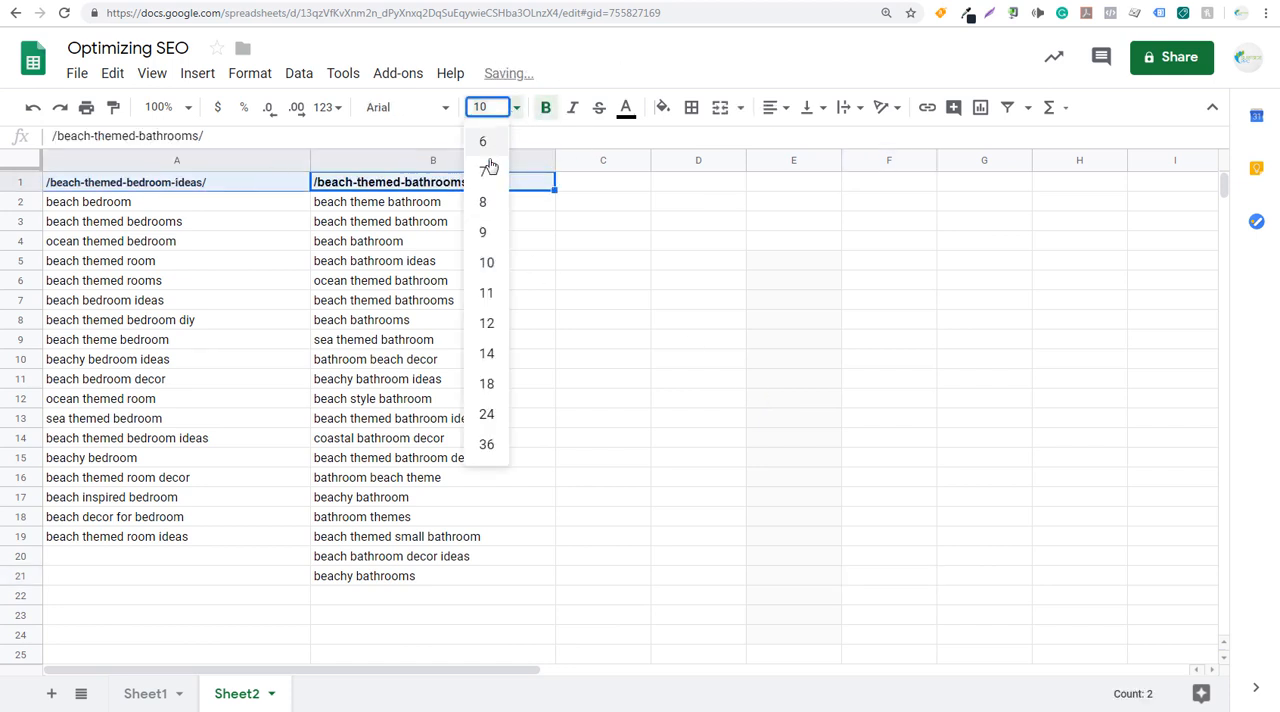
click(486, 323)
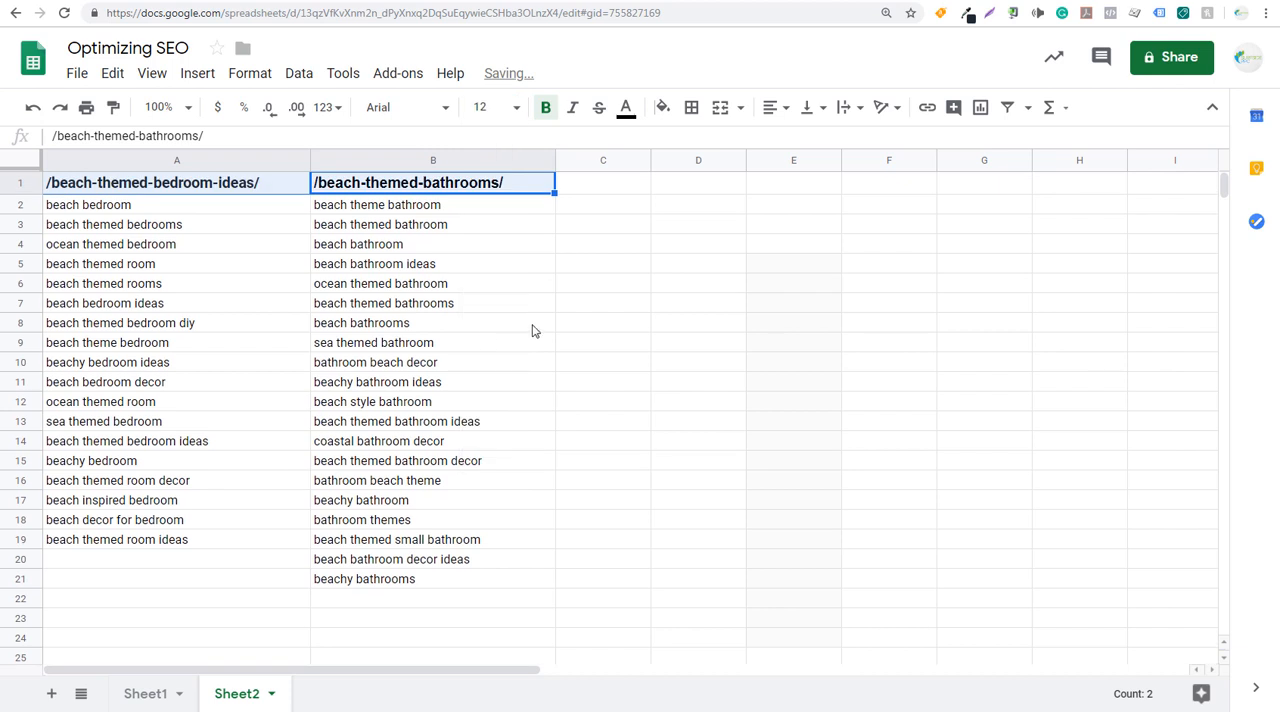
- Underline the page path headers in A1:B1
key(ctrl+u)
click(532, 326)
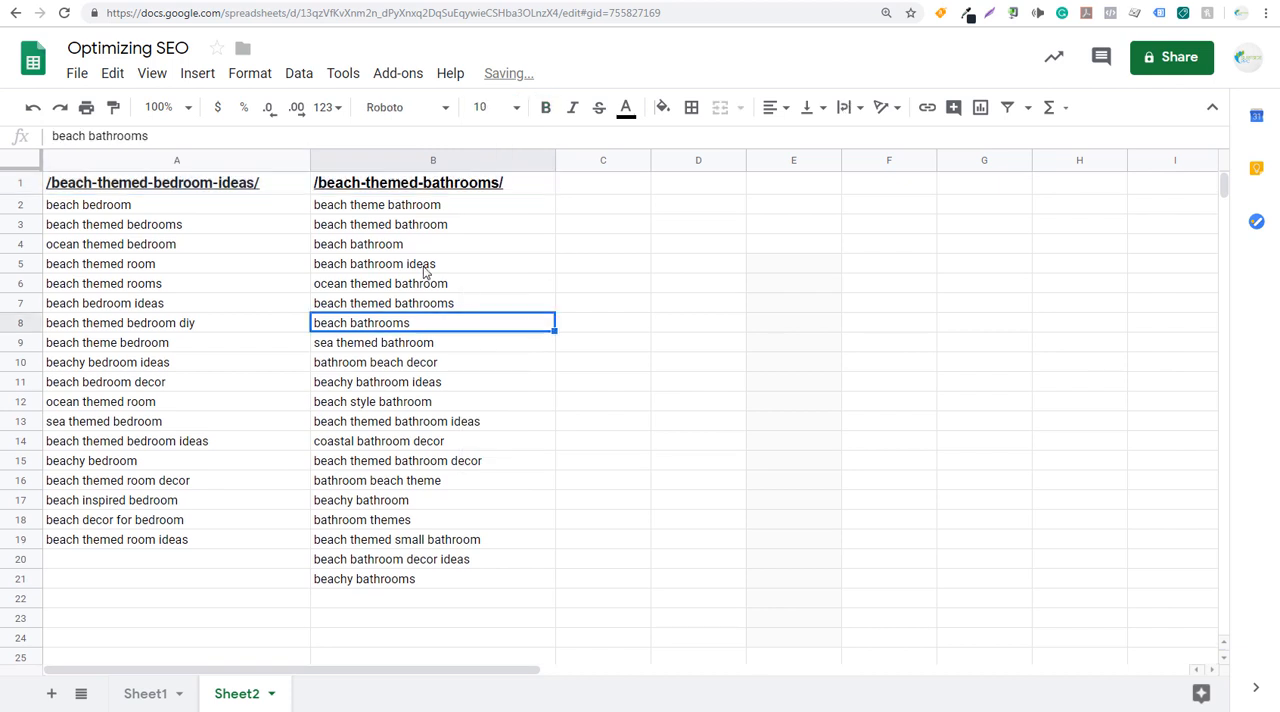
- Compare the bedroom and bathroom query lists on Sheet2 with the published beach-themed-bathrooms page's URL and title
drag(214, 208, 217, 291)
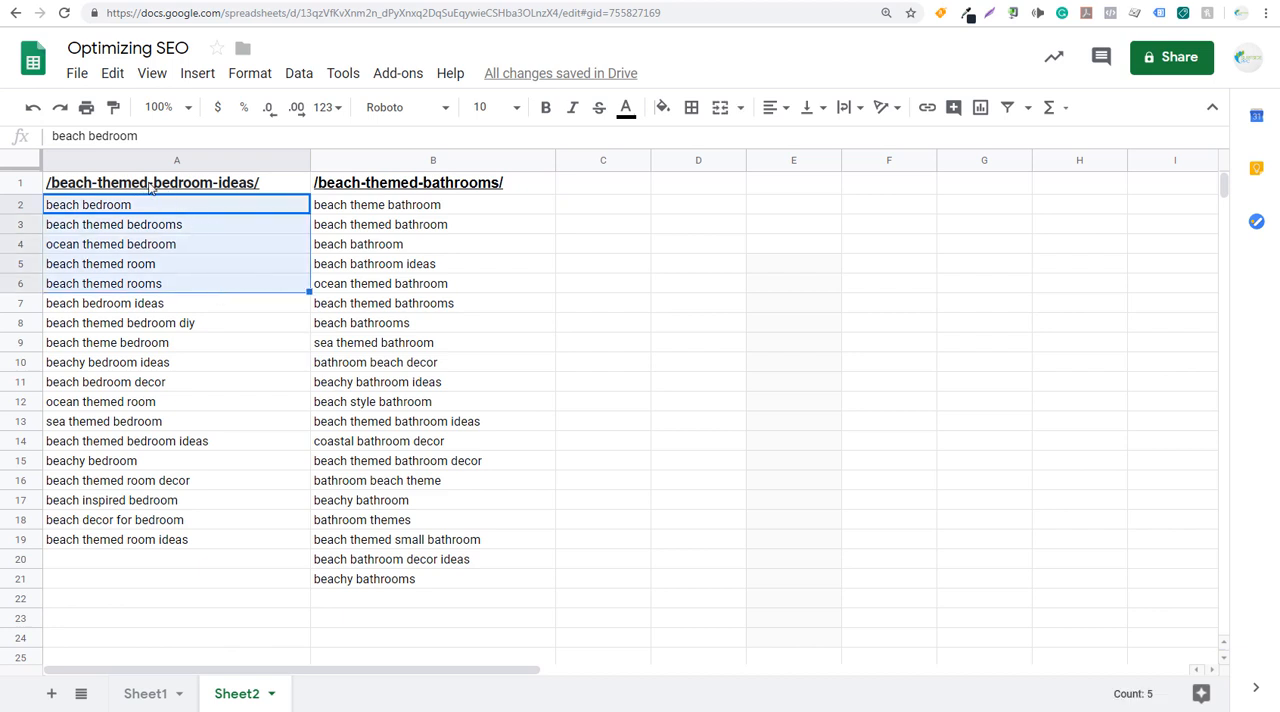
click(389, 250)
click(457, 204)
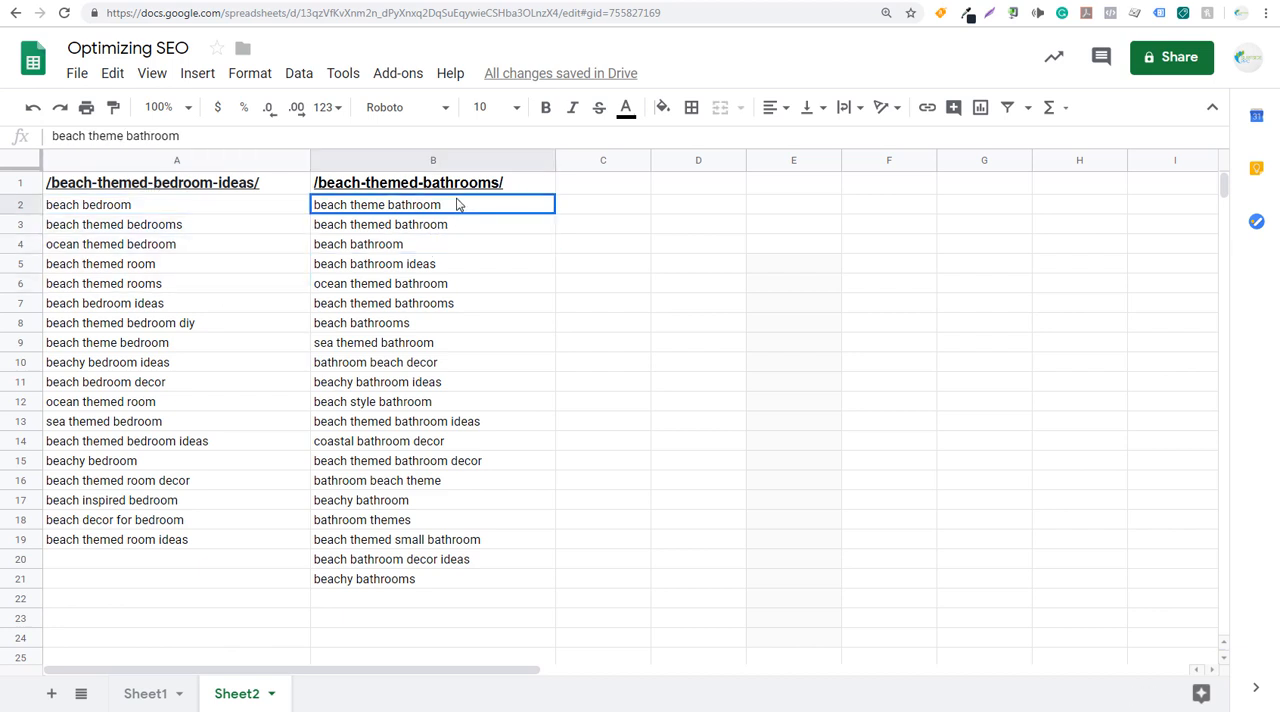
drag(457, 222, 462, 295)
click(451, 342)
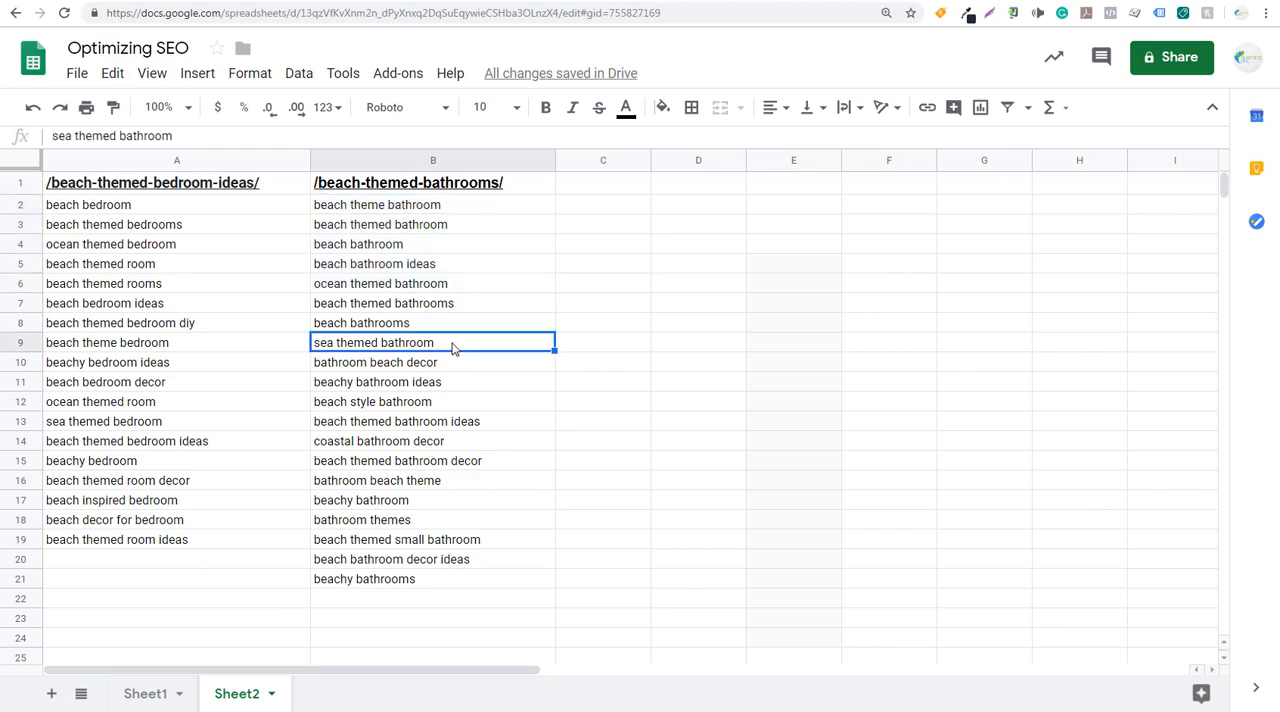
click(337, 4)
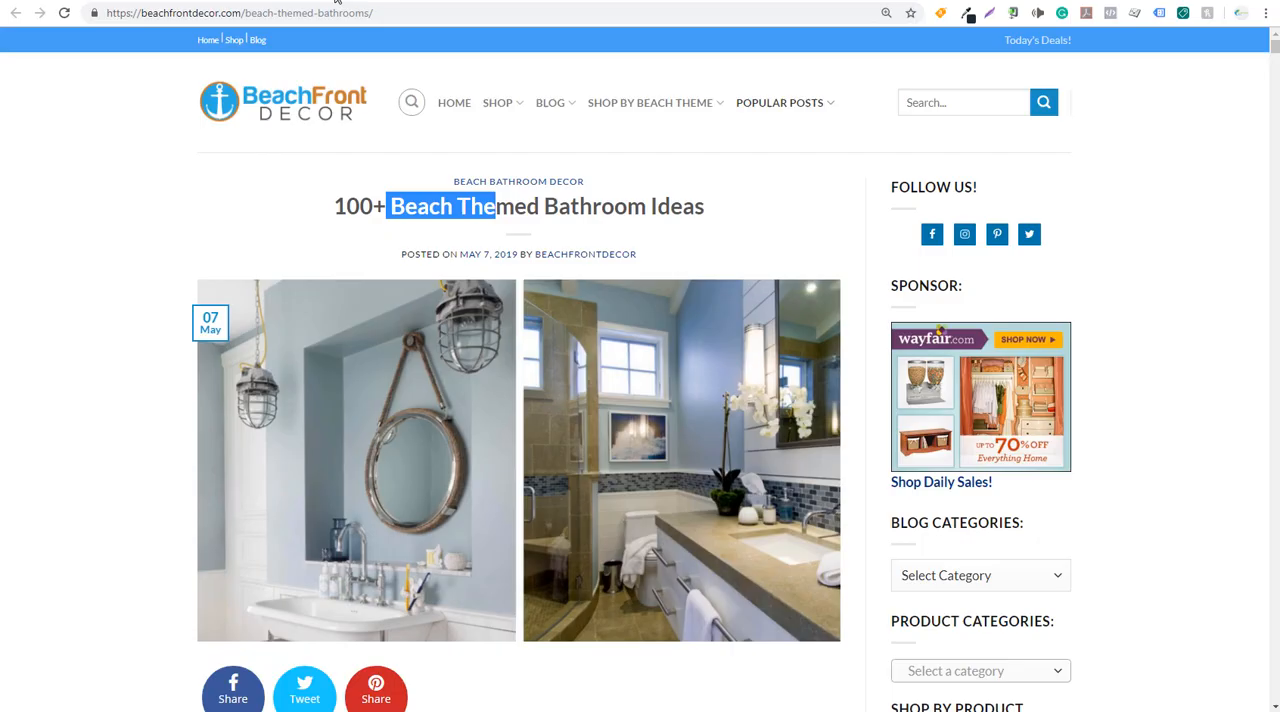
click(300, 13)
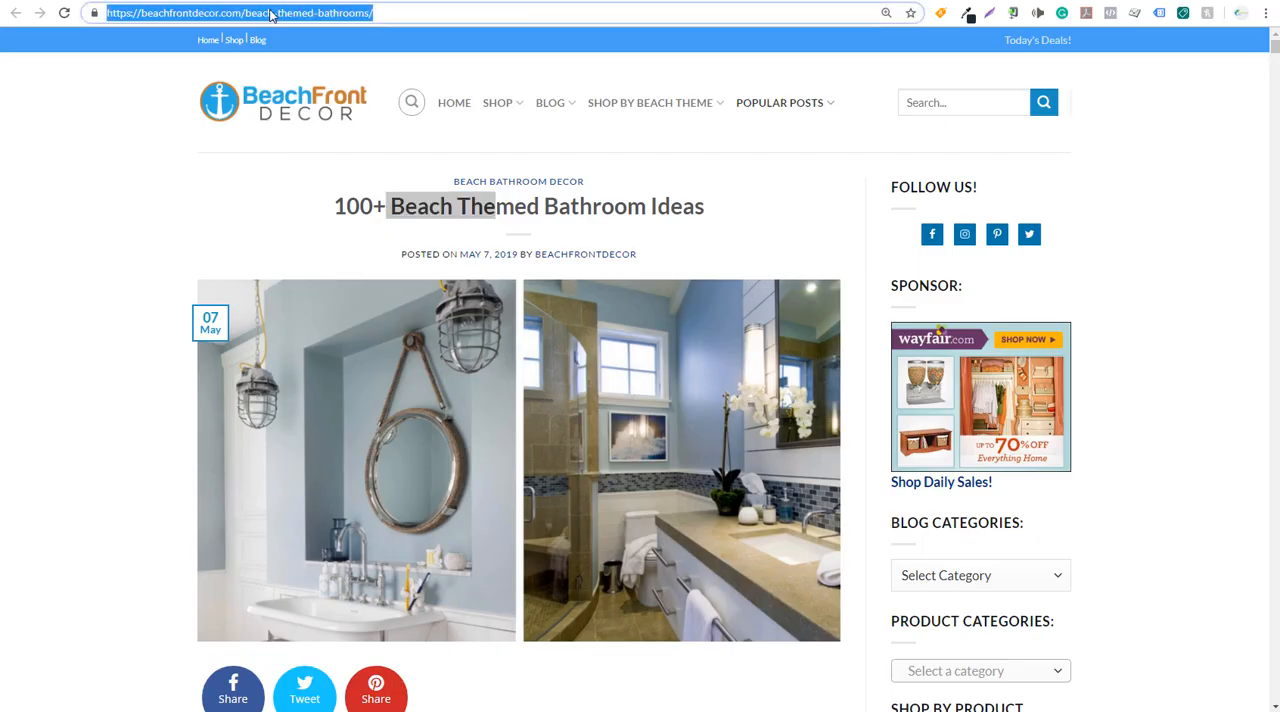
click(291, 18)
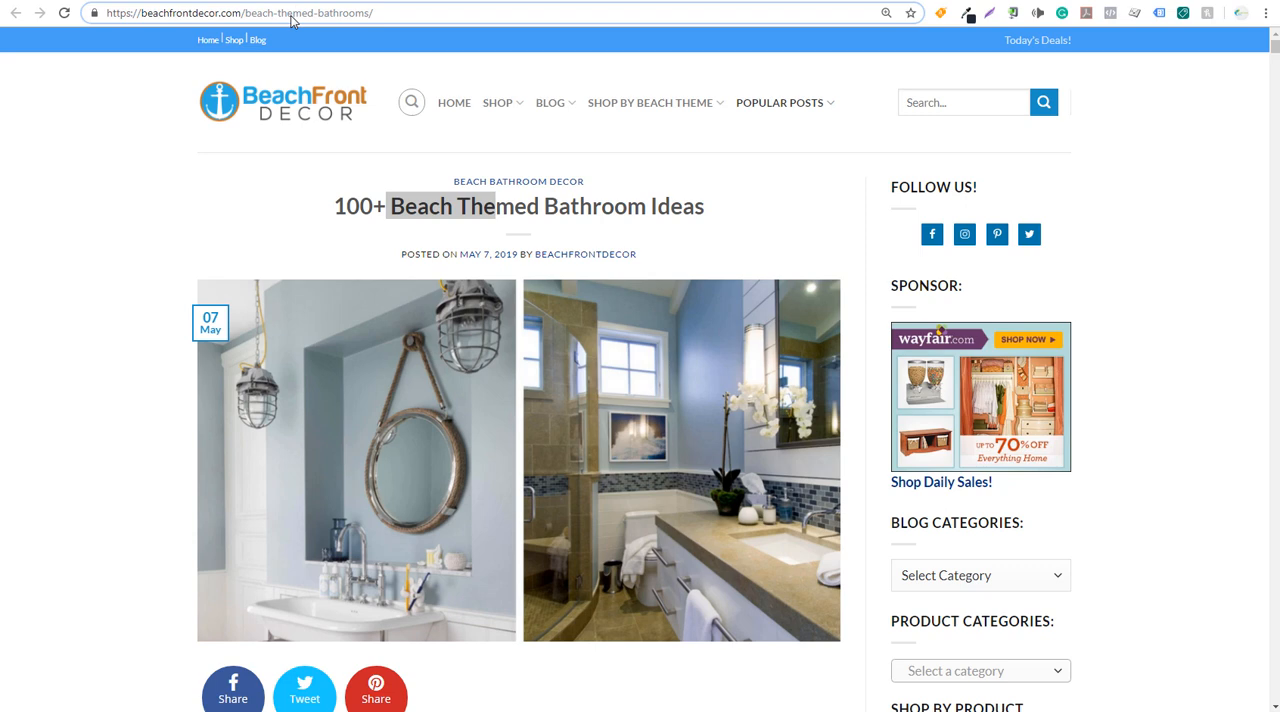
click(403, 200)
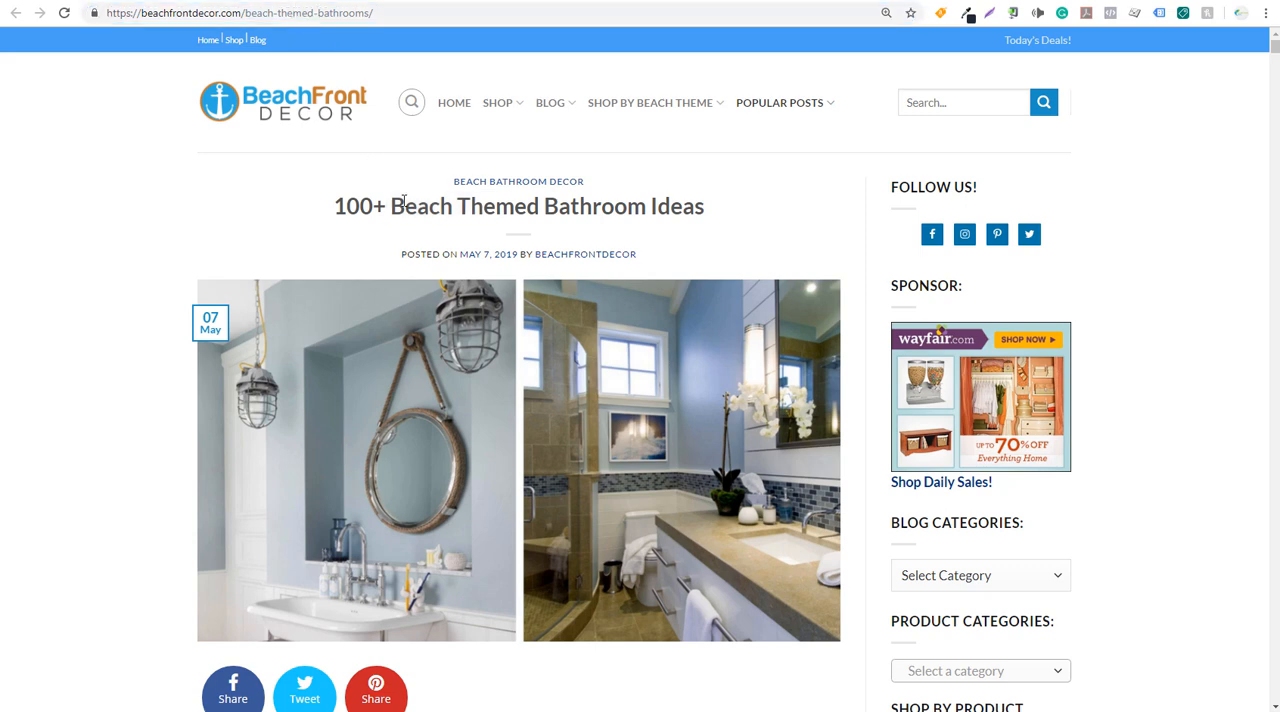
click(290, 1)
click(502, 303)
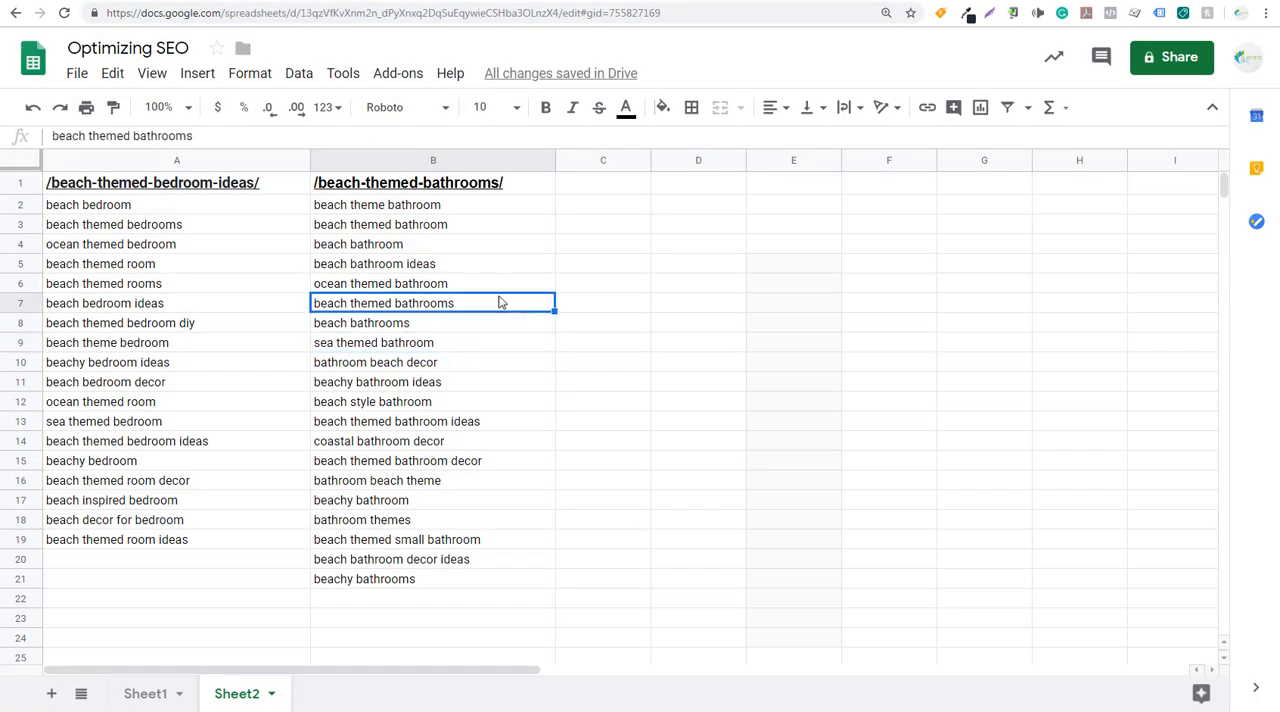
- Review the bathroom queries in B2:B21 against the bathroom article's introduction, section heading and image captions
drag(381, 204, 405, 322)
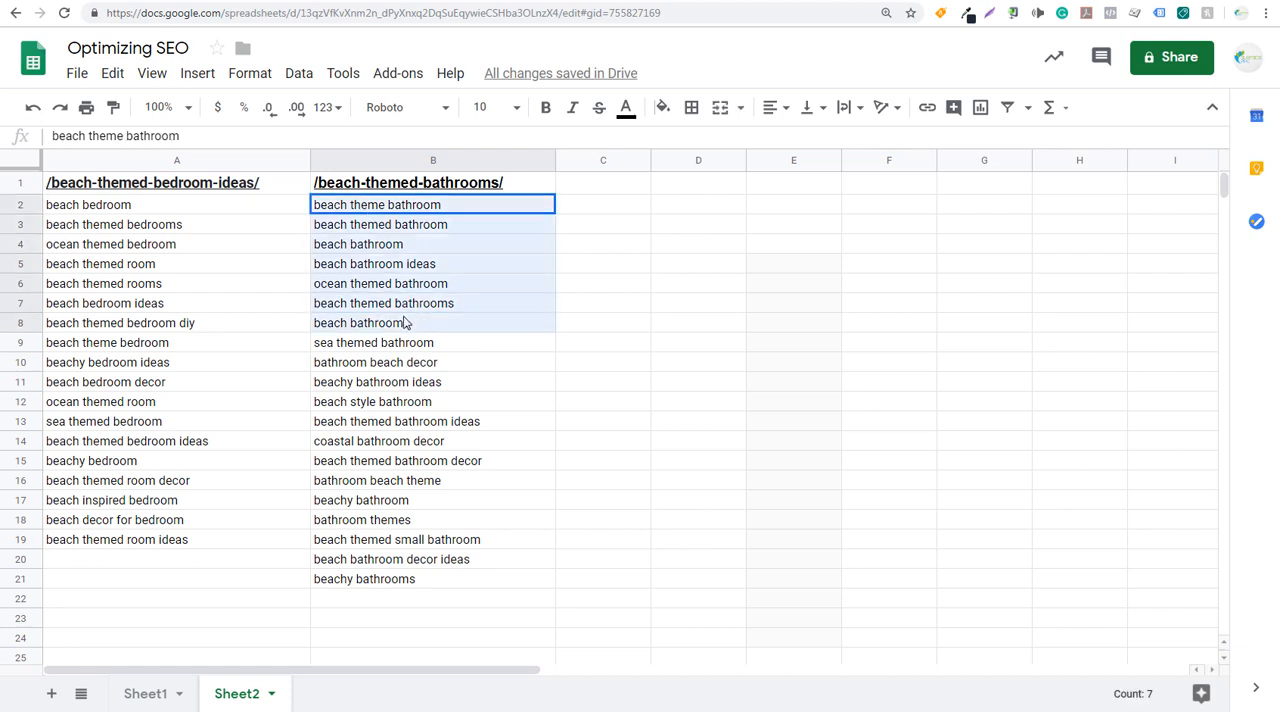
click(409, 403)
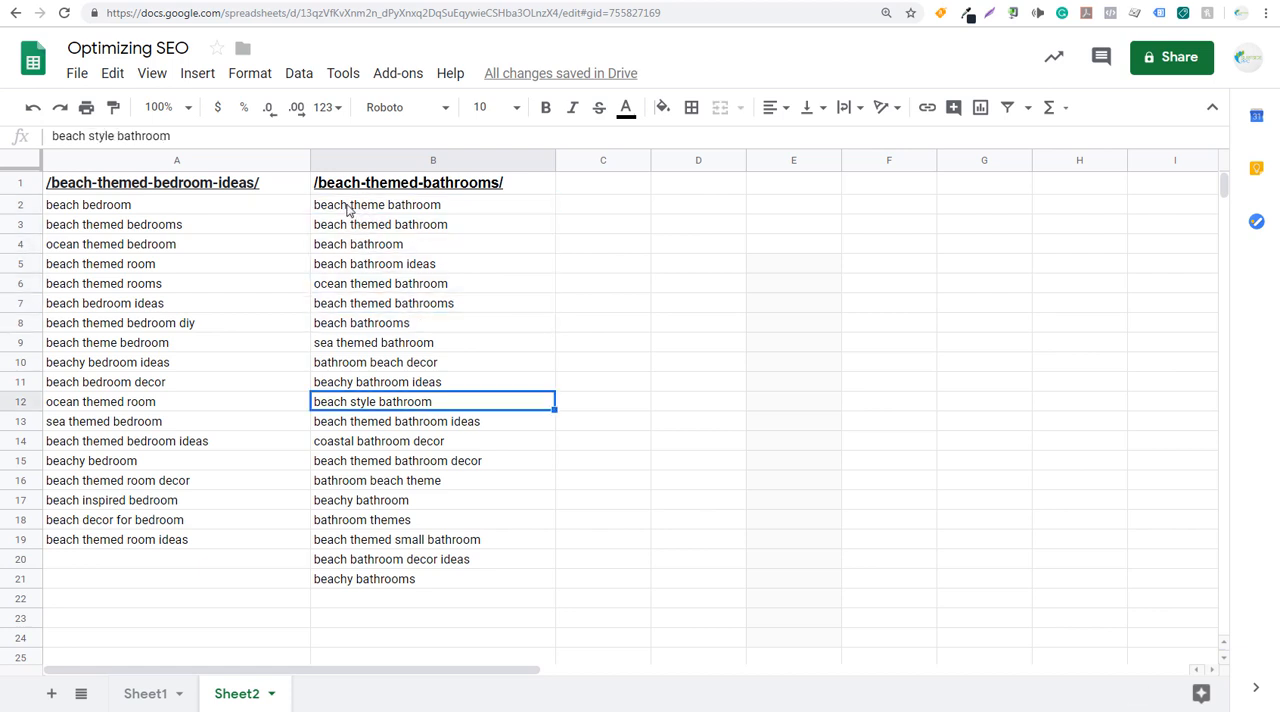
click(410, 210)
click(470, 230)
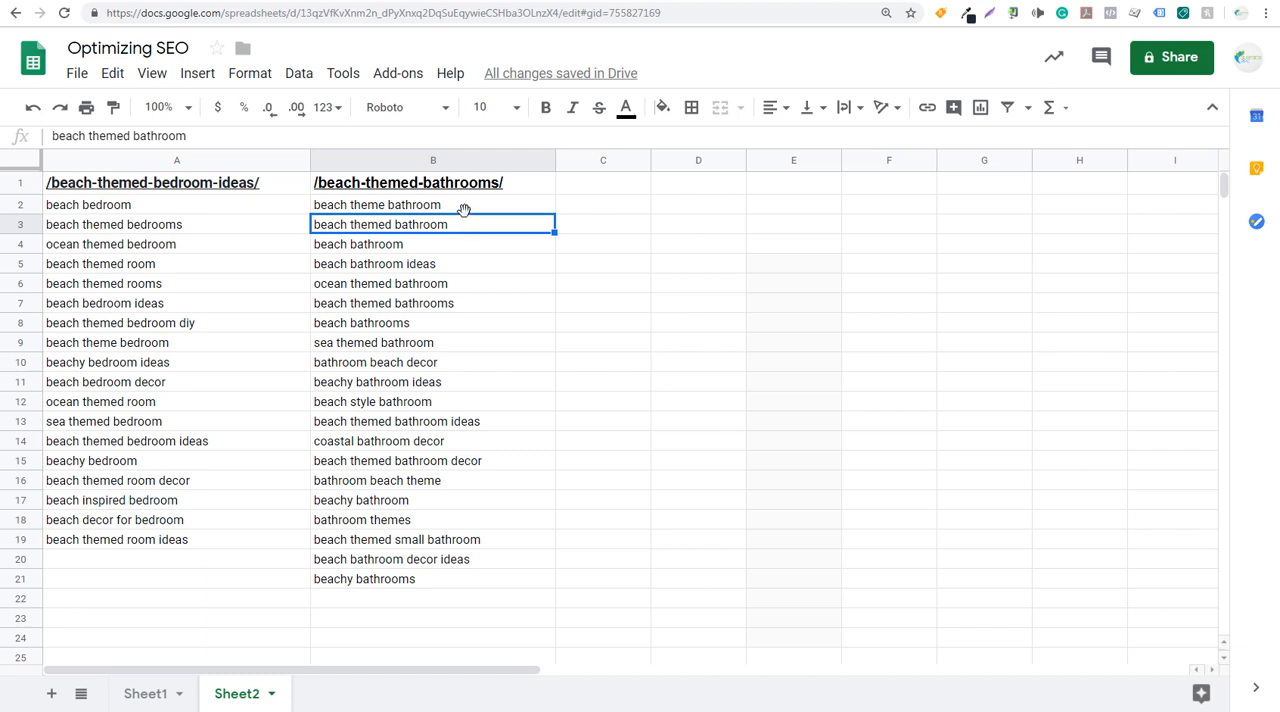
drag(465, 212, 474, 586)
click(474, 583)
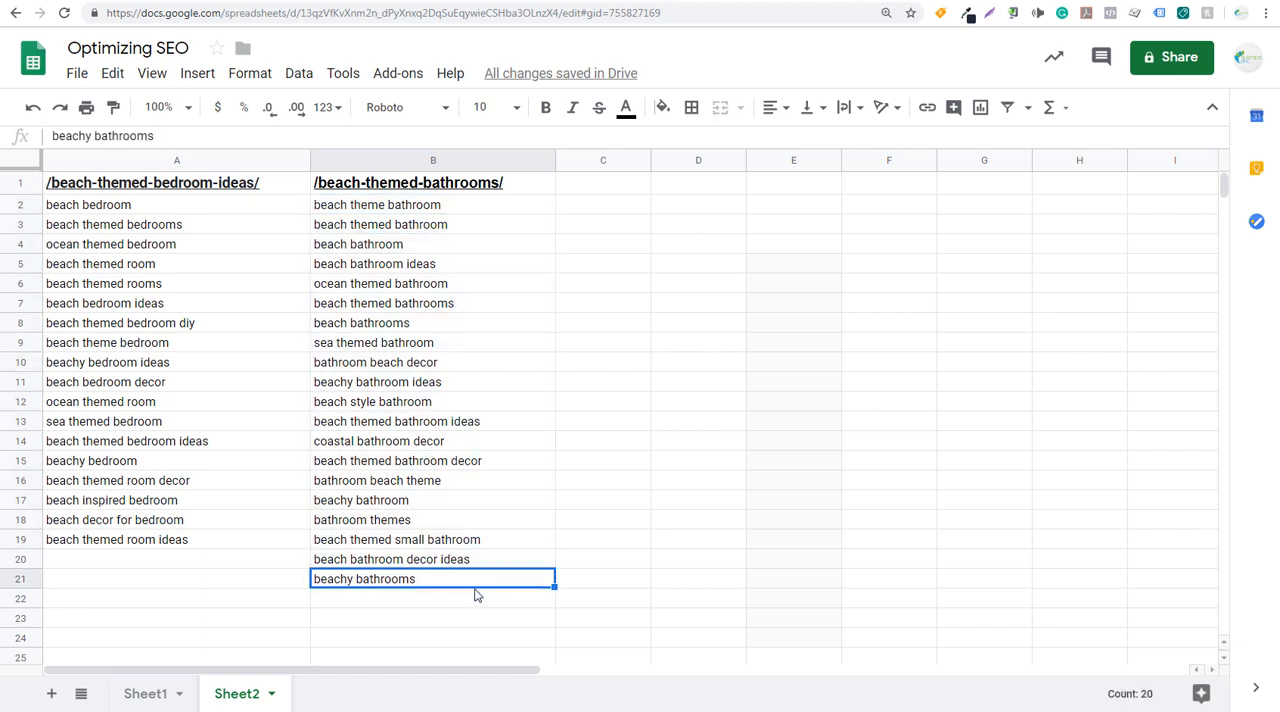
click(327, 1)
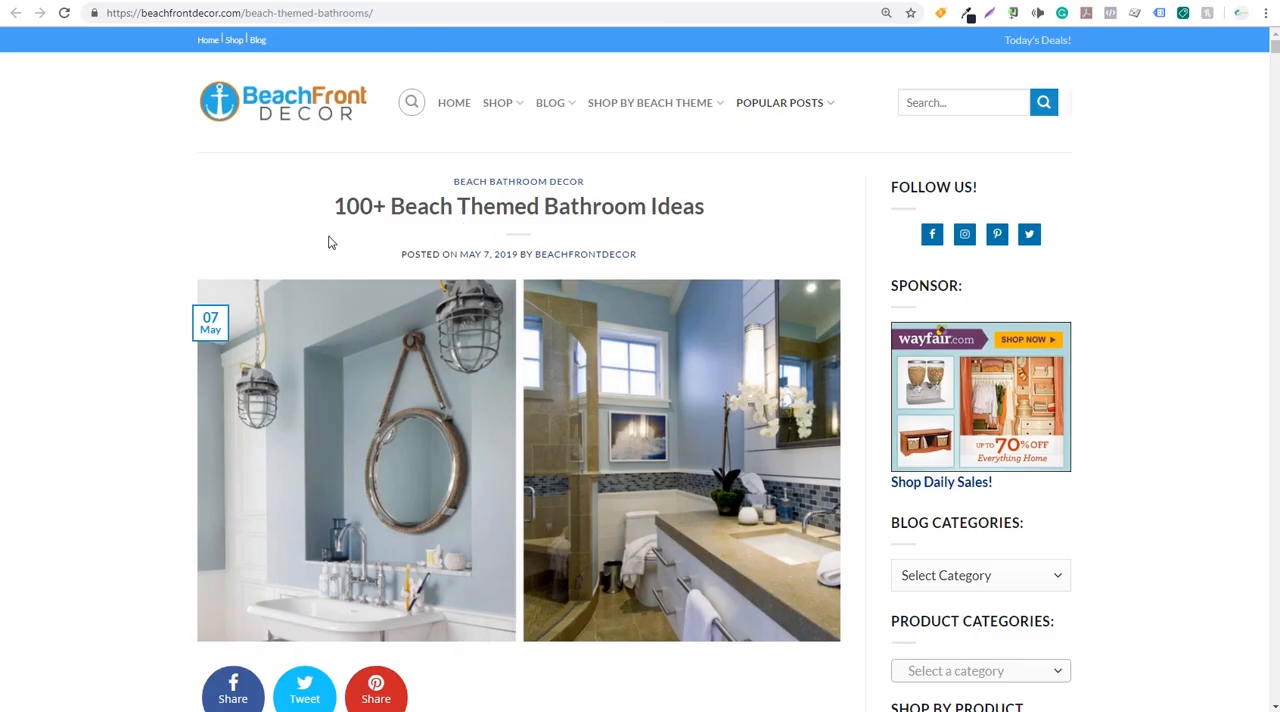
scroll(123, 258, down, 10)
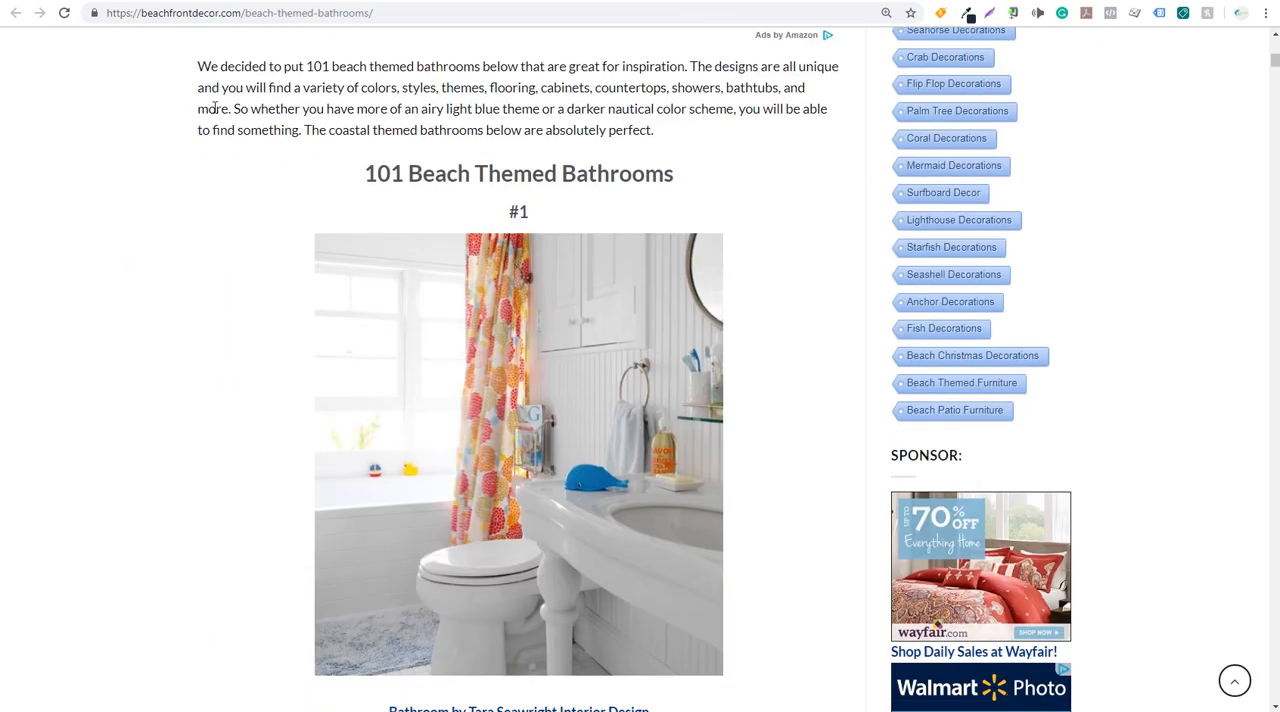
drag(240, 62, 532, 86)
click(532, 86)
scroll(326, 197, down, 6)
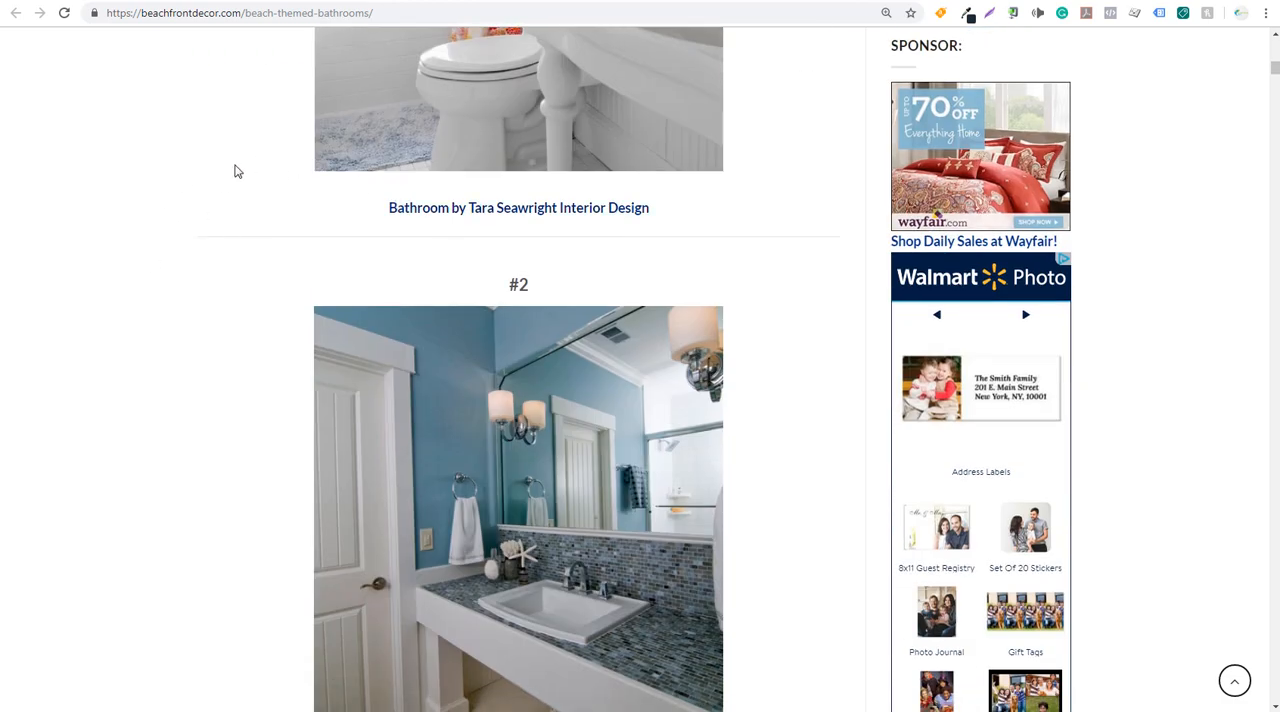
key(ctrl+Tab)
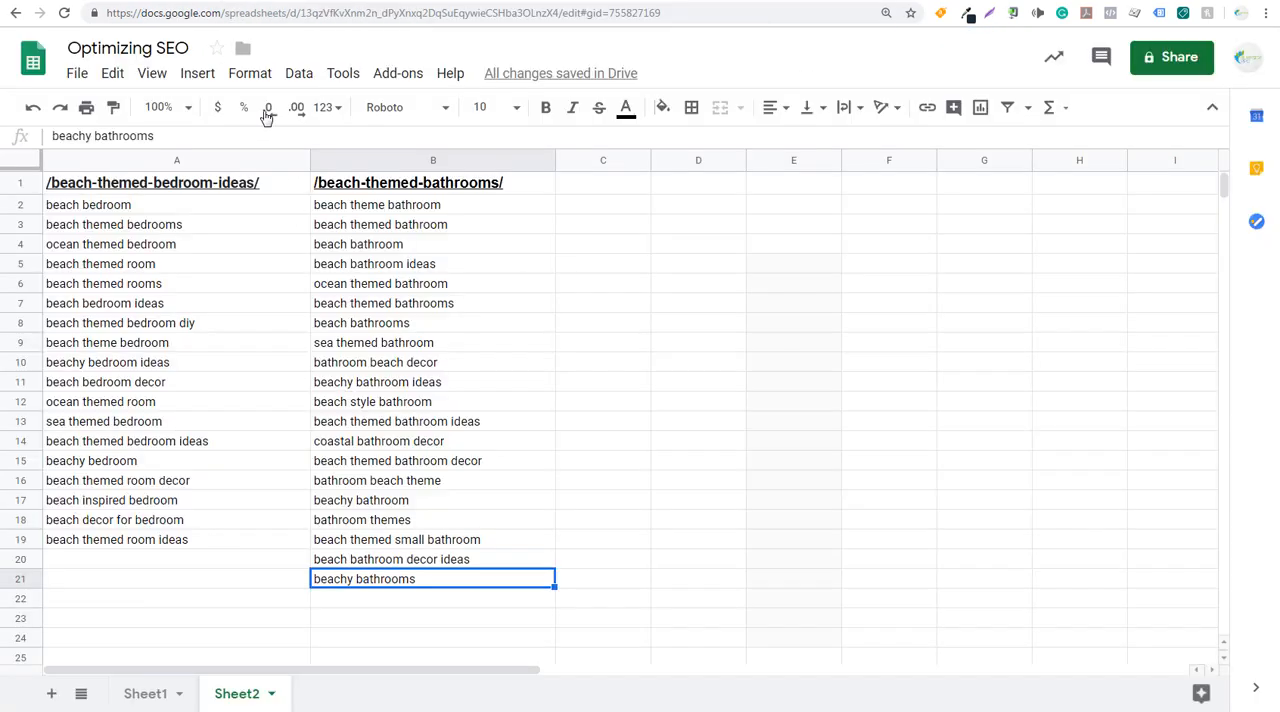
click(372, 346)
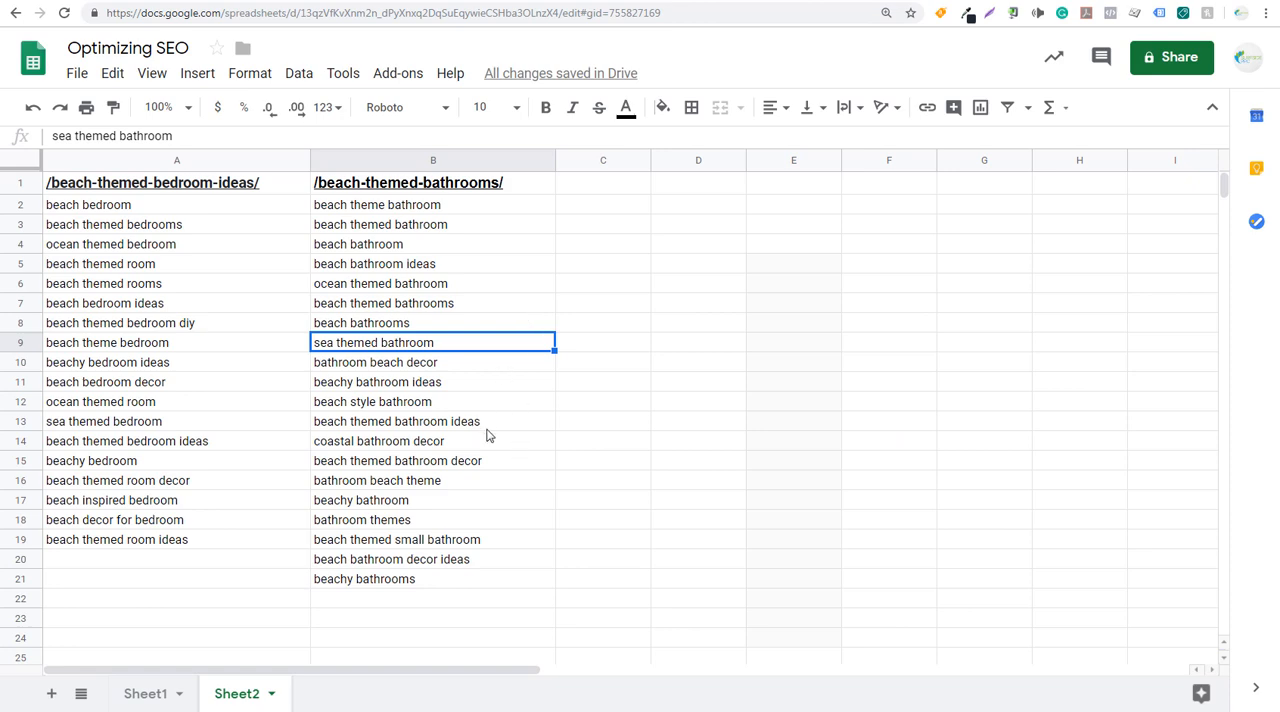
- Switch to Google Analytics, return to the full Landing Pages list and show 50 rows
click(346, 1)
click(146, 3)
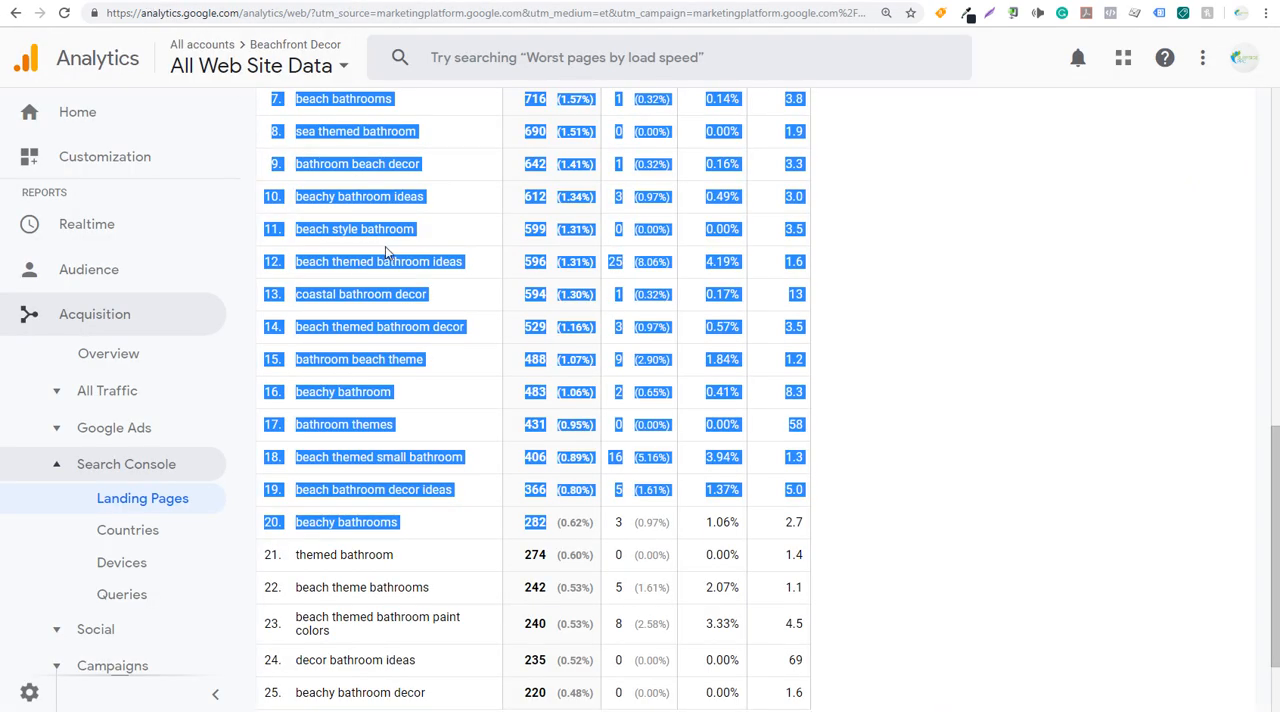
click(401, 289)
scroll(420, 300, up, 9)
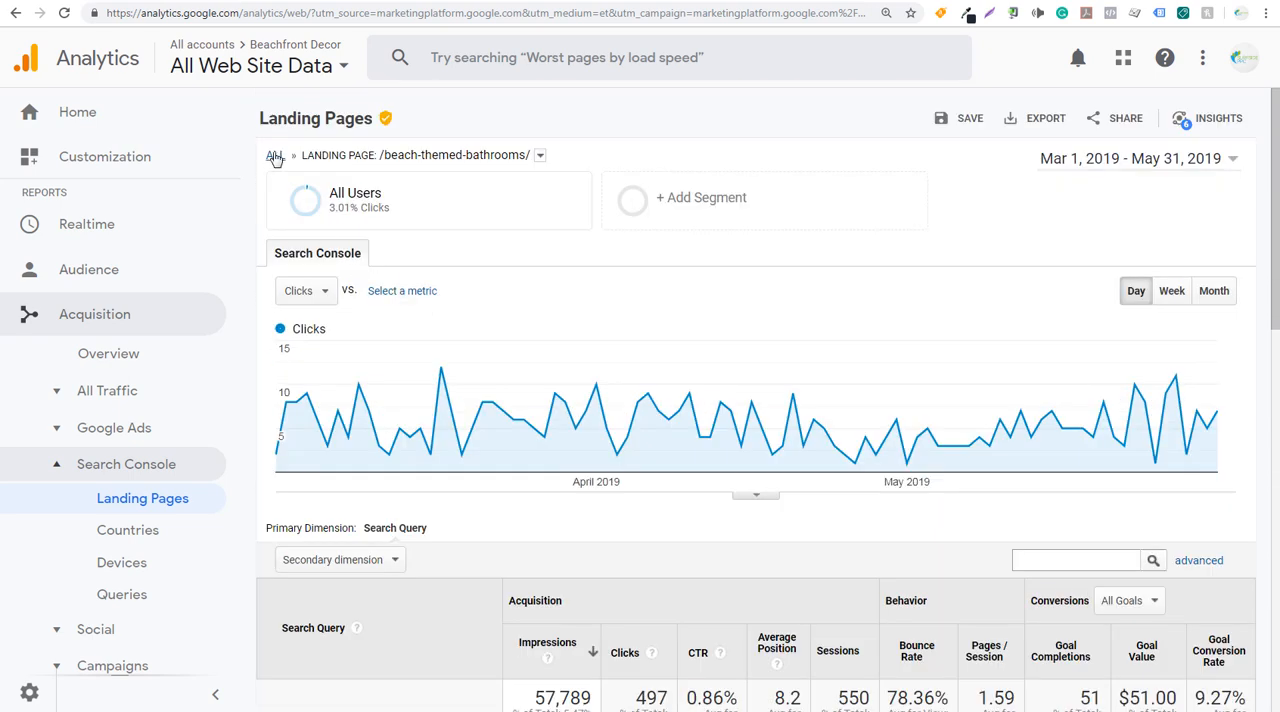
click(274, 157)
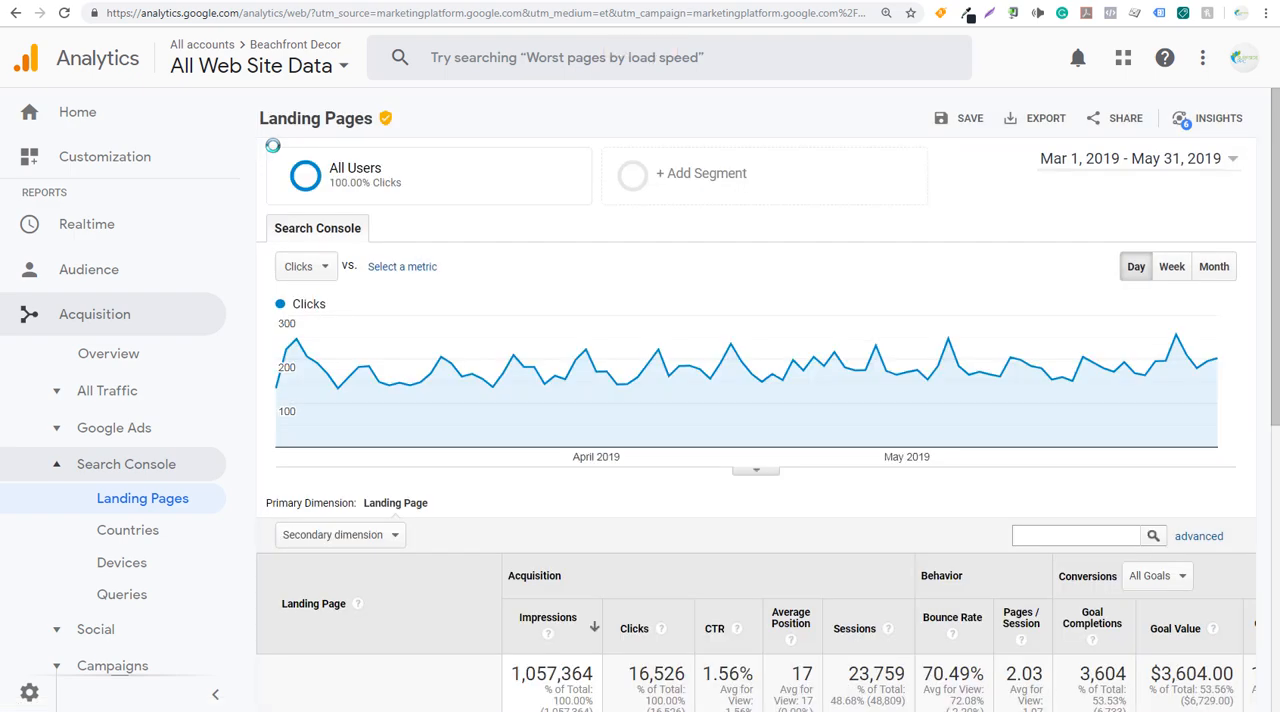
scroll(380, 378, down, 1)
scroll(380, 378, down, 5)
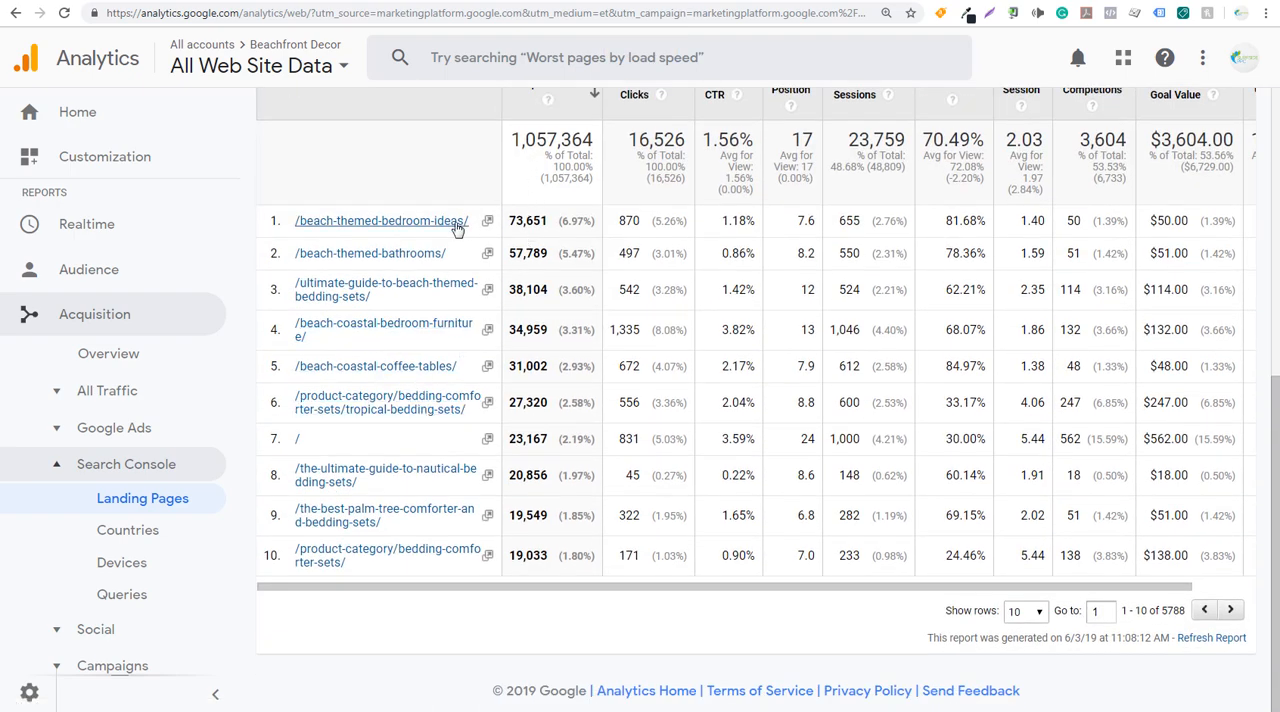
click(1025, 611)
click(1034, 662)
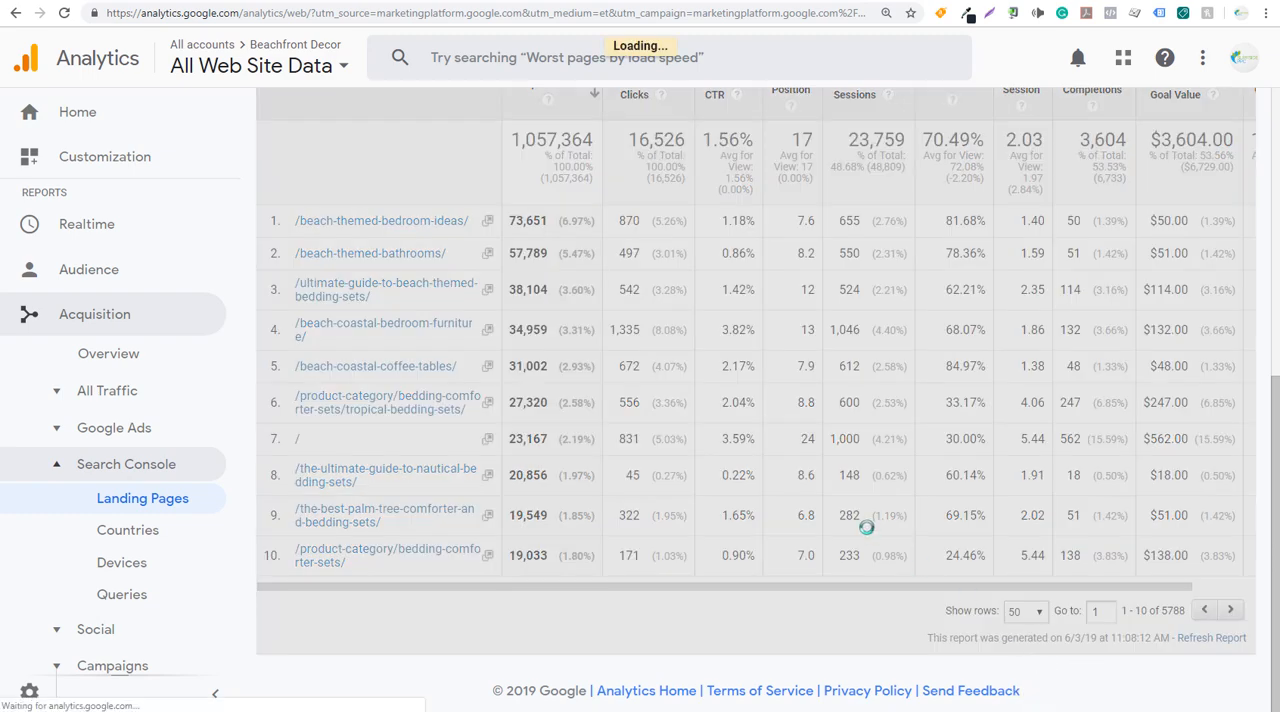
- Copy the landing page path /beach-nautical-crib-bedding/ and open that page's search queries
scroll(778, 523, down, 3)
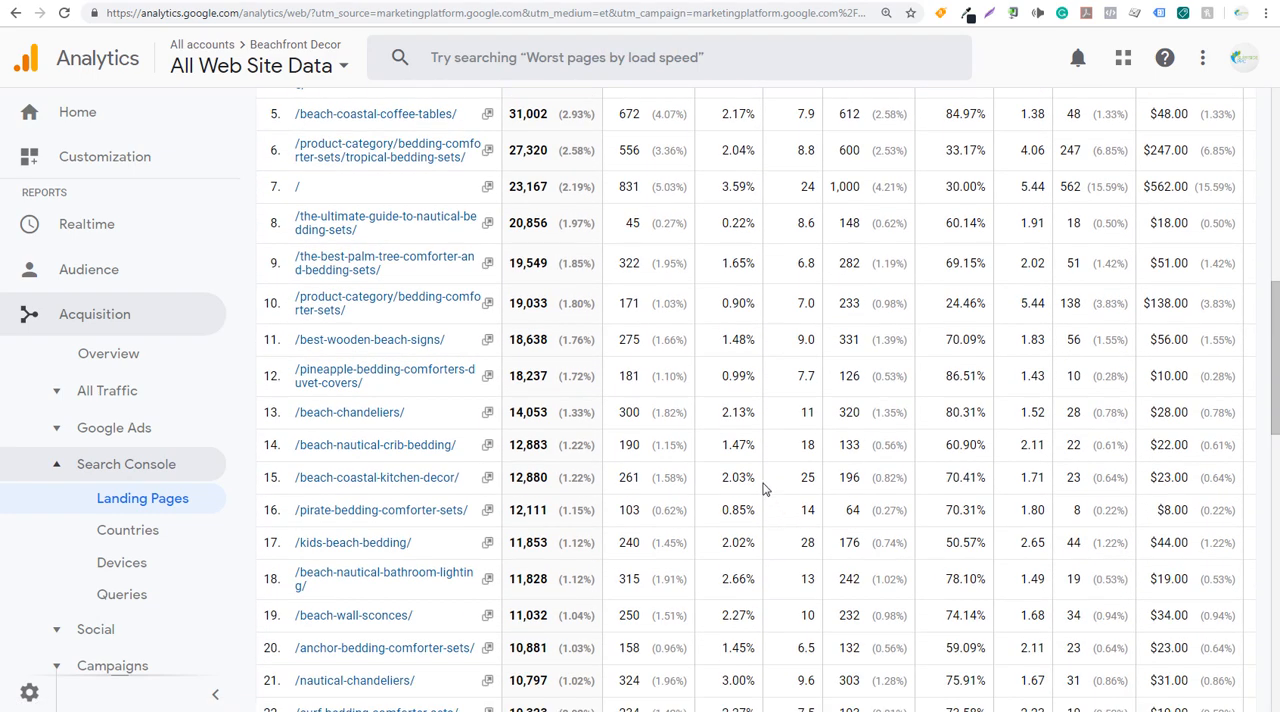
scroll(762, 488, down, 2)
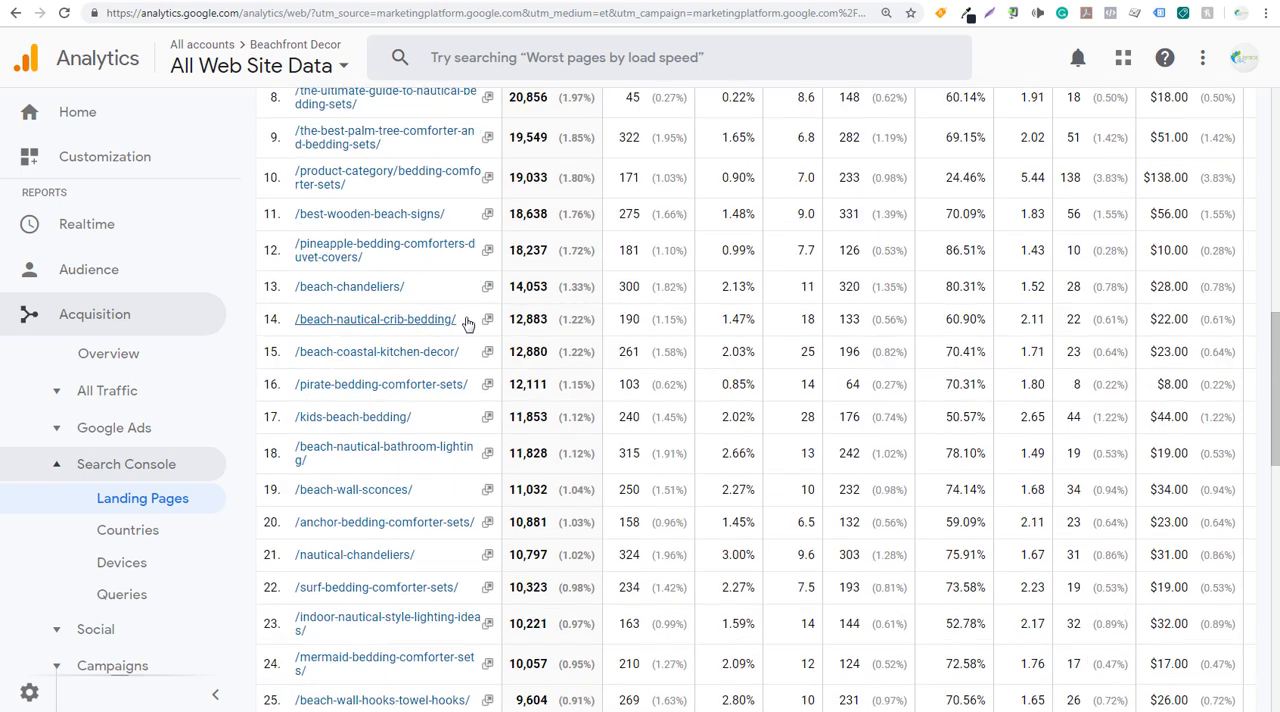
drag(460, 321, 298, 326)
key(ctrl+c)
click(341, 322)
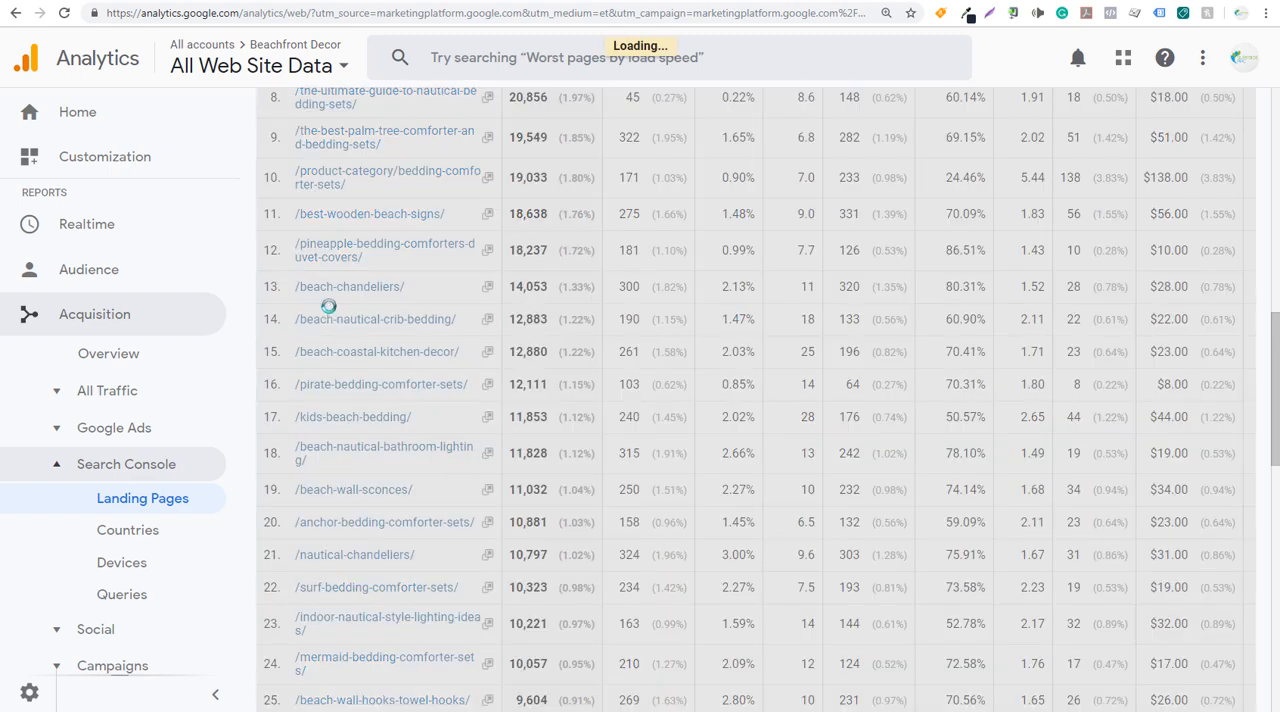
- Paste /beach-nautical-crib-bedding/ as values only into C1 of Sheet2 and widen column C to fit it
click(245, 1)
click(600, 184)
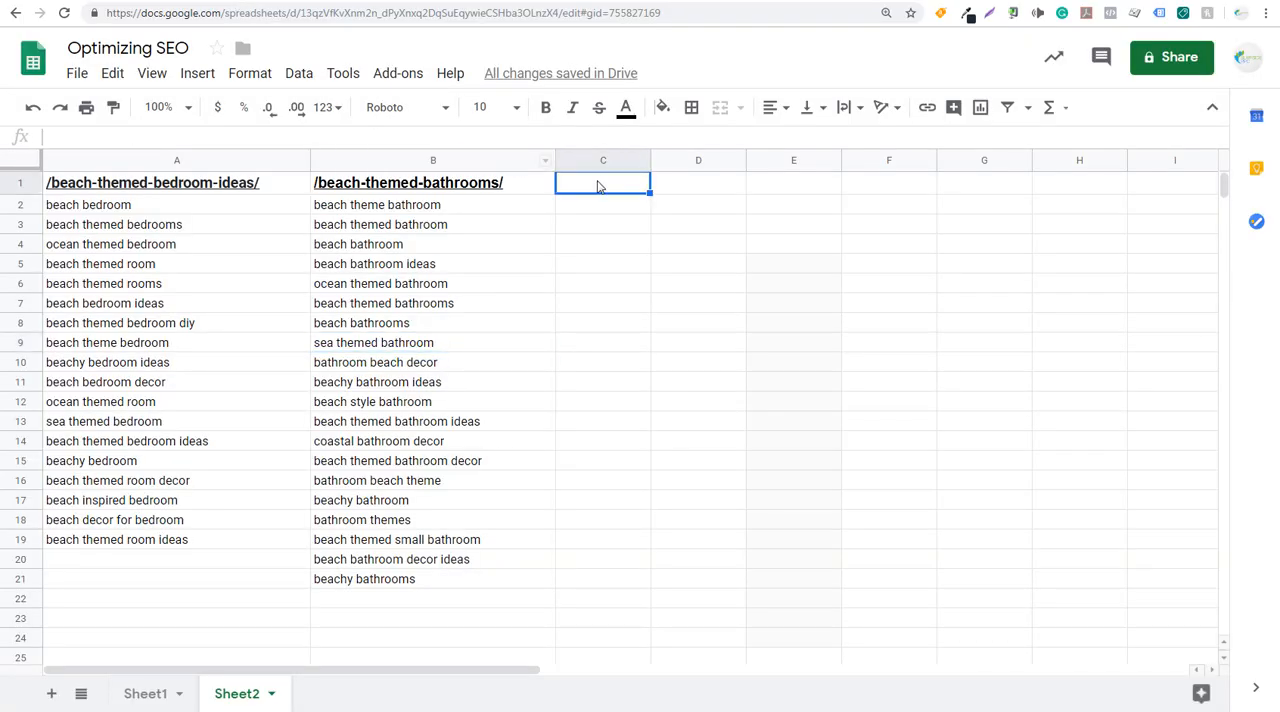
key(ctrl+v)
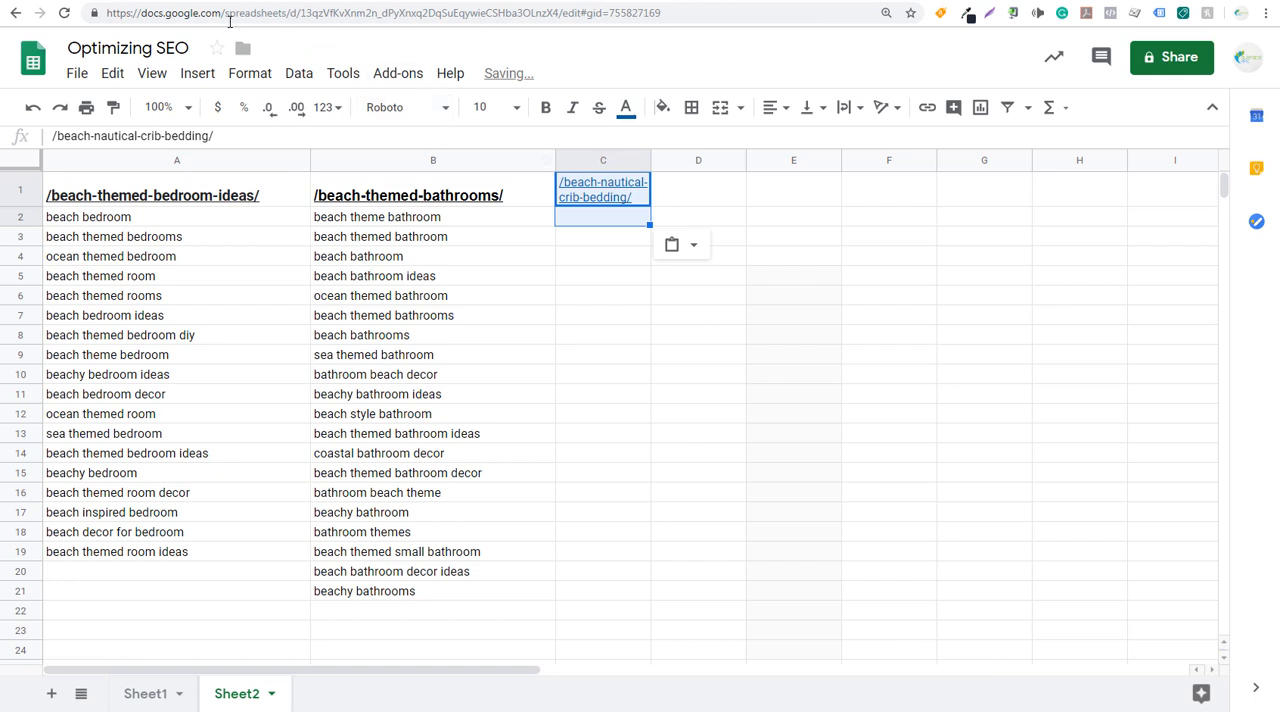
click(688, 246)
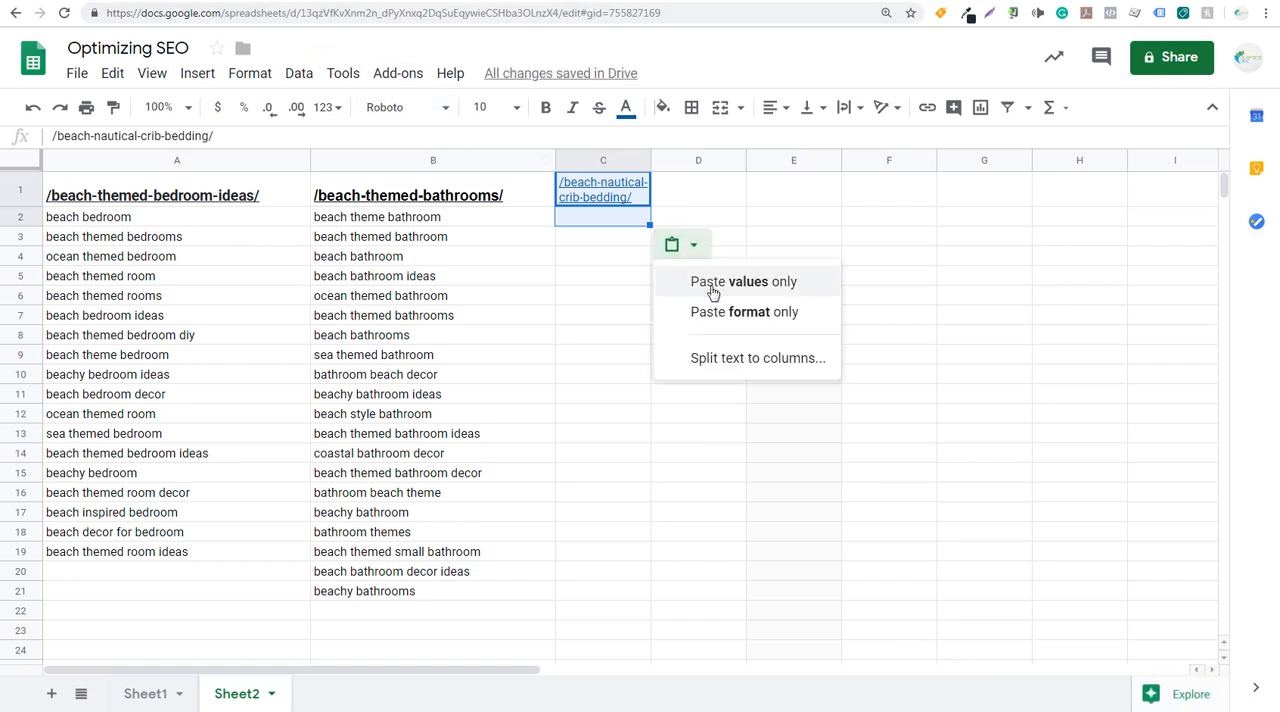
click(712, 290)
drag(651, 160, 779, 165)
- Switch to Google Analytics and show 50 rows of search queries for the crib bedding page
click(150, 1)
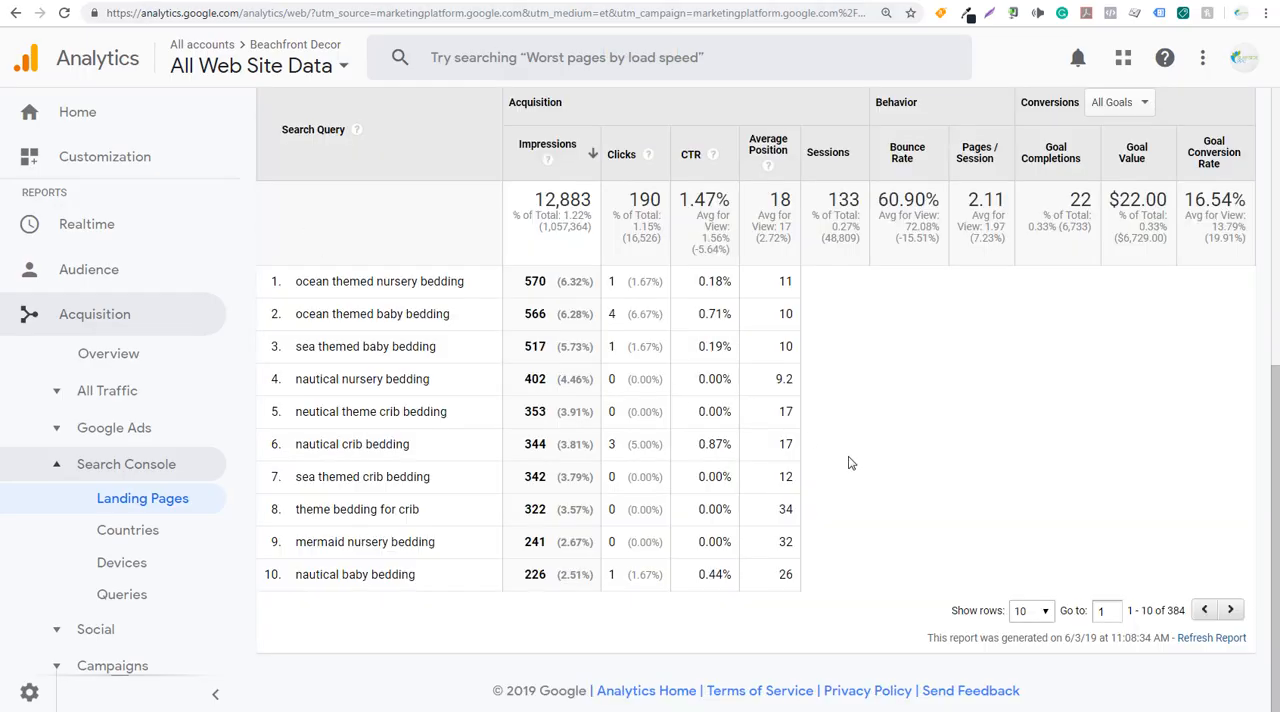
click(1030, 610)
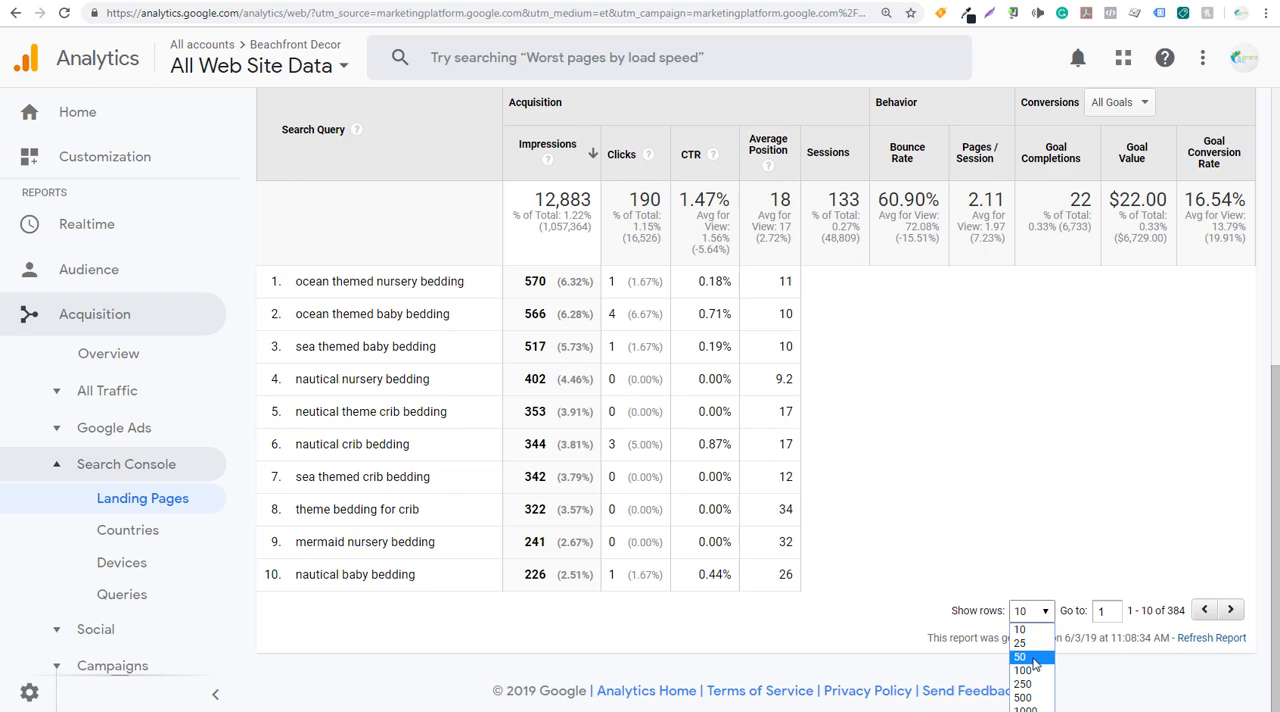
click(1018, 648)
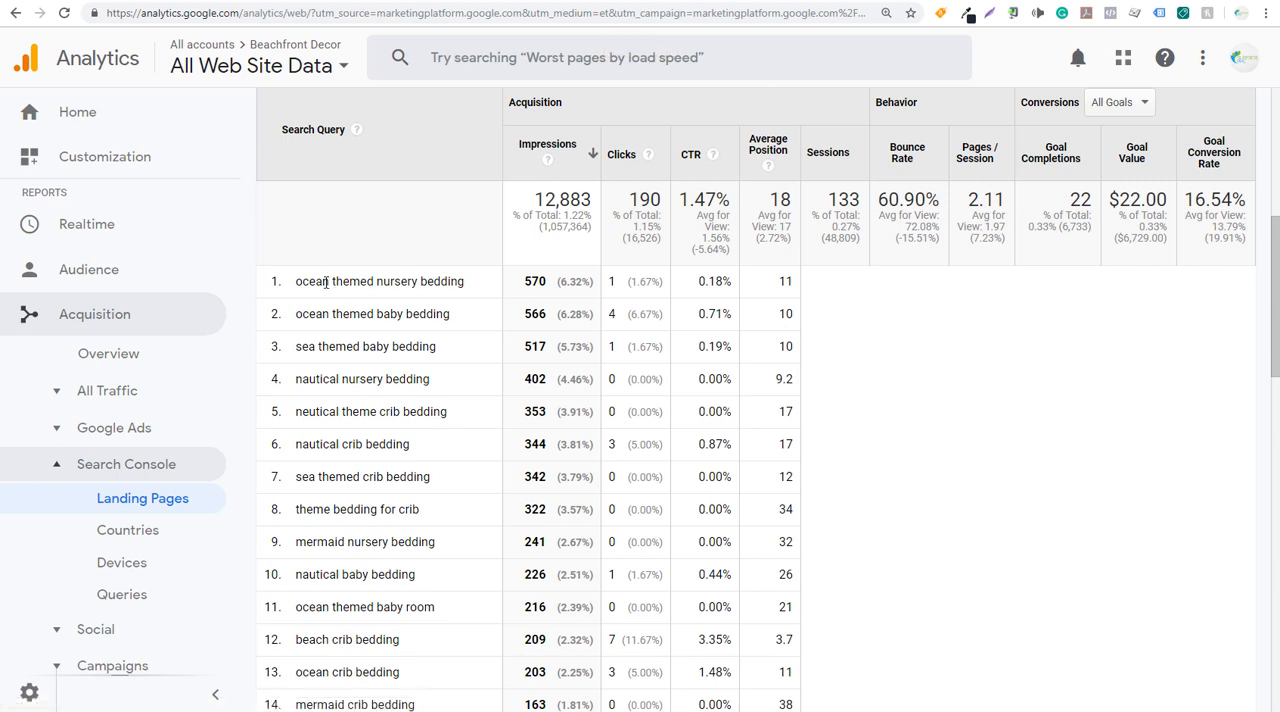
- Copy the crib bedding query rows from "ocean themed nursery bedding" downward and paste them into Sheet2 starting at D5
drag(297, 281, 491, 582)
scroll(491, 349, down, 3)
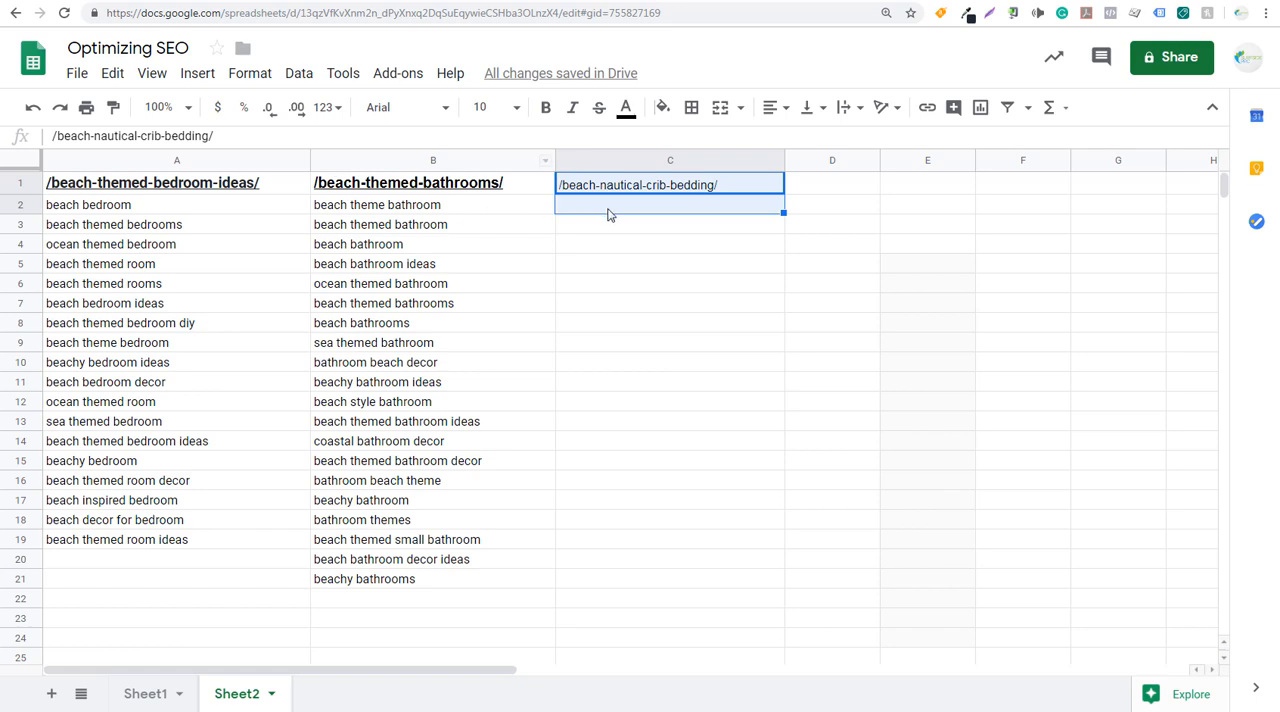
click(607, 213)
click(855, 270)
key(ctrl+v)
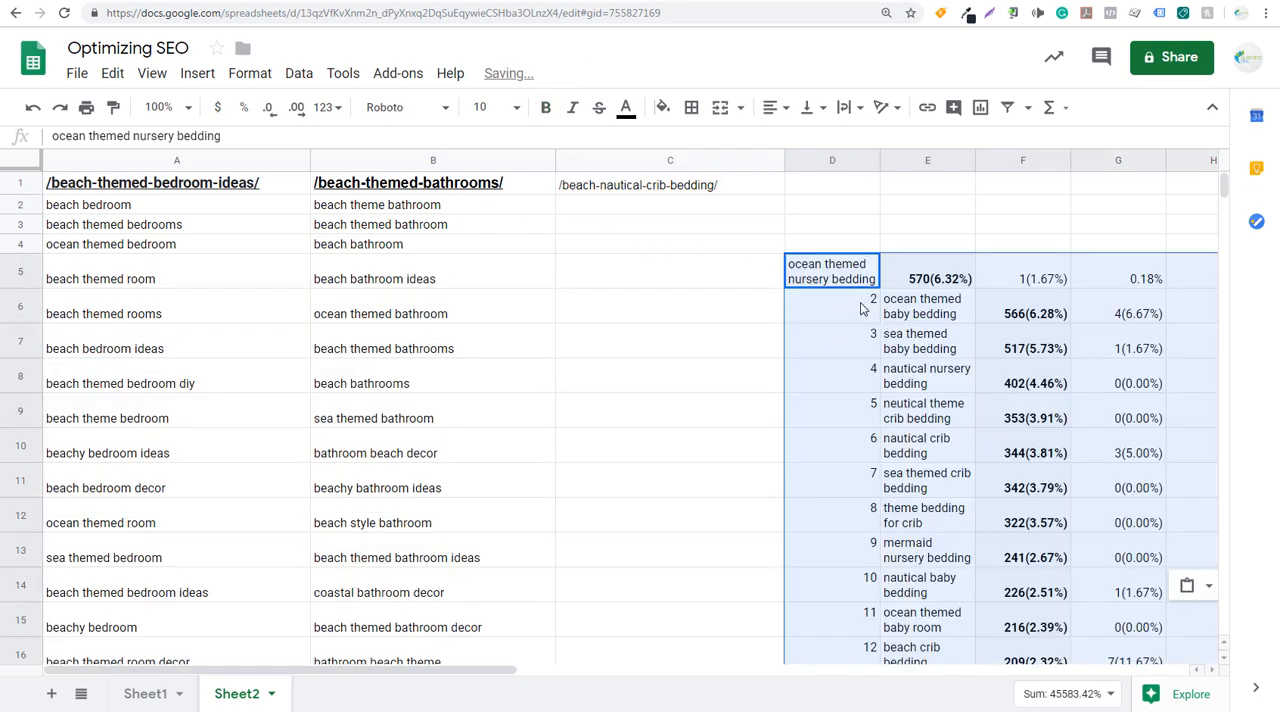
- Move the crib bedding query names into column C, from "ocean themed baby bedding" in C2 down to "nautical crib sheets"
click(863, 312)
drag(878, 313, 863, 631)
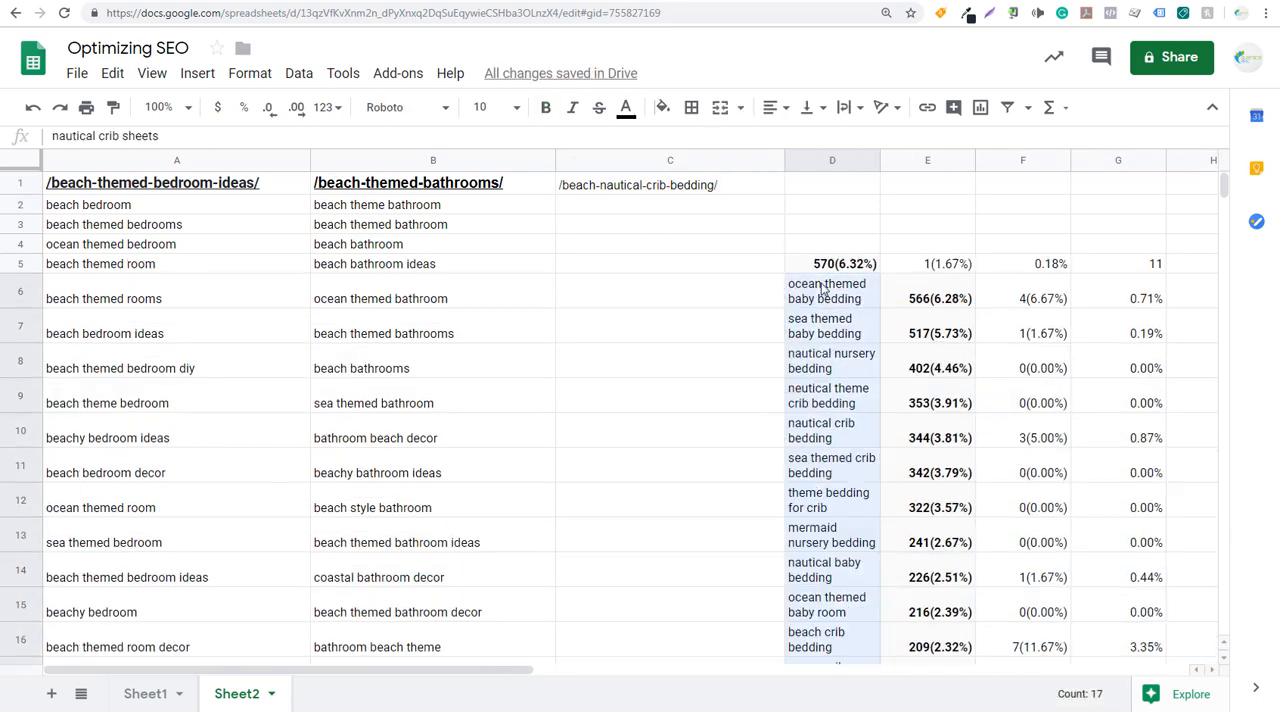
drag(826, 288, 640, 408)
click(672, 266)
click(643, 427)
click(586, 191)
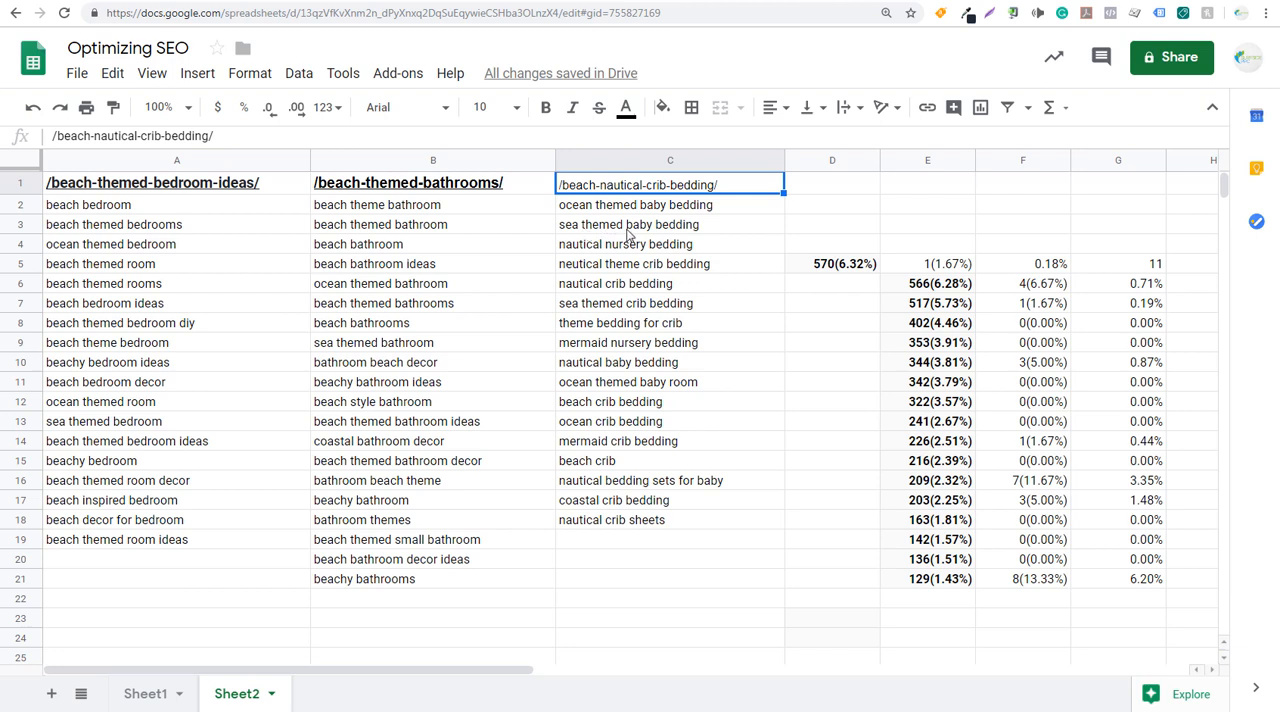
click(640, 226)
click(641, 209)
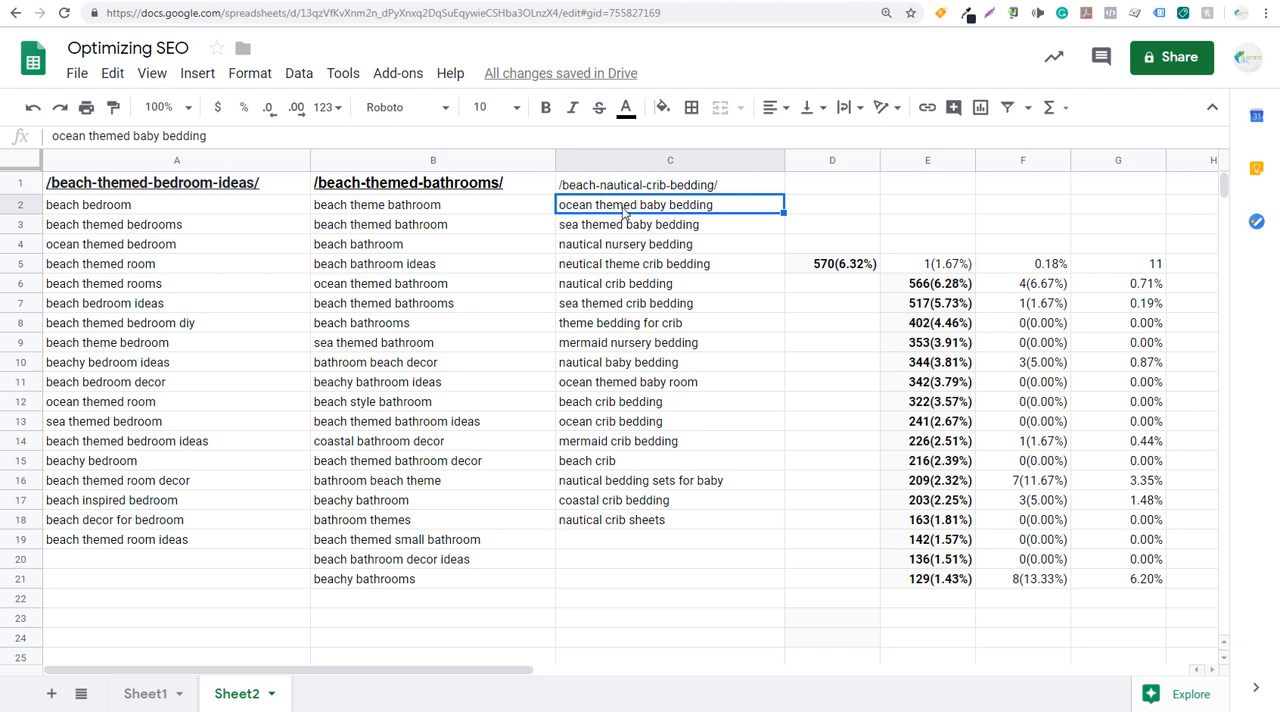
- Delete the leftover query metrics beside the crib bedding list, in rows 4 to 23 from column D onward
drag(830, 244, 1182, 619)
key(Delete)
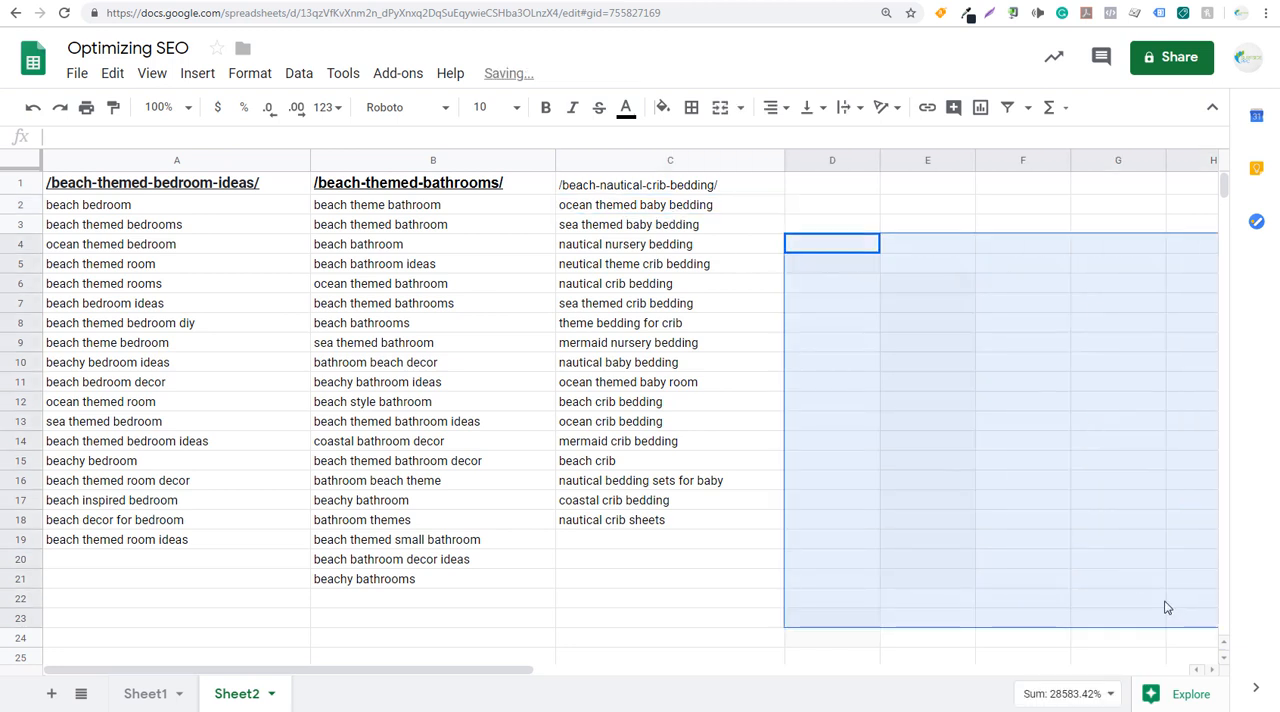
click(637, 186)
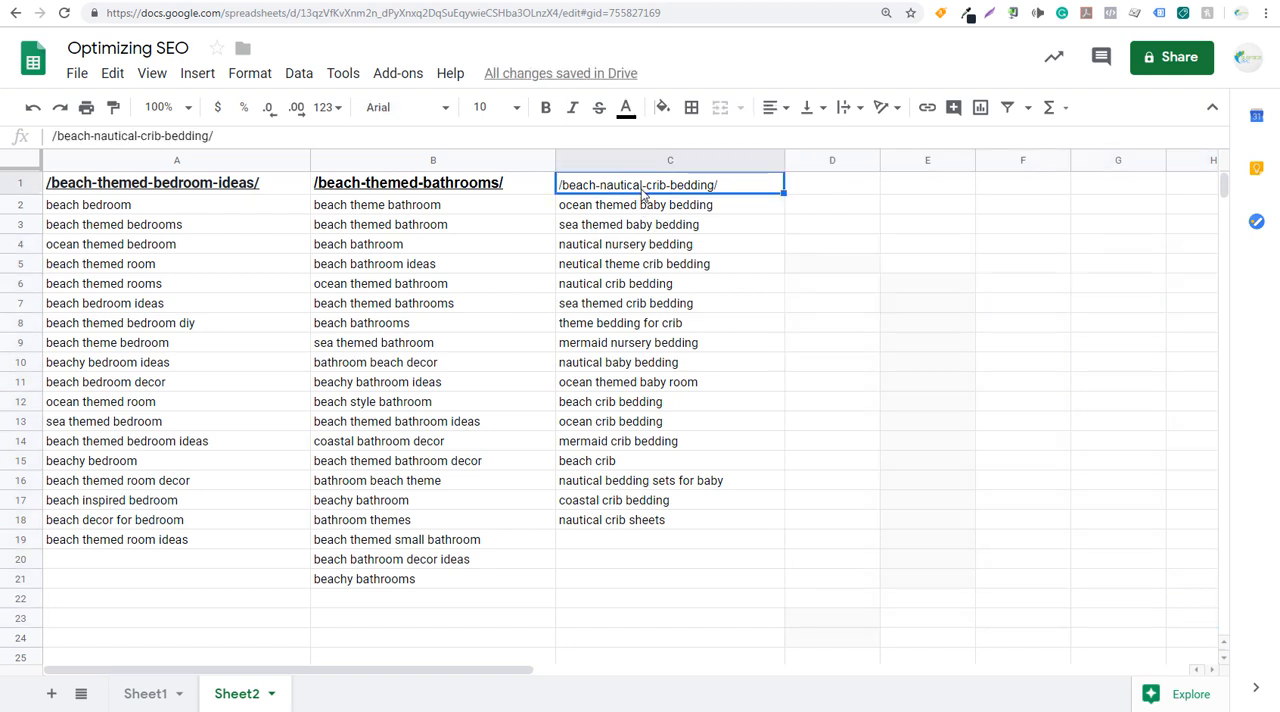
- Open the existing keyword entry in Google Ads Keyword Planner, and copy the crib bedding queries in C2:C11 of Sheet2
click(433, 3)
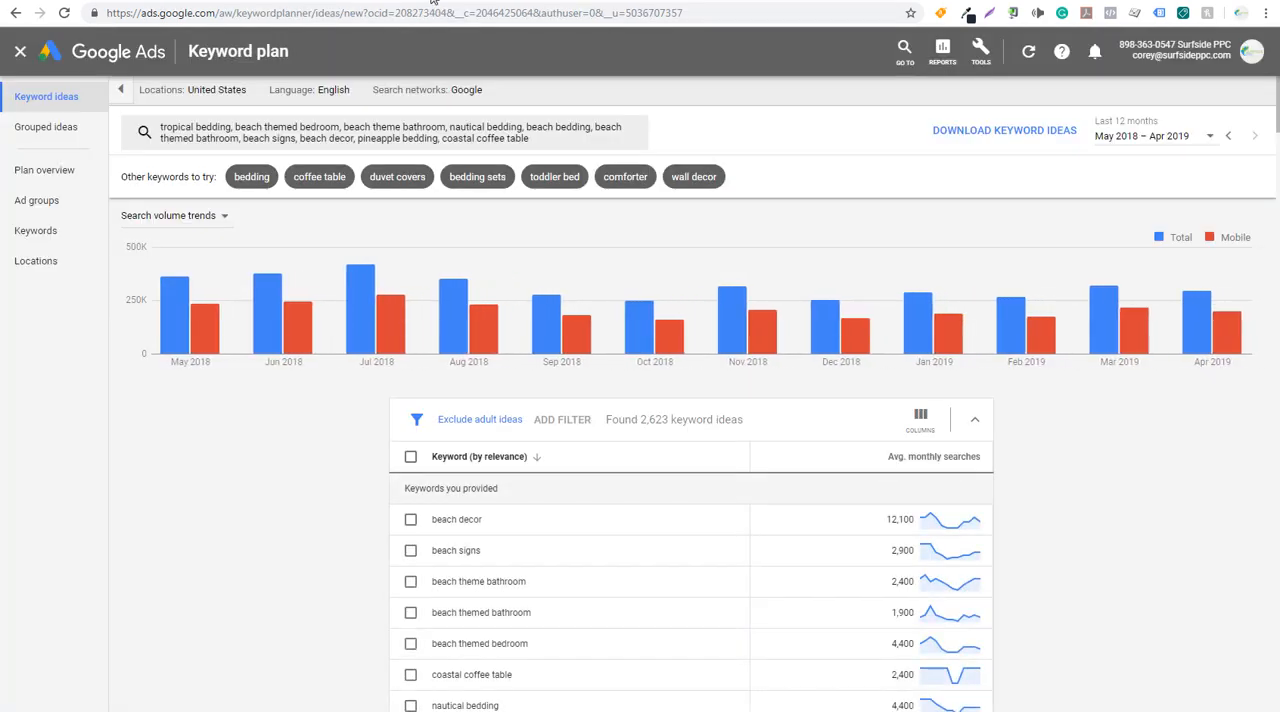
click(486, 145)
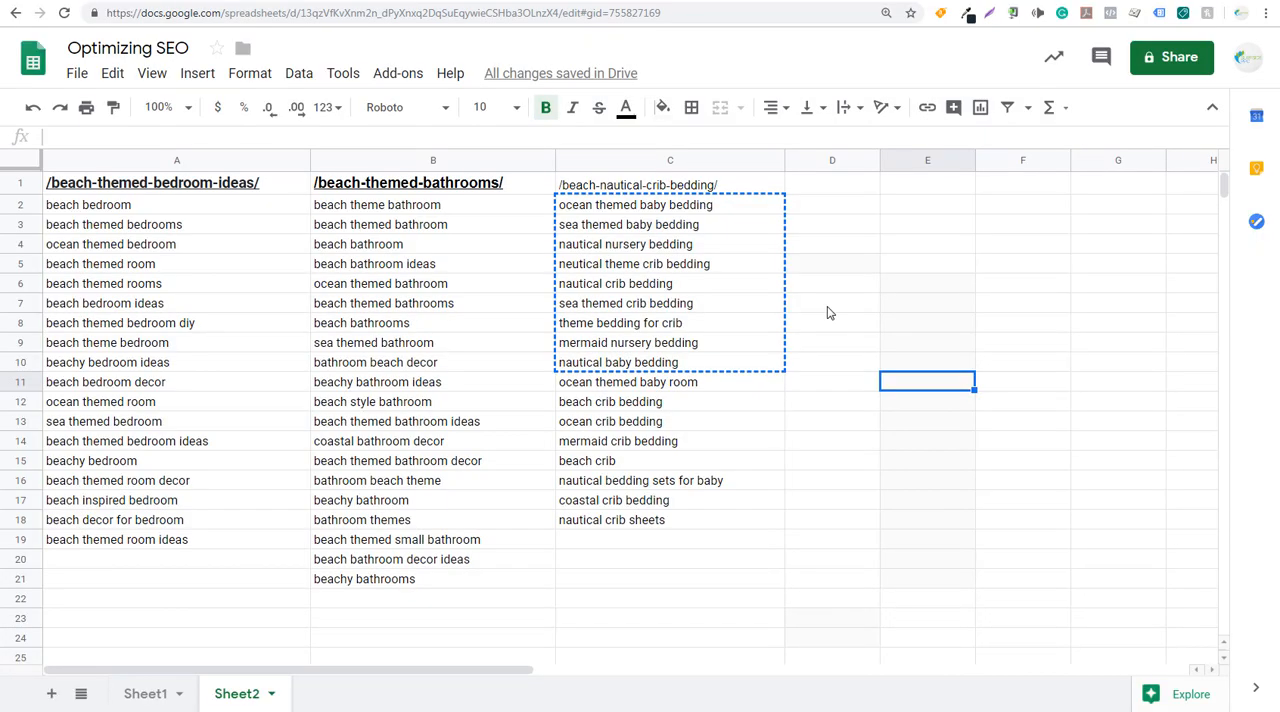
click(827, 307)
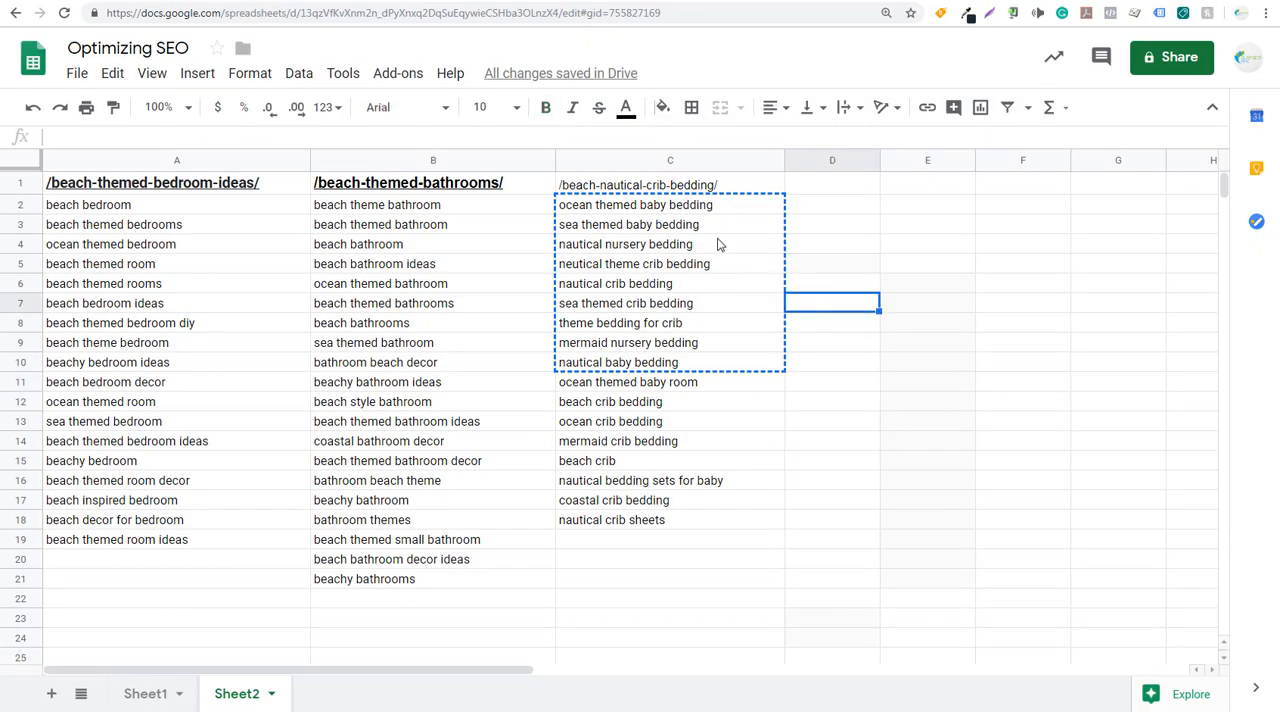
click(650, 186)
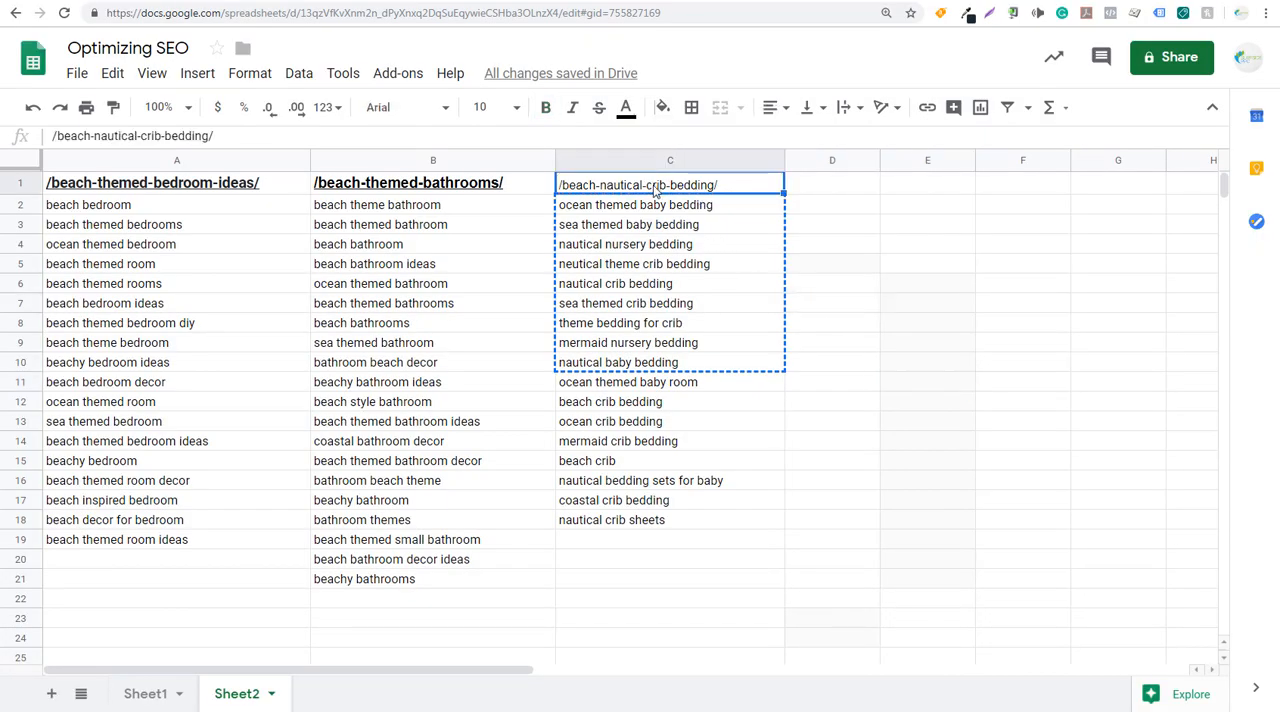
click(734, 222)
click(704, 212)
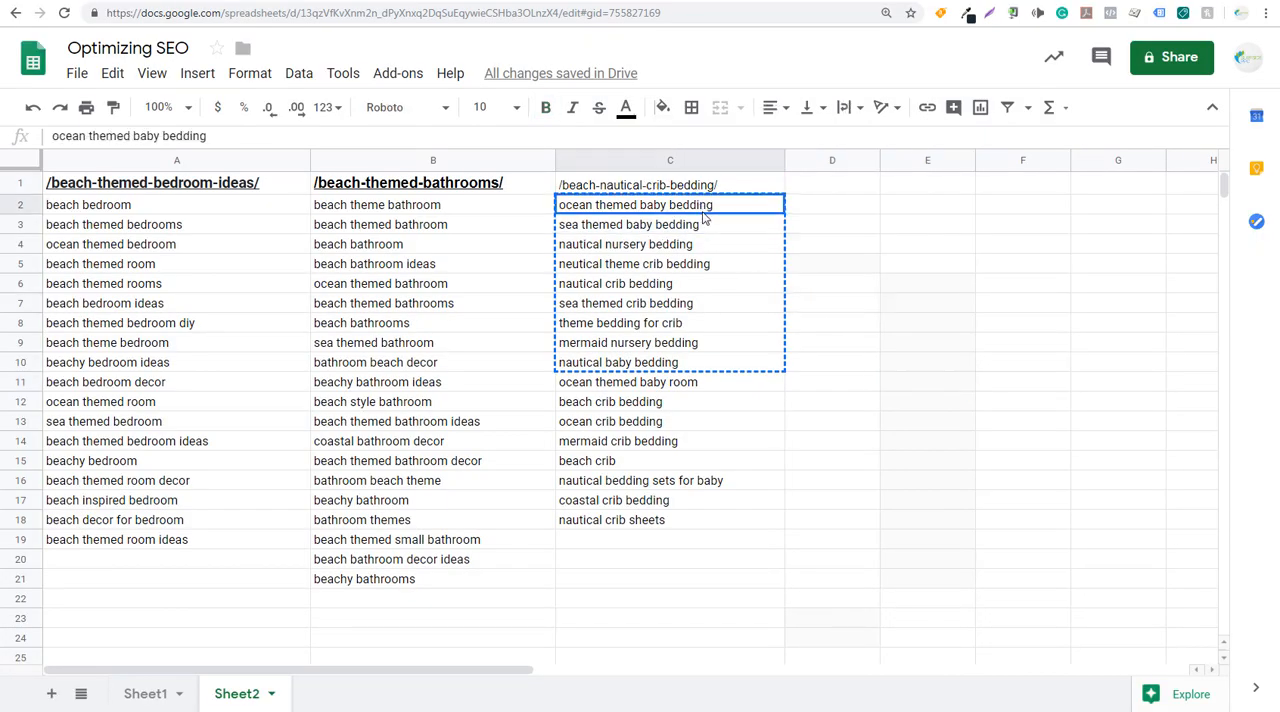
drag(703, 212, 707, 387)
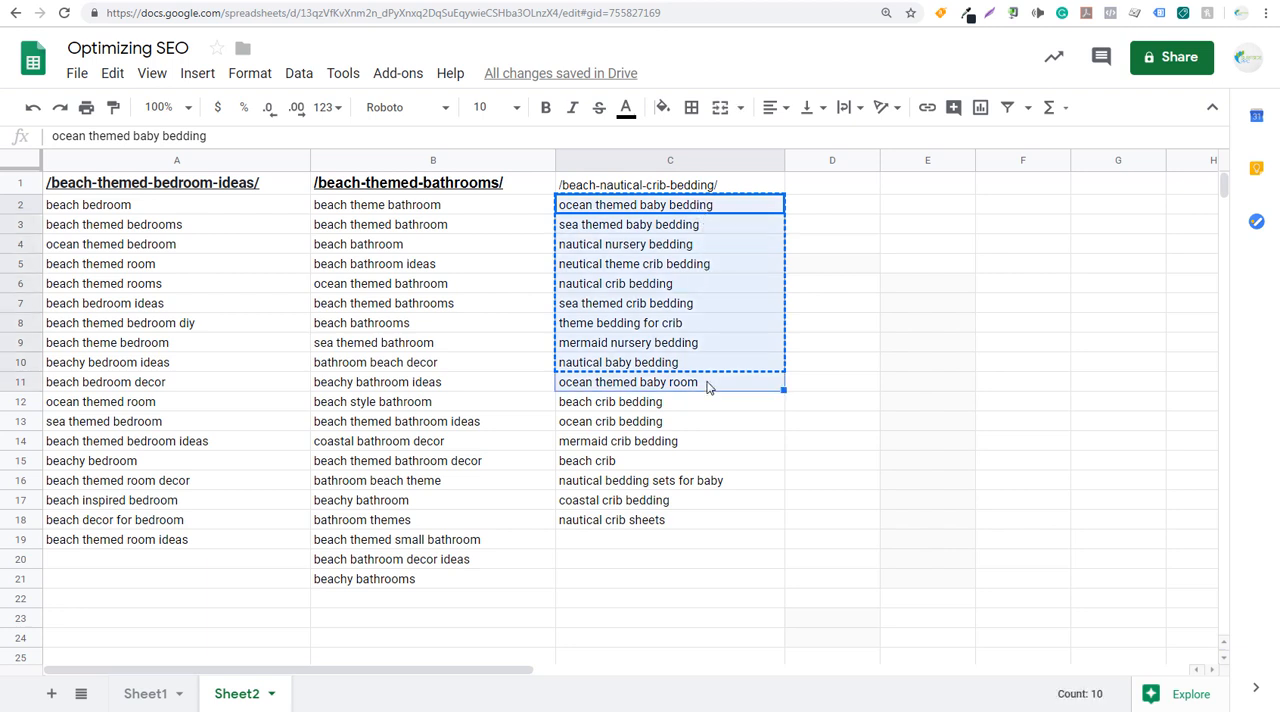
key(ctrl+c)
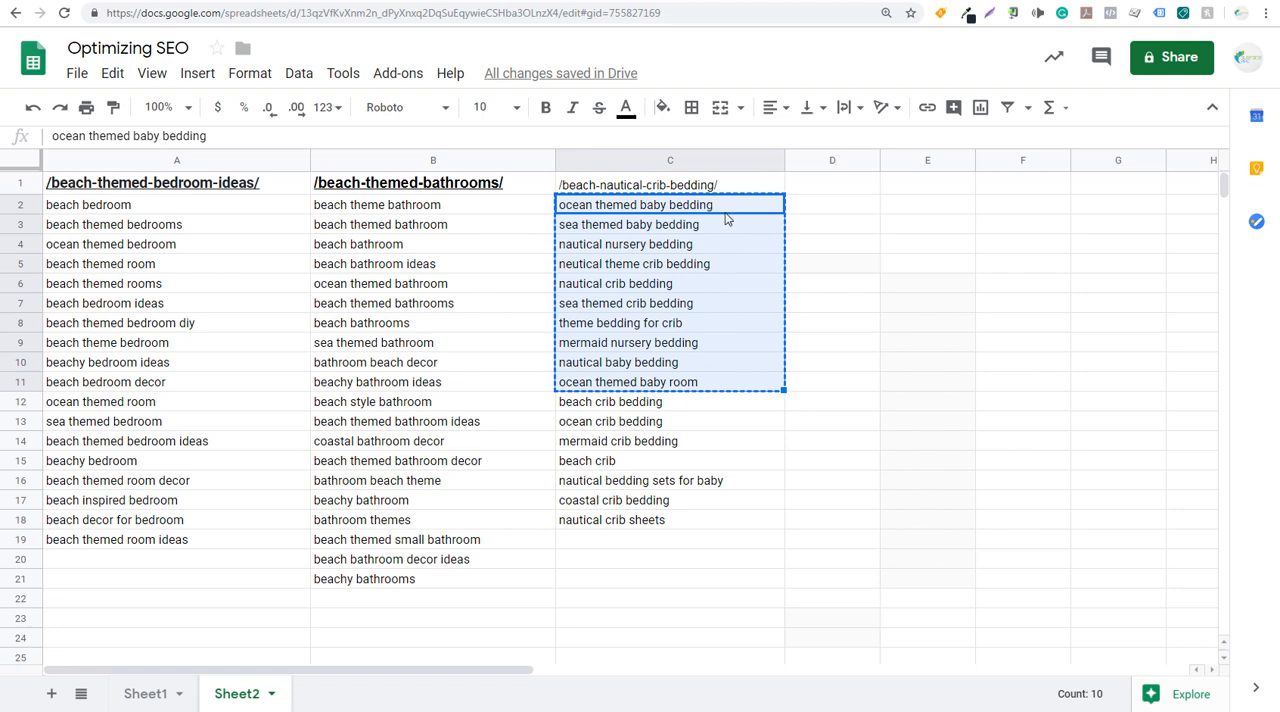
- Switch to Google Ads Keyword Planner and get keyword results for the ten copied crib bedding queries in place of the previous keywords
click(445, 0)
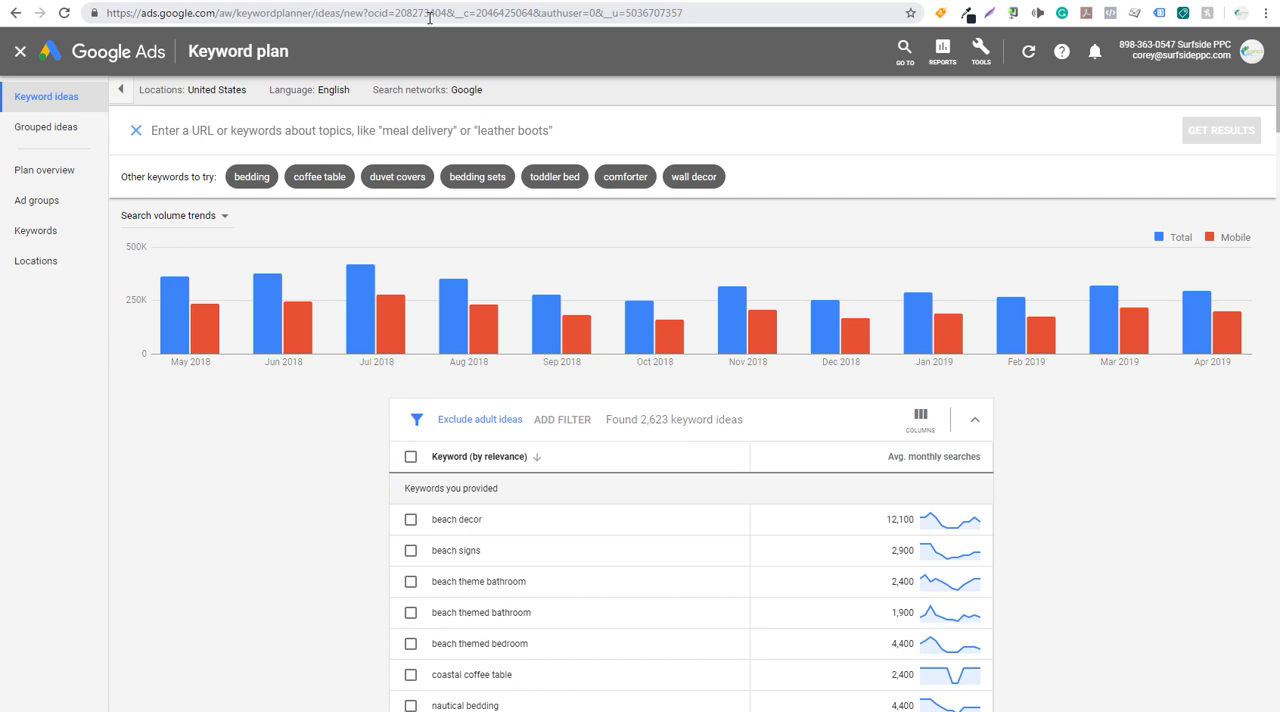
key(ctrl+v)
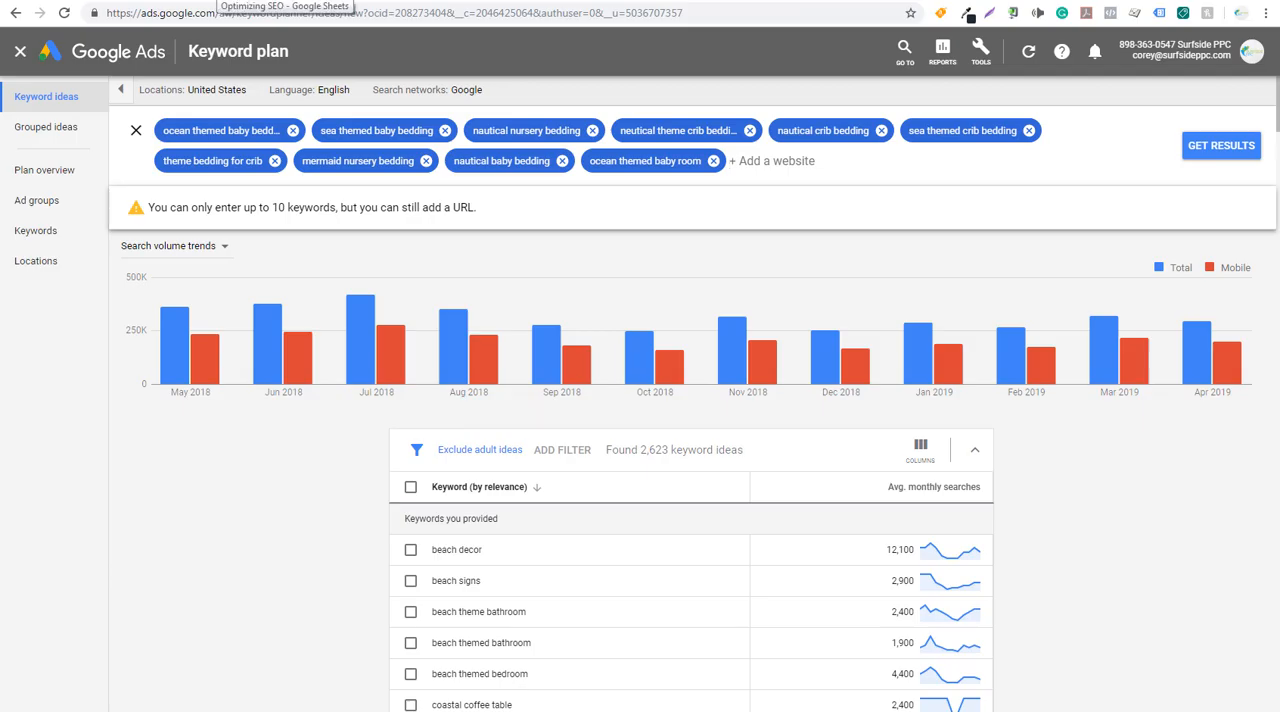
click(217, 1)
click(390, 1)
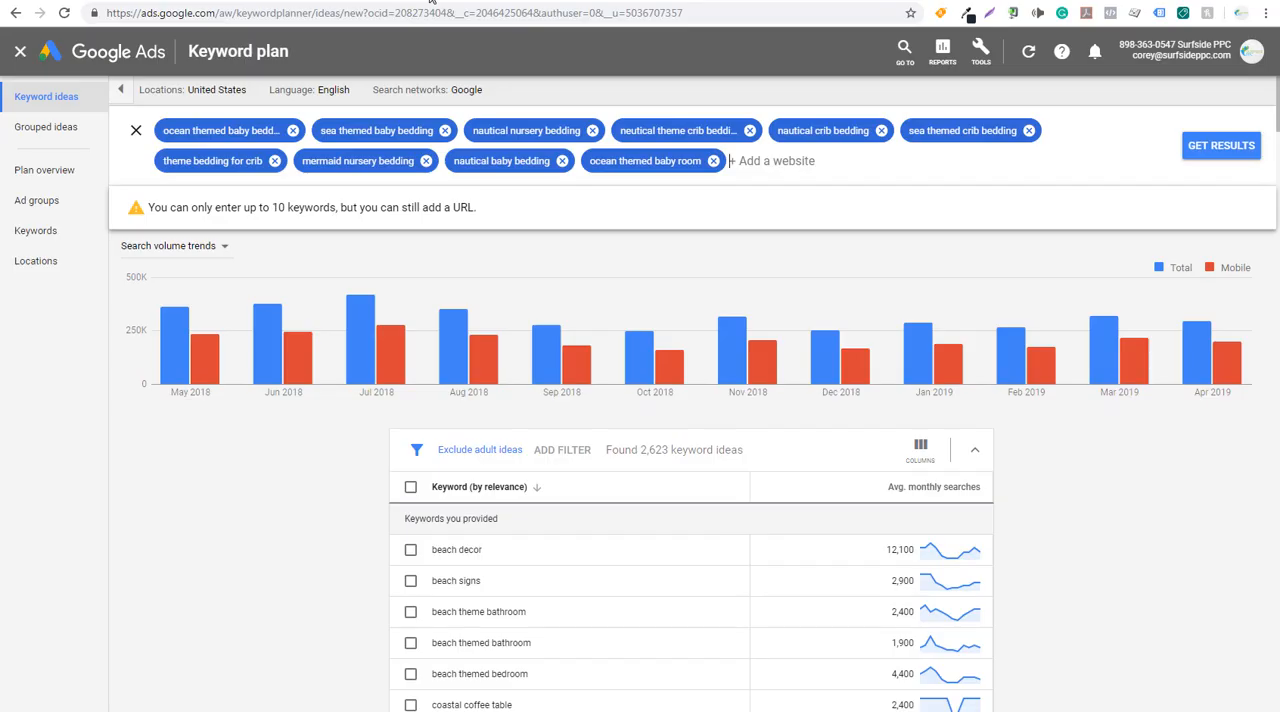
click(1209, 152)
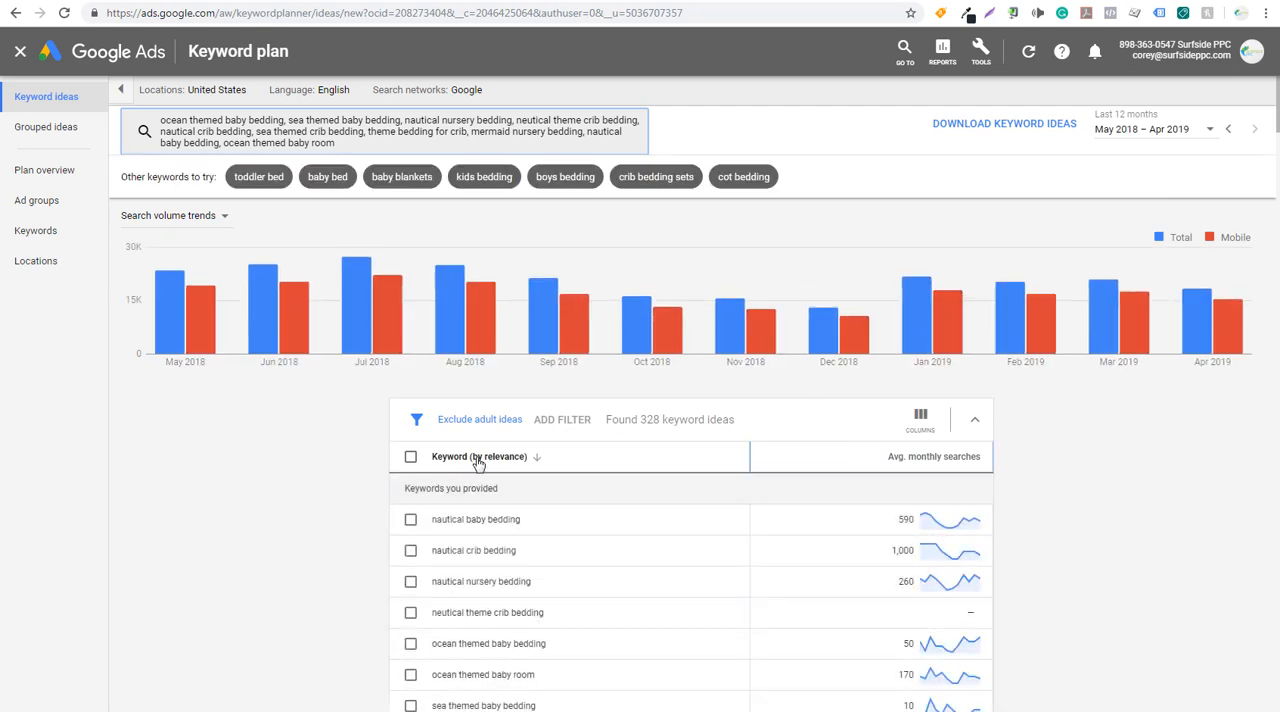
- Examine the suggested keyword ideas and their monthly searches, especially "mermaid crib bedding", and return to Sheet2 in Google Sheets
scroll(510, 530, down, 2)
scroll(640, 550, down, 3)
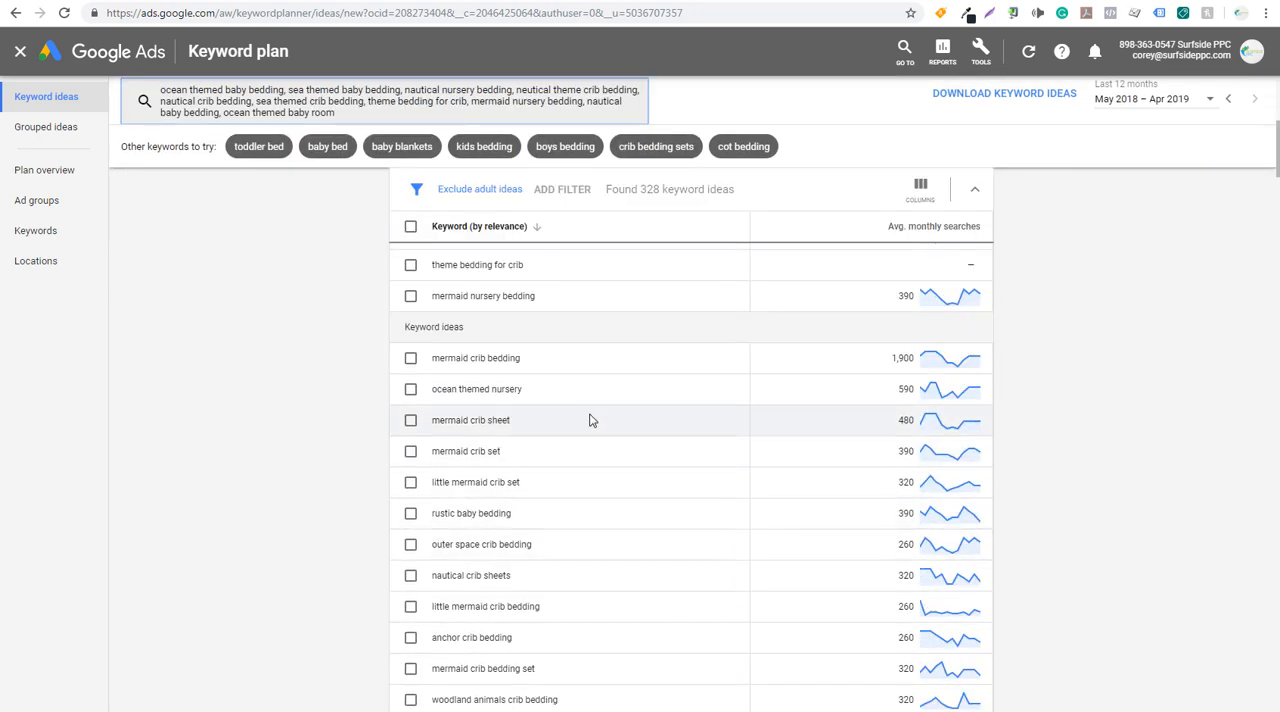
drag(432, 358, 534, 366)
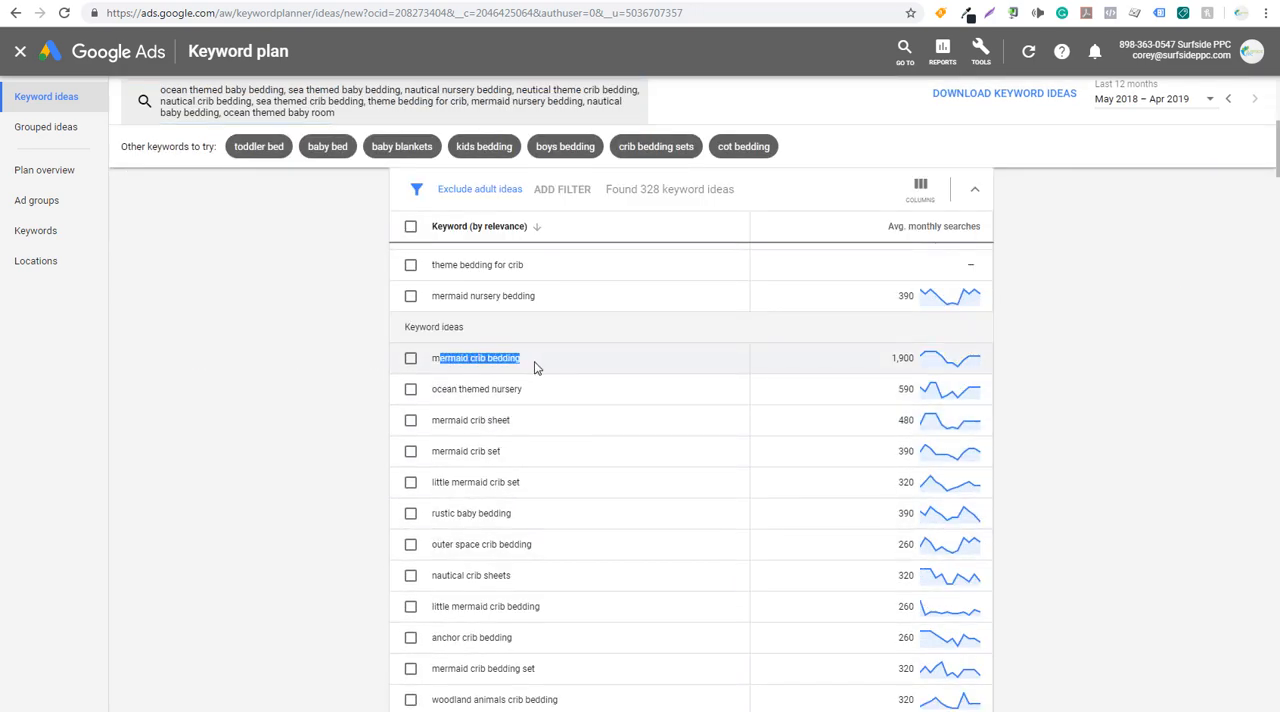
click(537, 366)
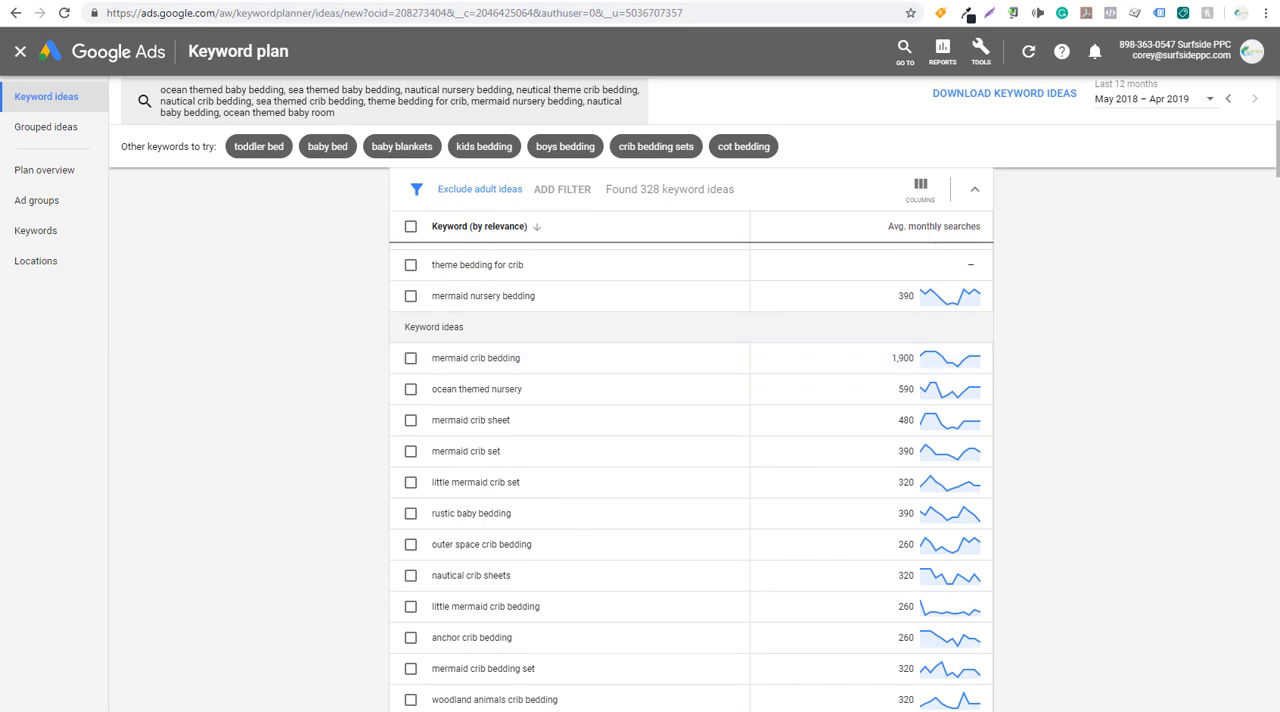
click(236, 1)
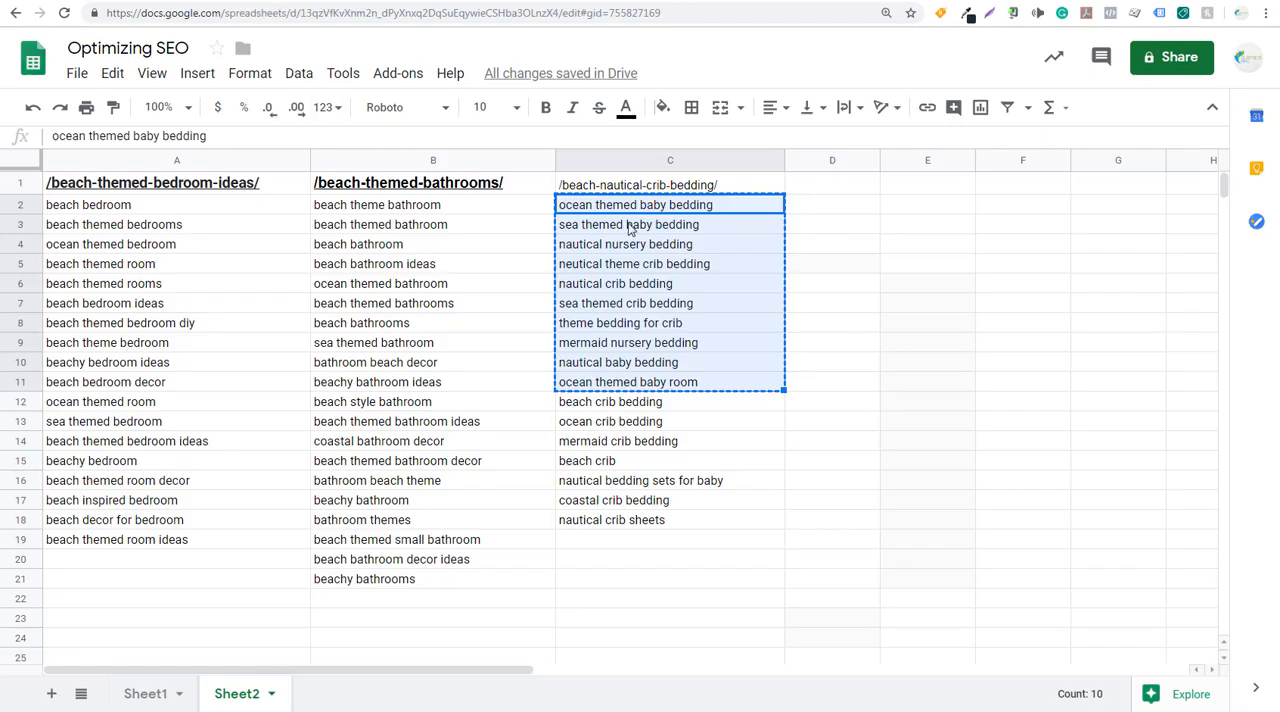
click(920, 248)
key(Escape)
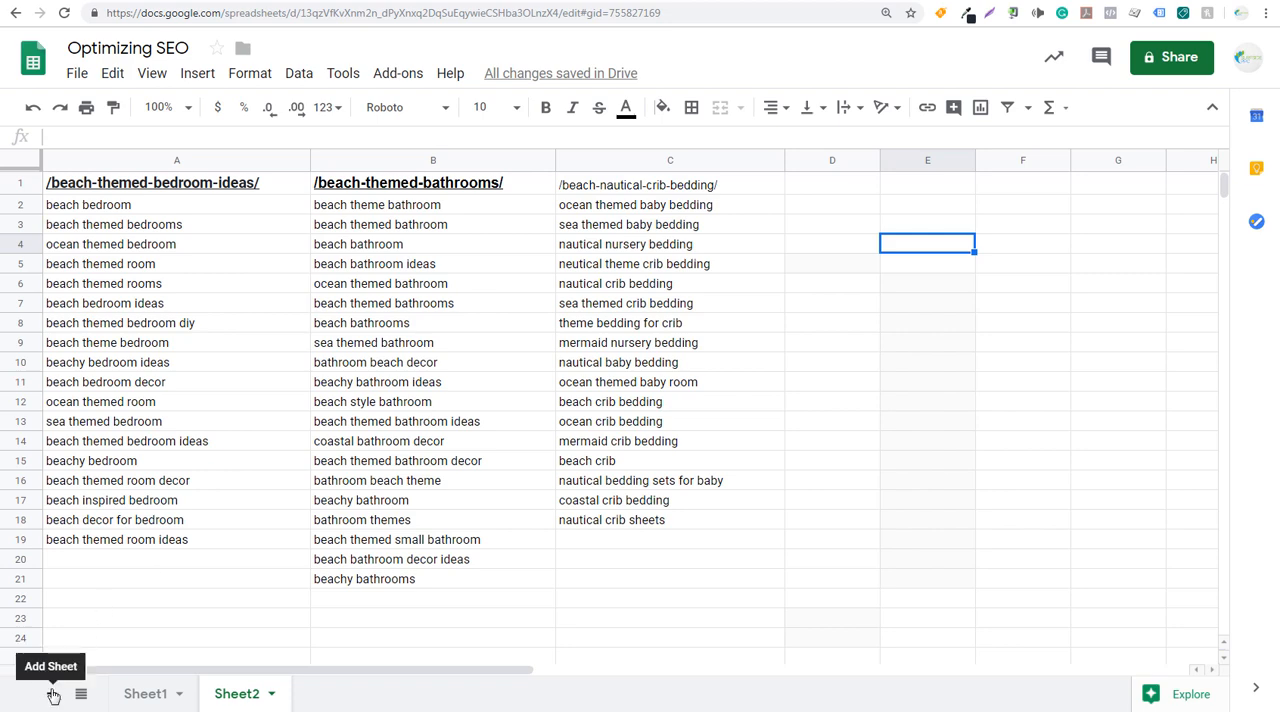
- Add a "New Content" heading in A28 below the query lists, with "Mermaid Bedding" as its first idea in A29
scroll(249, 451, down, 3)
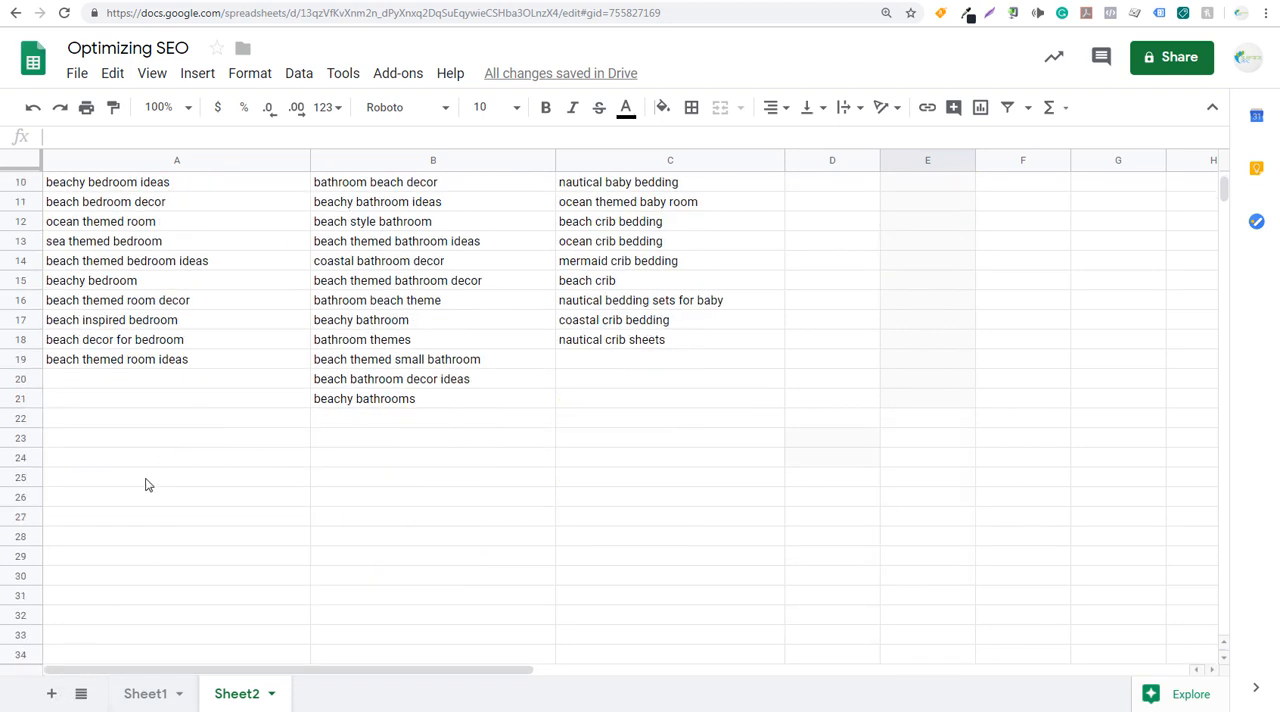
click(115, 525)
text(New)
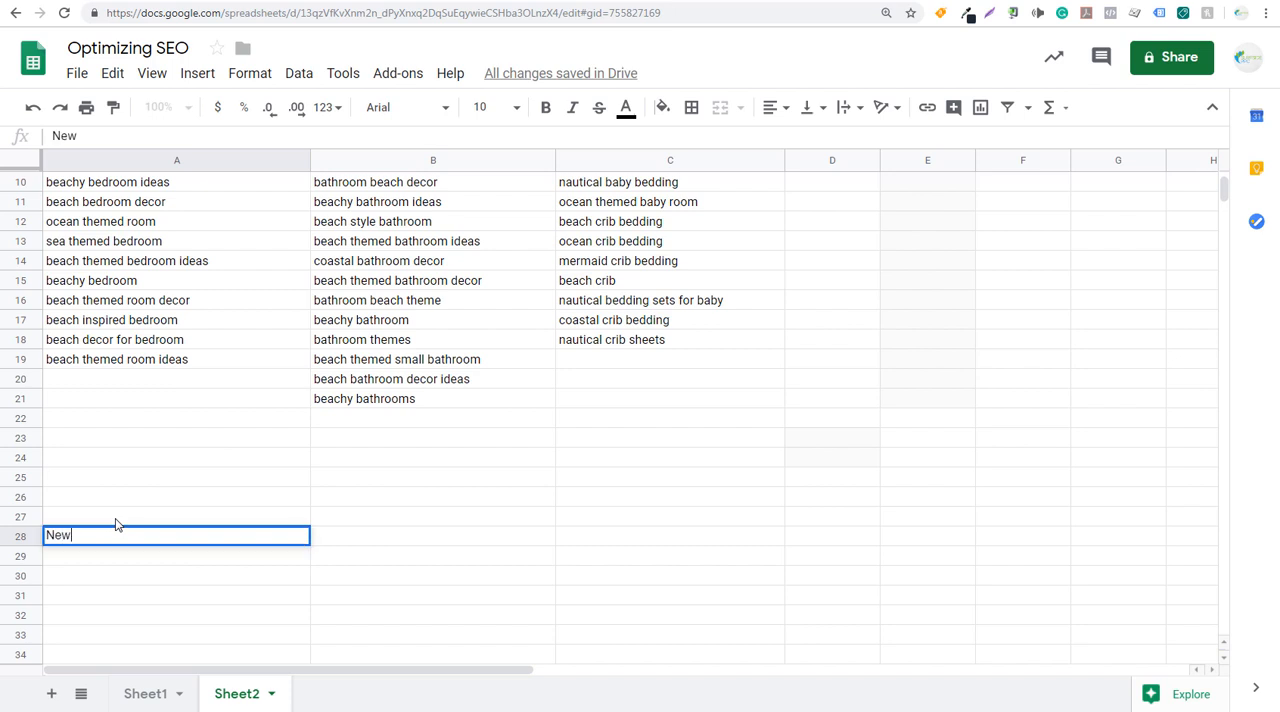
text( Content)
key(Return)
text(M)
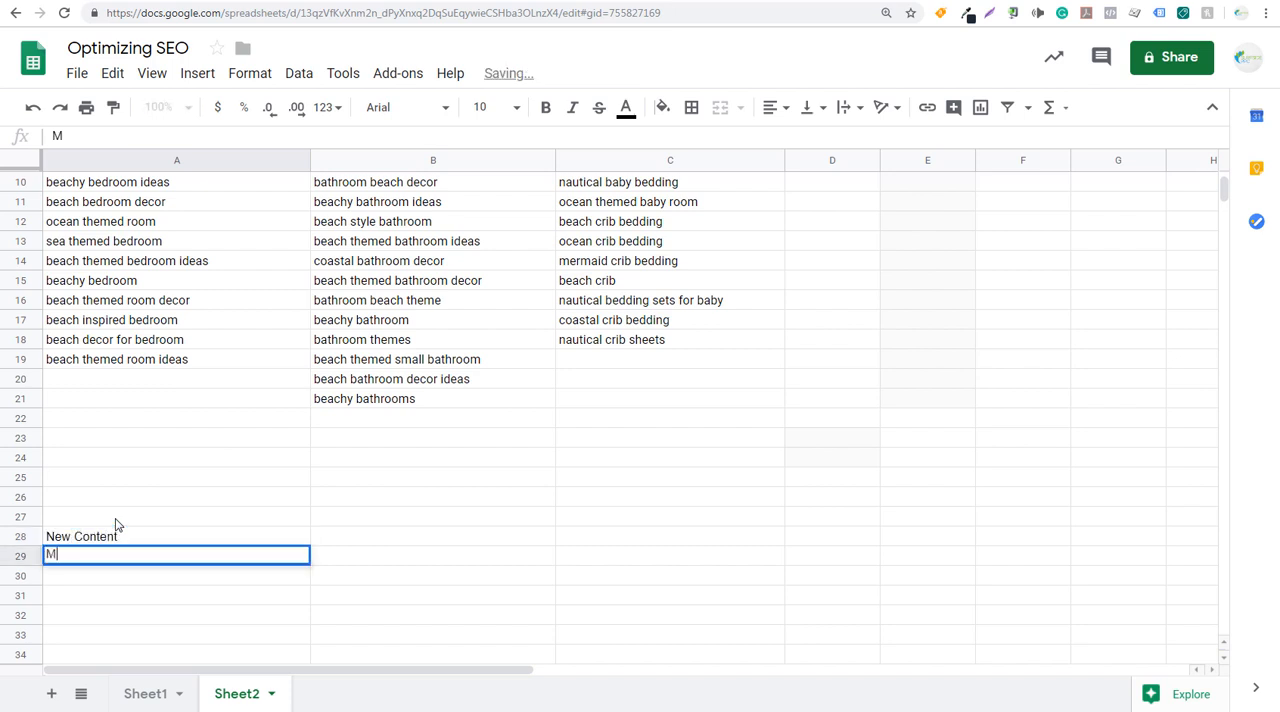
text(ermaid Bedding)
key(Return)
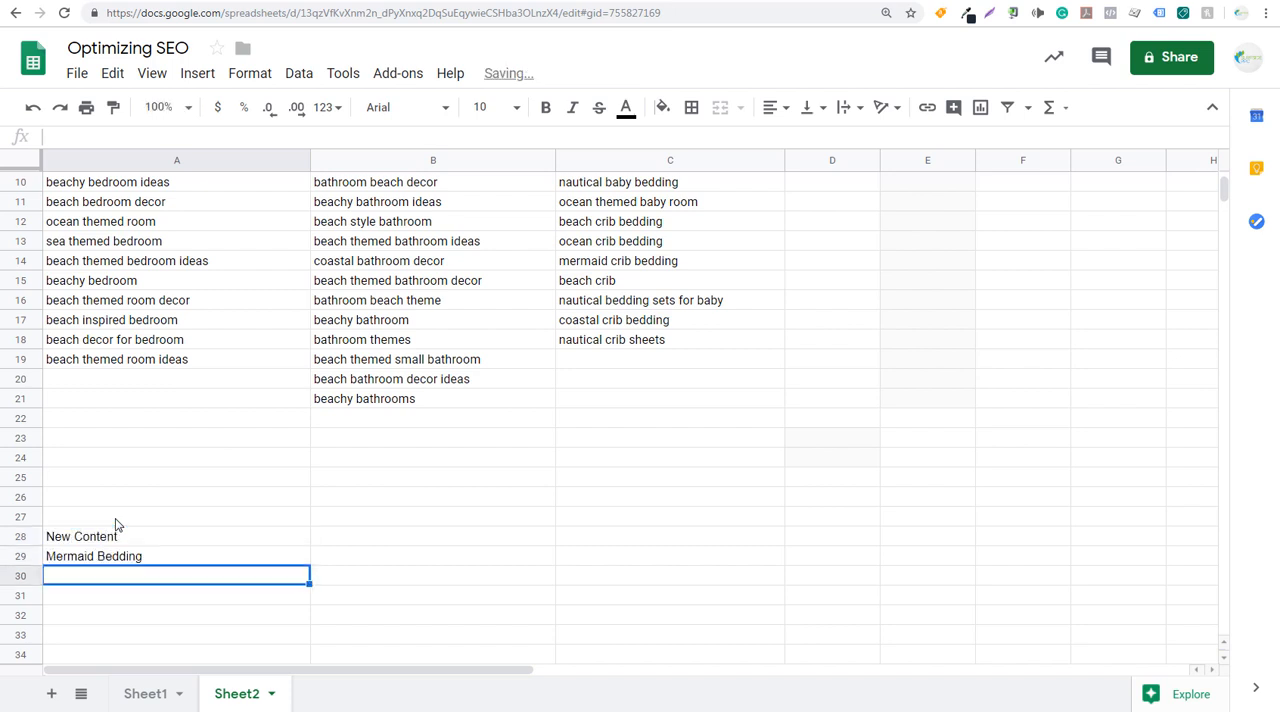
- Copy the first nine /beach-themed-bedroom-ideas/ queries, from "beach bedroom" in A2 to "beachy bedroom ideas" in A10
scroll(543, 420, up, 3)
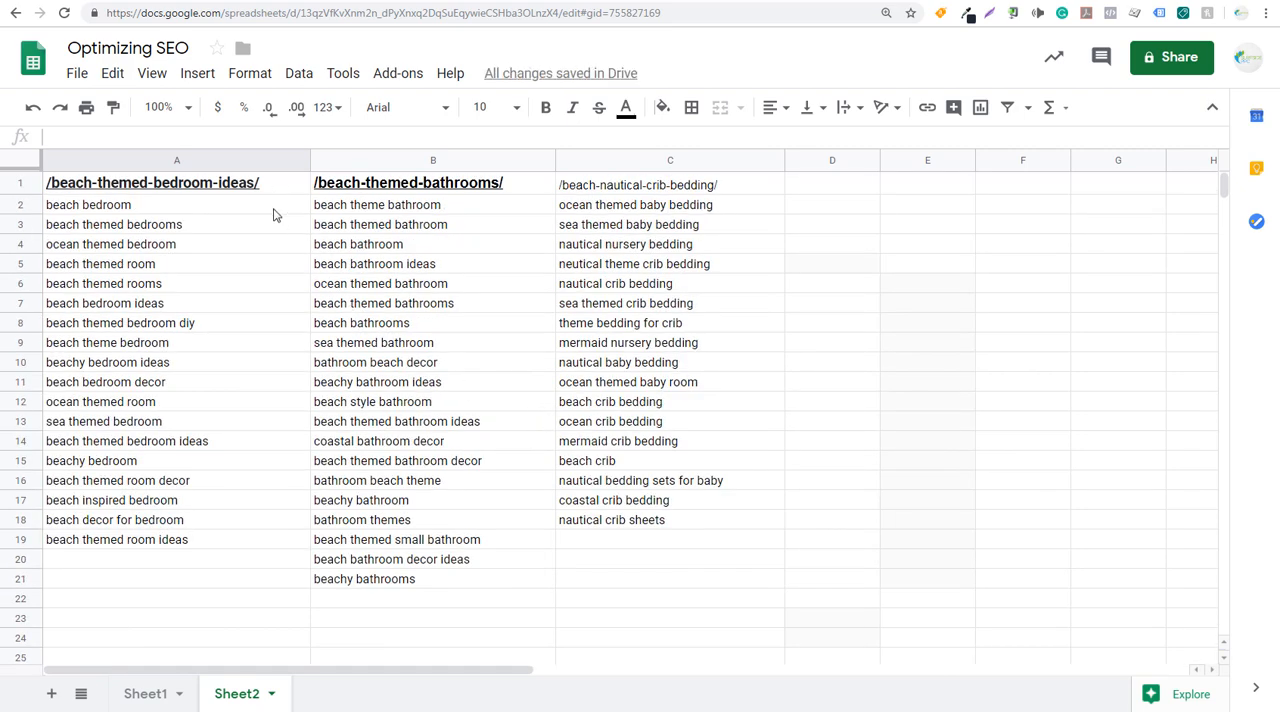
drag(276, 205, 247, 551)
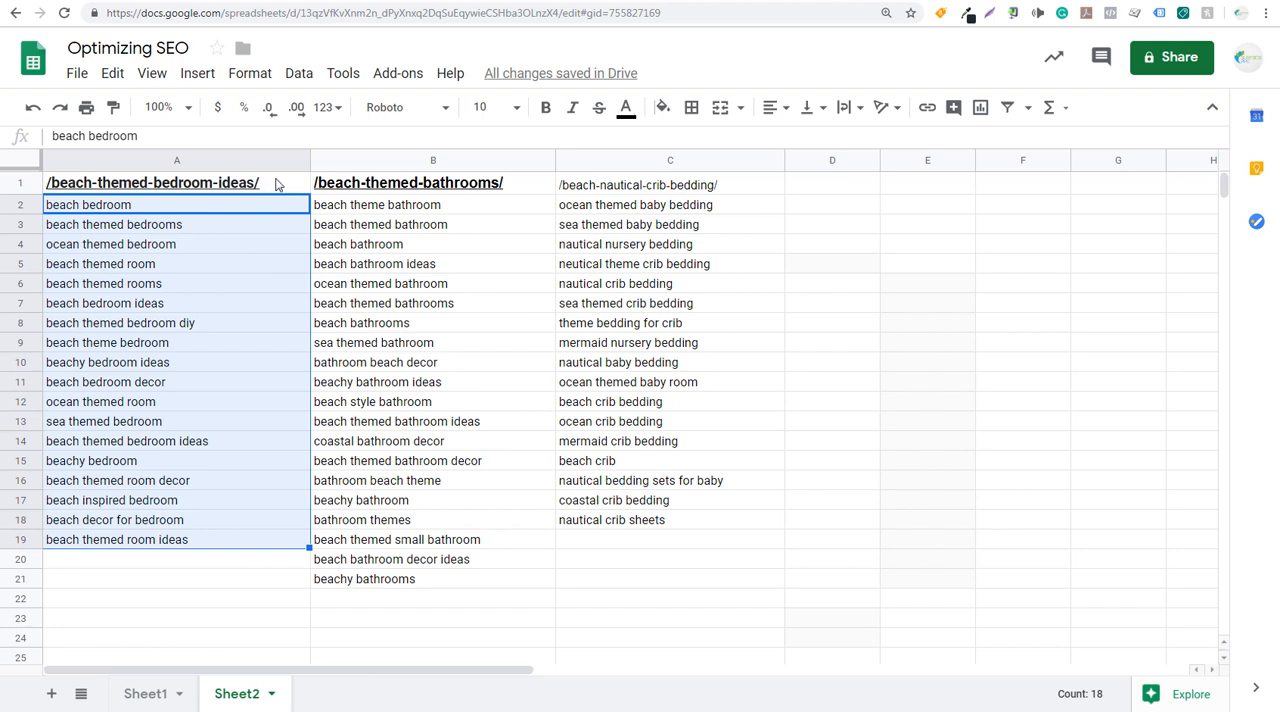
click(276, 184)
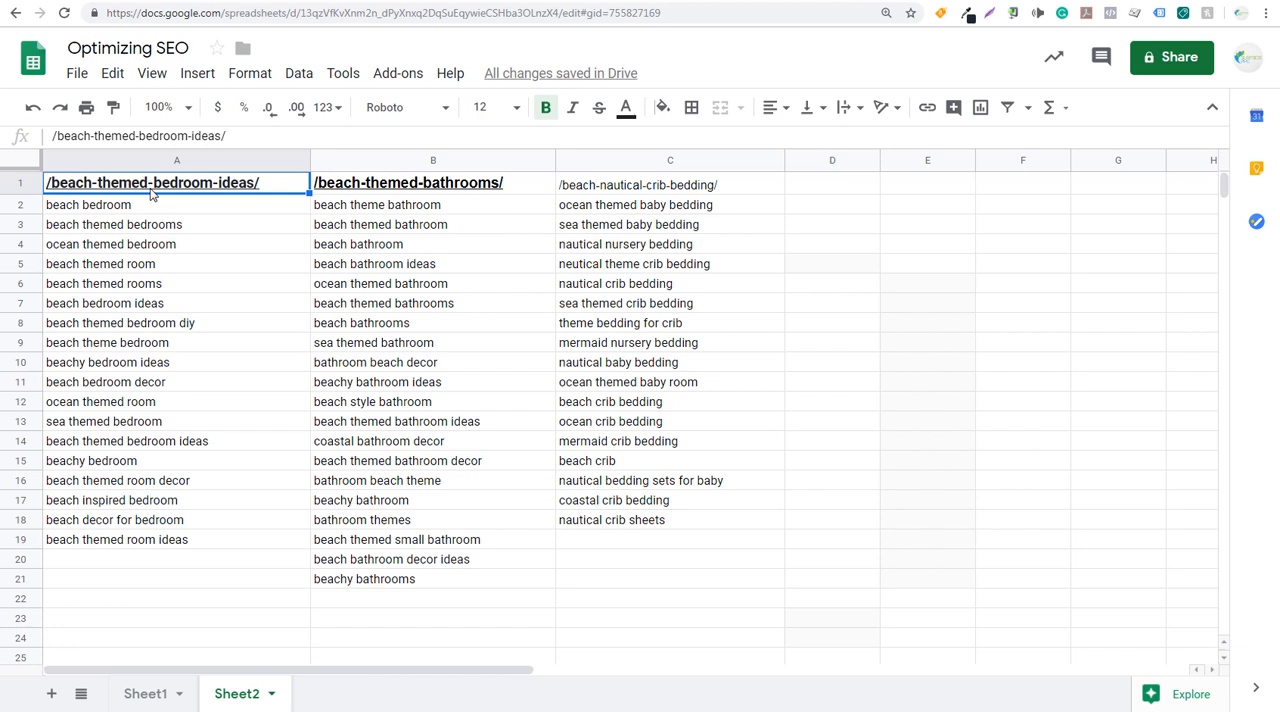
drag(192, 210, 210, 365)
key(ctrl+c)
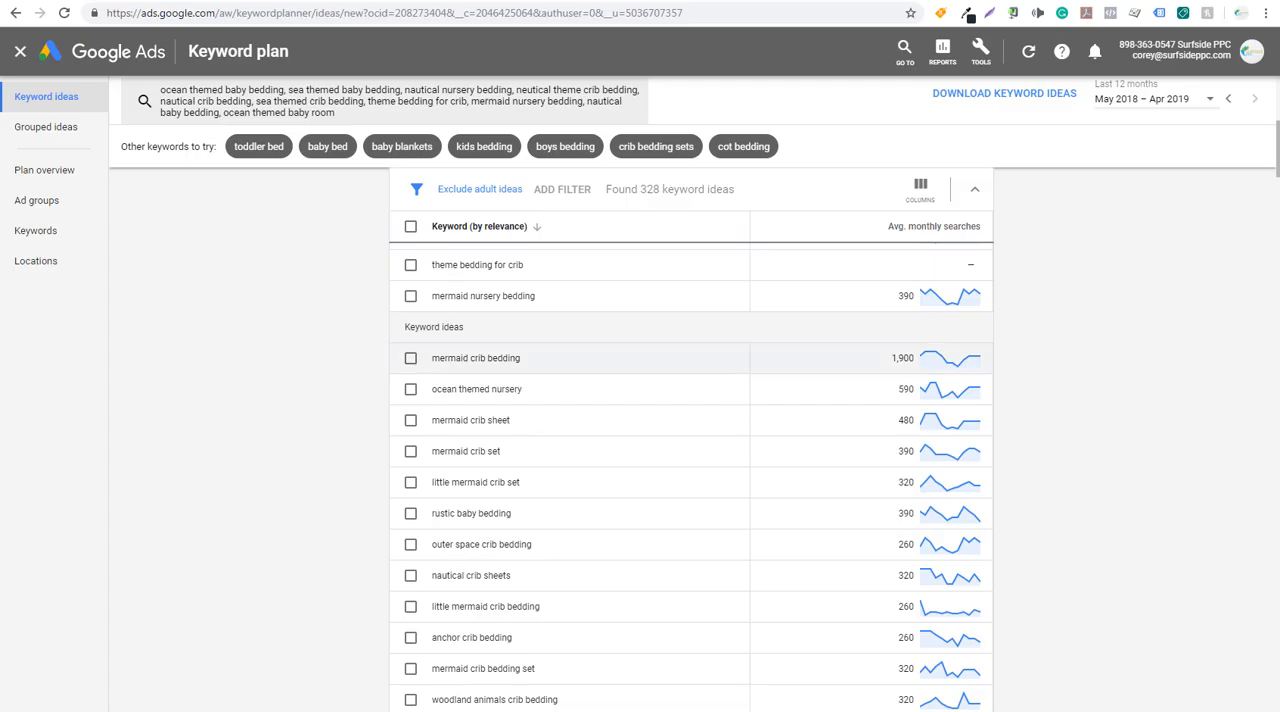
- Replace the Keyword Planner keywords with the copied beach bedroom queries and get their results
click(373, 117)
click(136, 100)
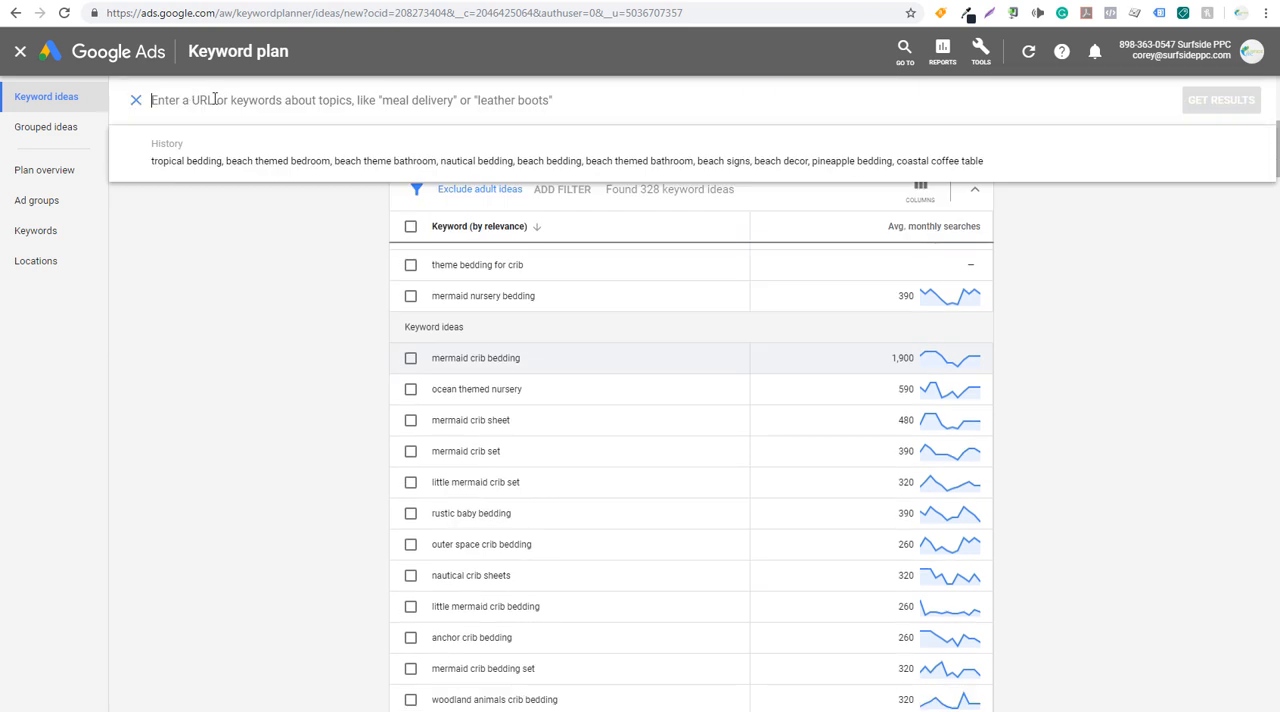
key(ctrl+v)
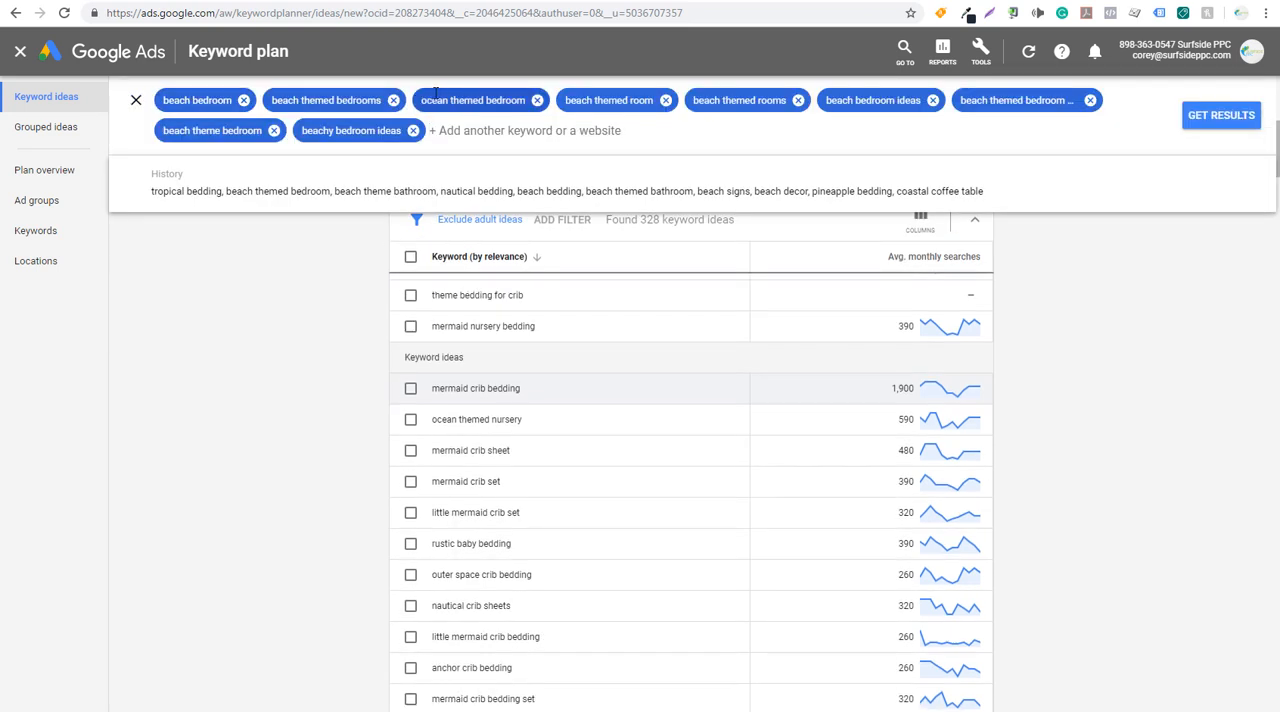
click(1226, 122)
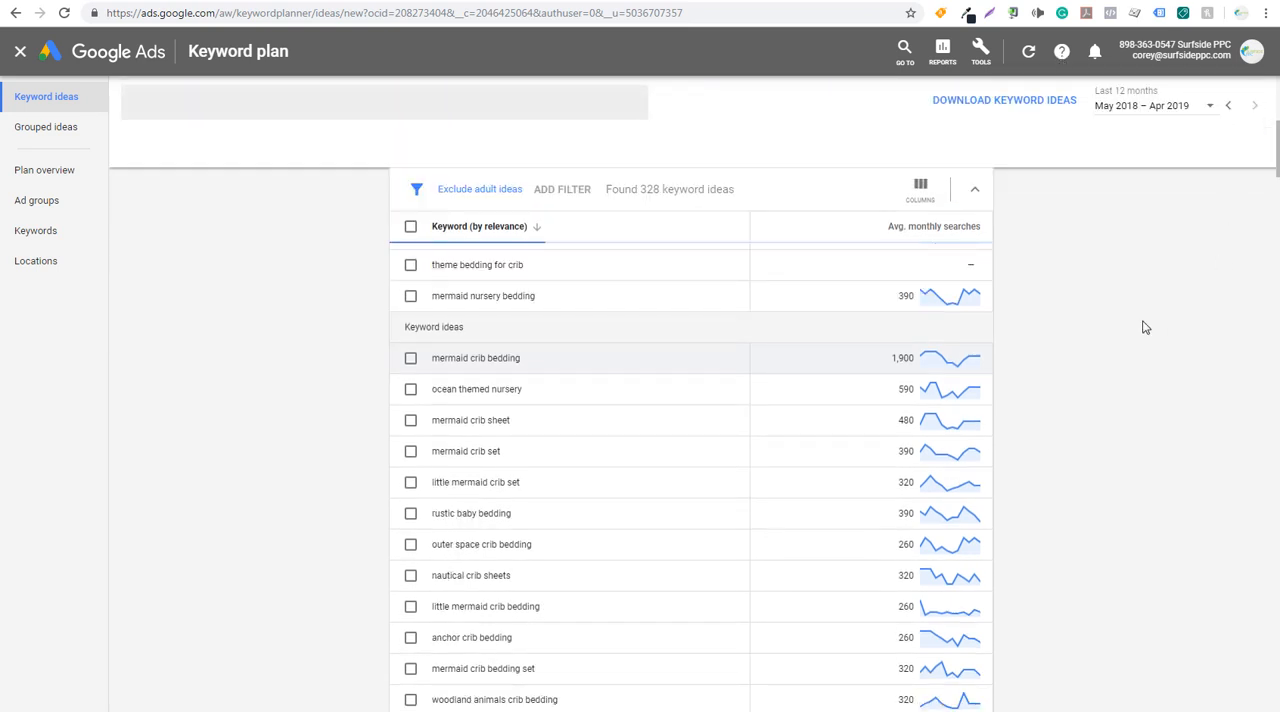
- Switch back to Google Sheets and review the beach bedroom queries in column A of Sheet2
click(228, 2)
click(194, 323)
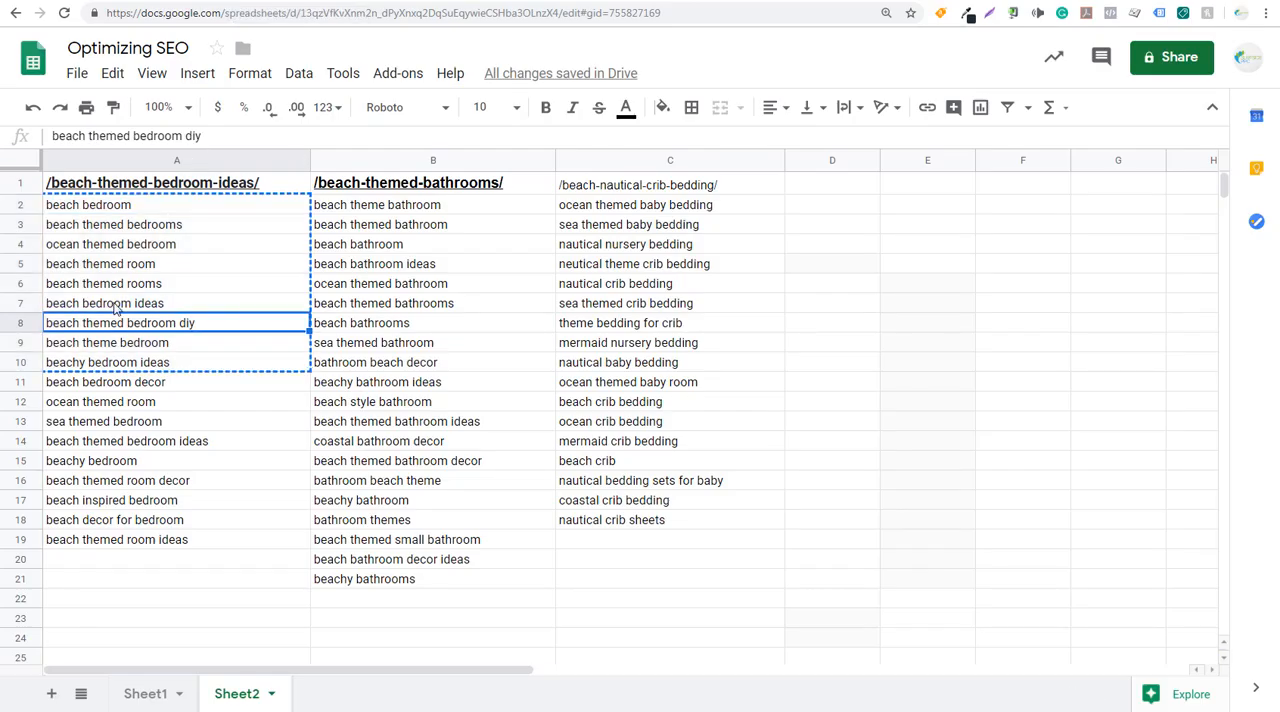
click(80, 289)
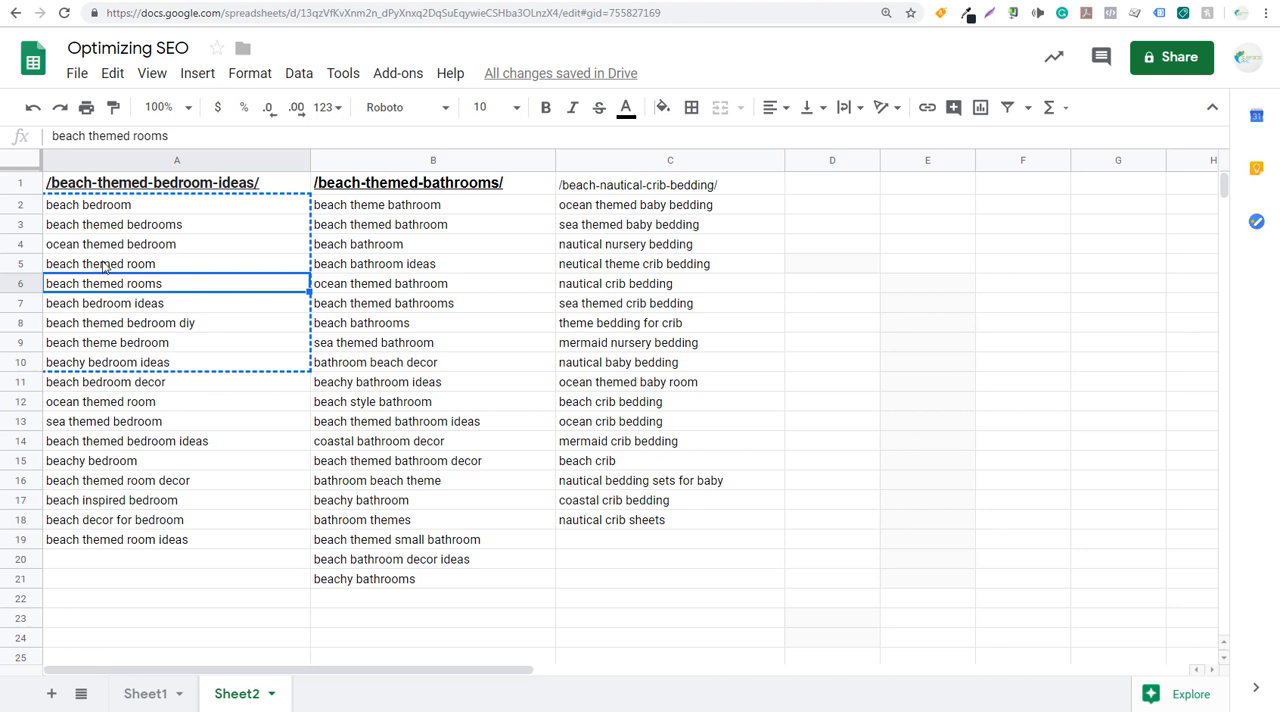
click(125, 268)
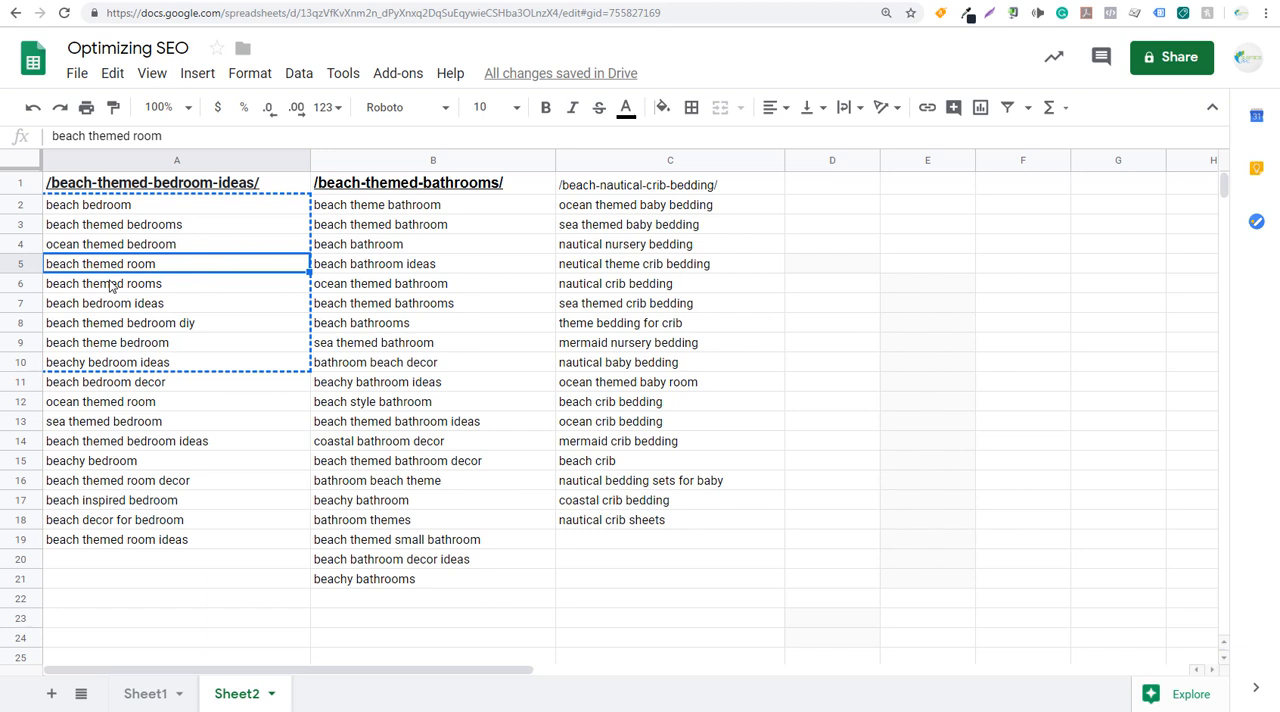
- Review the /beach-nautical-crib-bedding/ queries in column C, including "mermaid nursery bedding", alongside the beach bedroom queries
click(186, 290)
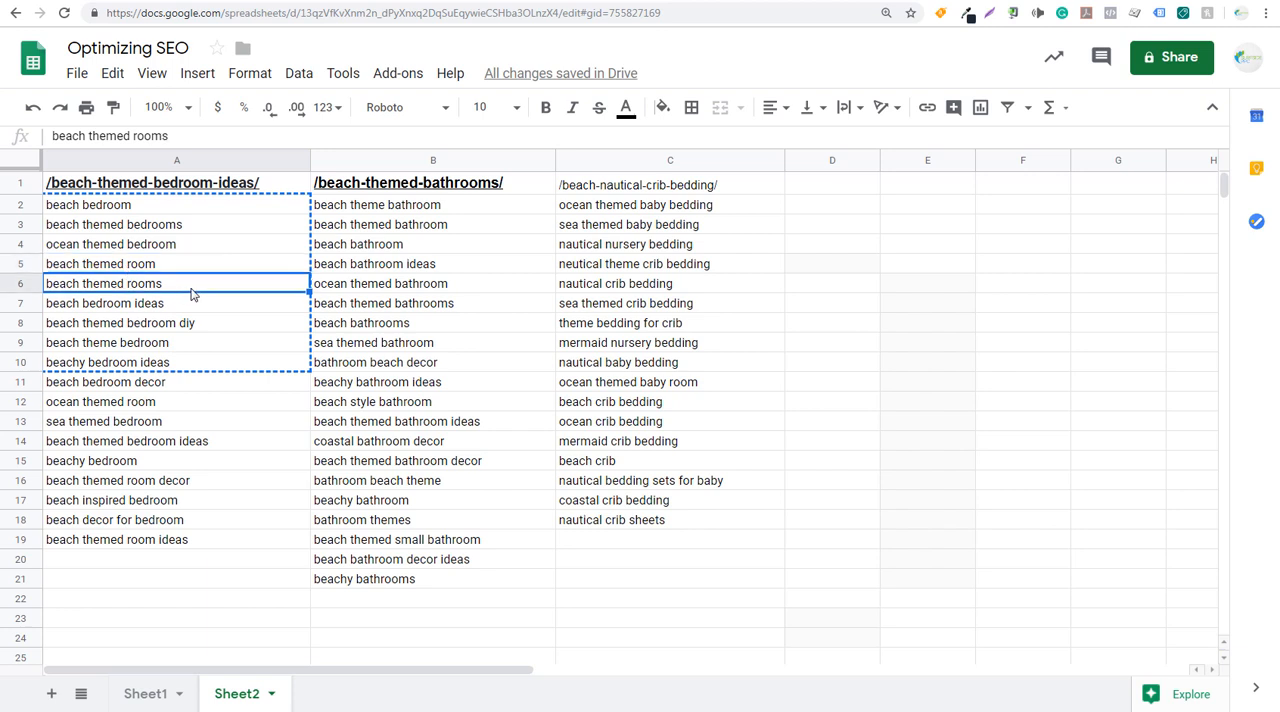
click(668, 192)
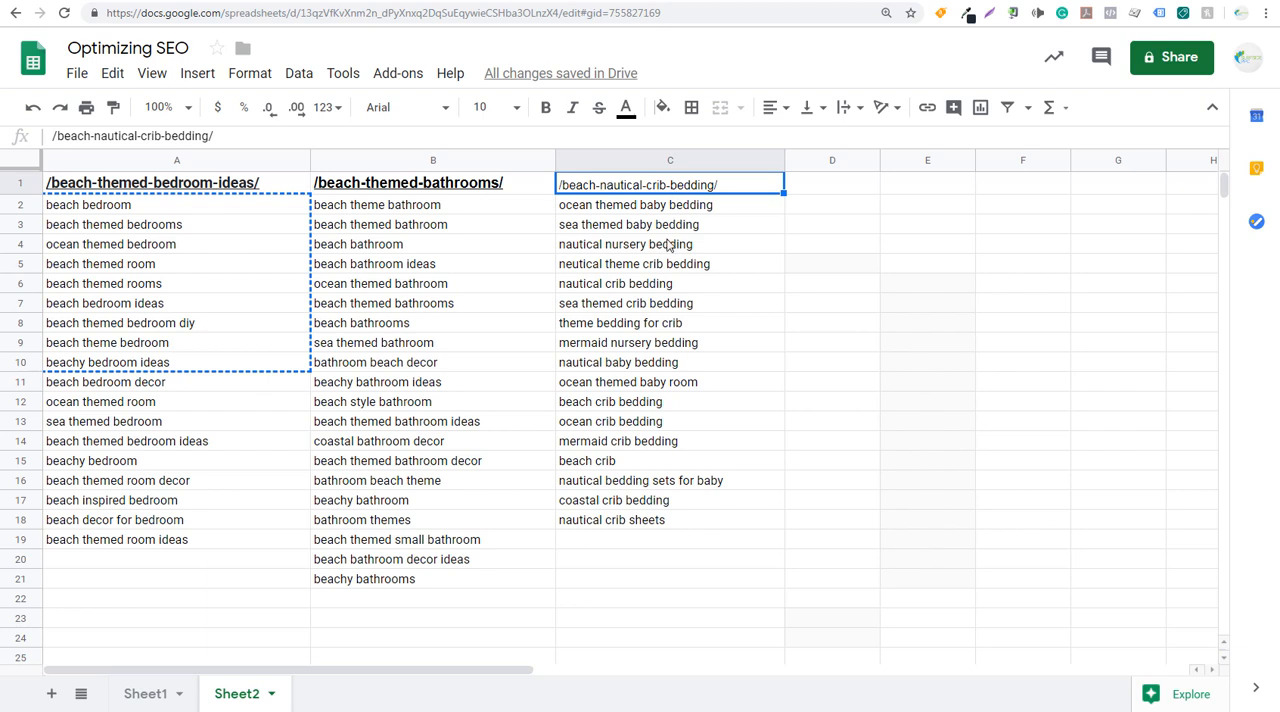
click(582, 346)
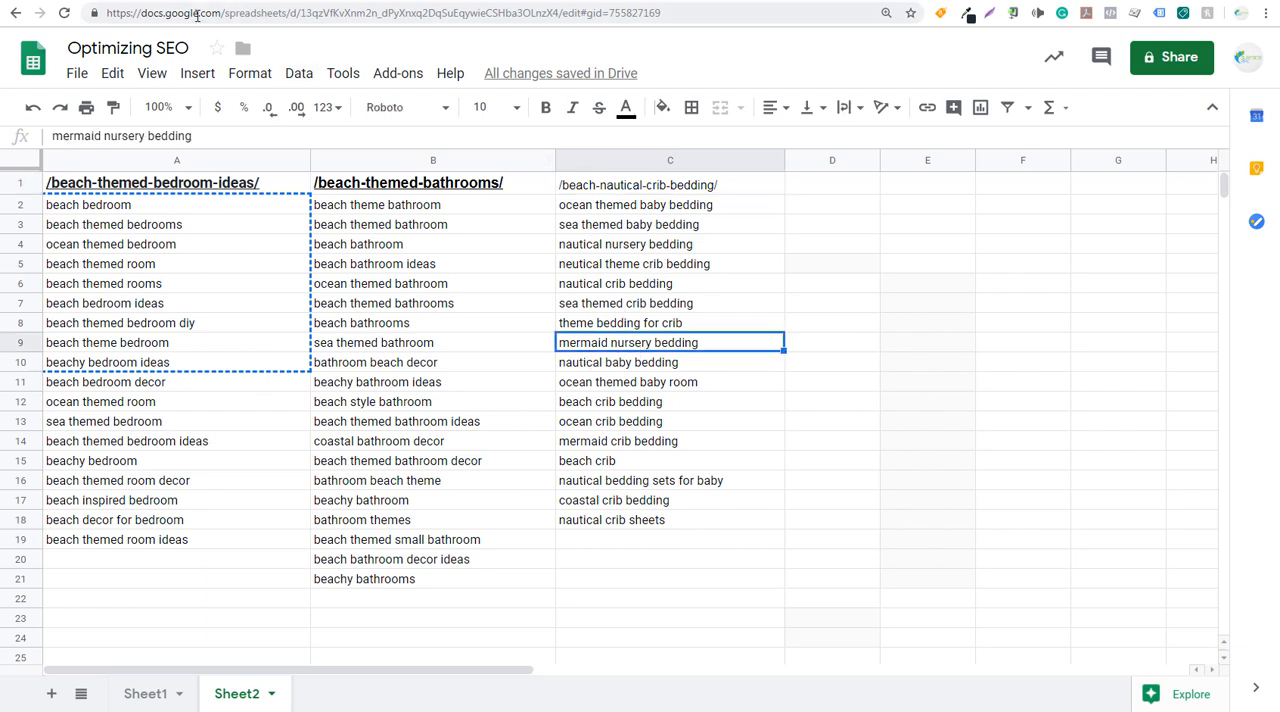
- Switch to Keyword Planner and sort the beach bedroom keyword results by highest average monthly searches
click(436, 1)
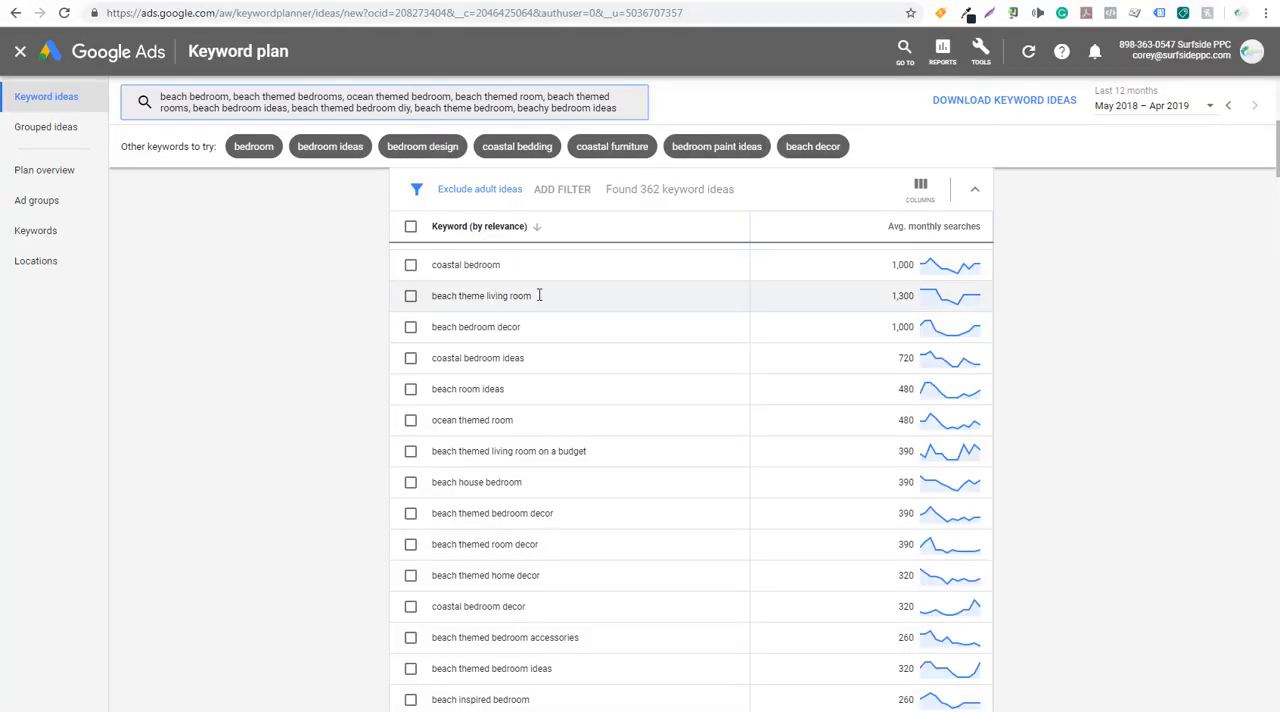
scroll(584, 315, up, 6)
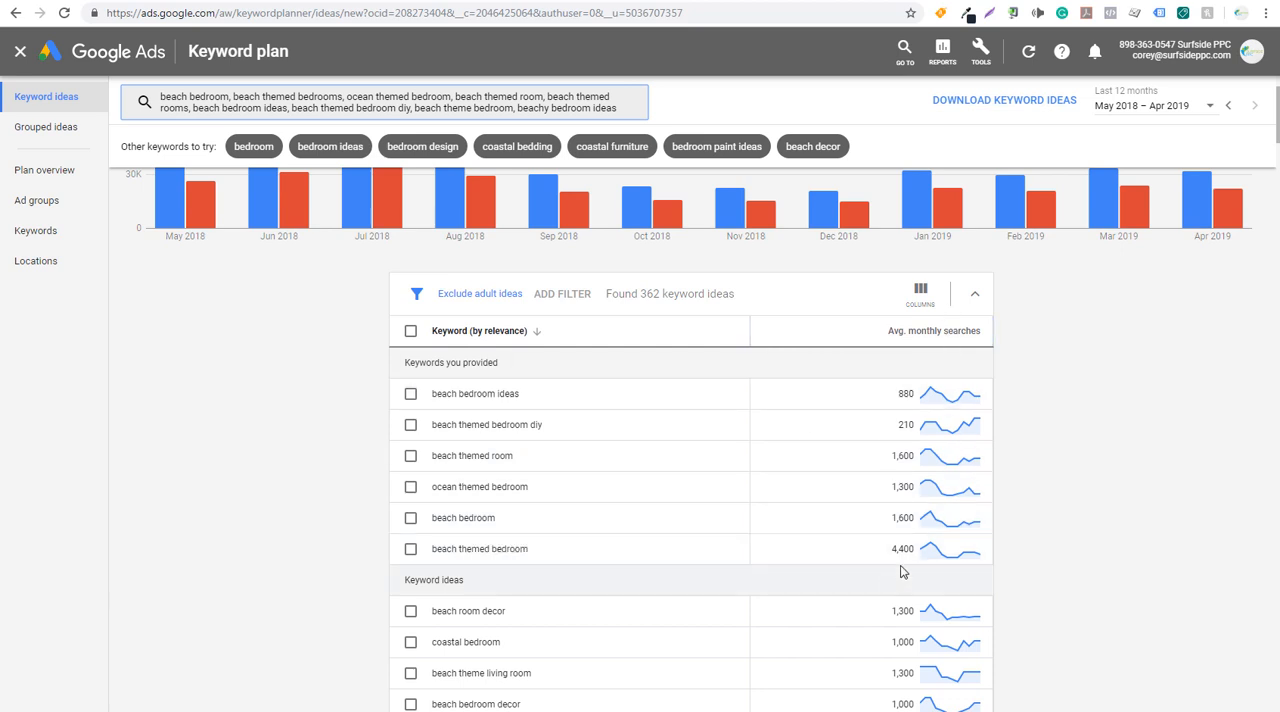
click(935, 343)
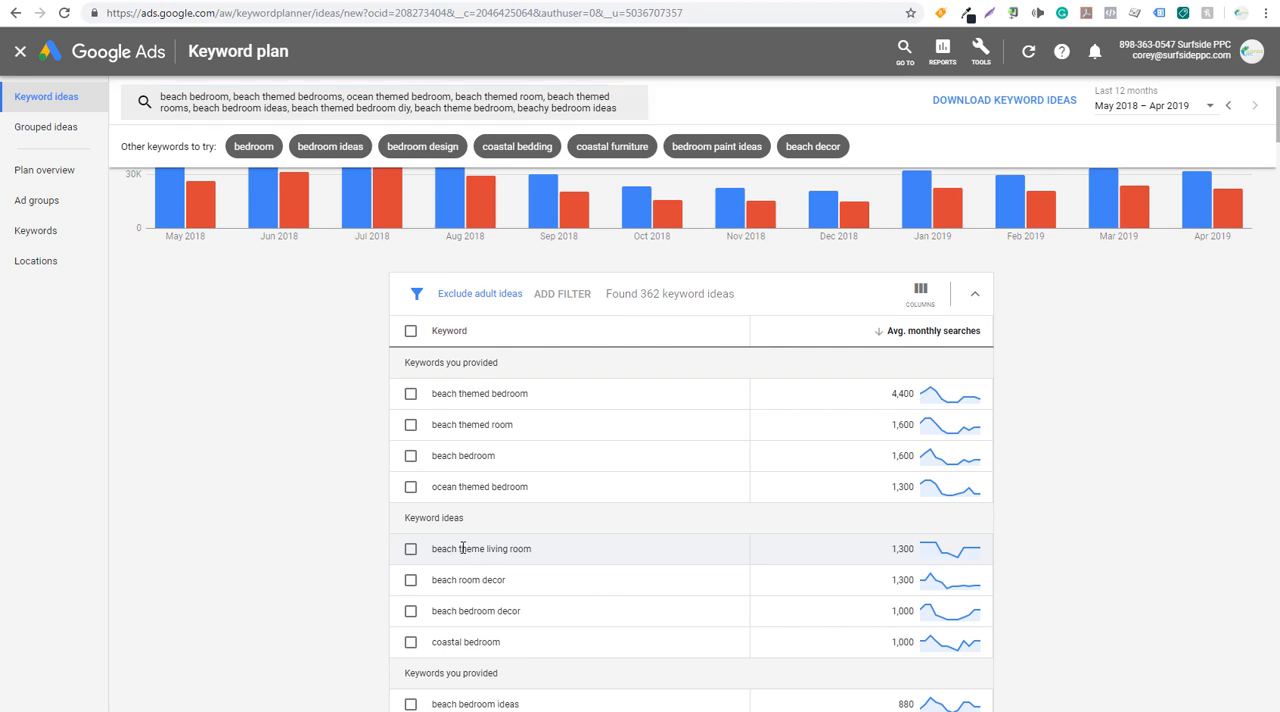
- Examine the top-volume keyword ideas, from "beach theme living room" through "coastal bedroom", for new content topics
drag(455, 548, 528, 548)
click(477, 575)
drag(452, 580, 513, 585)
click(510, 586)
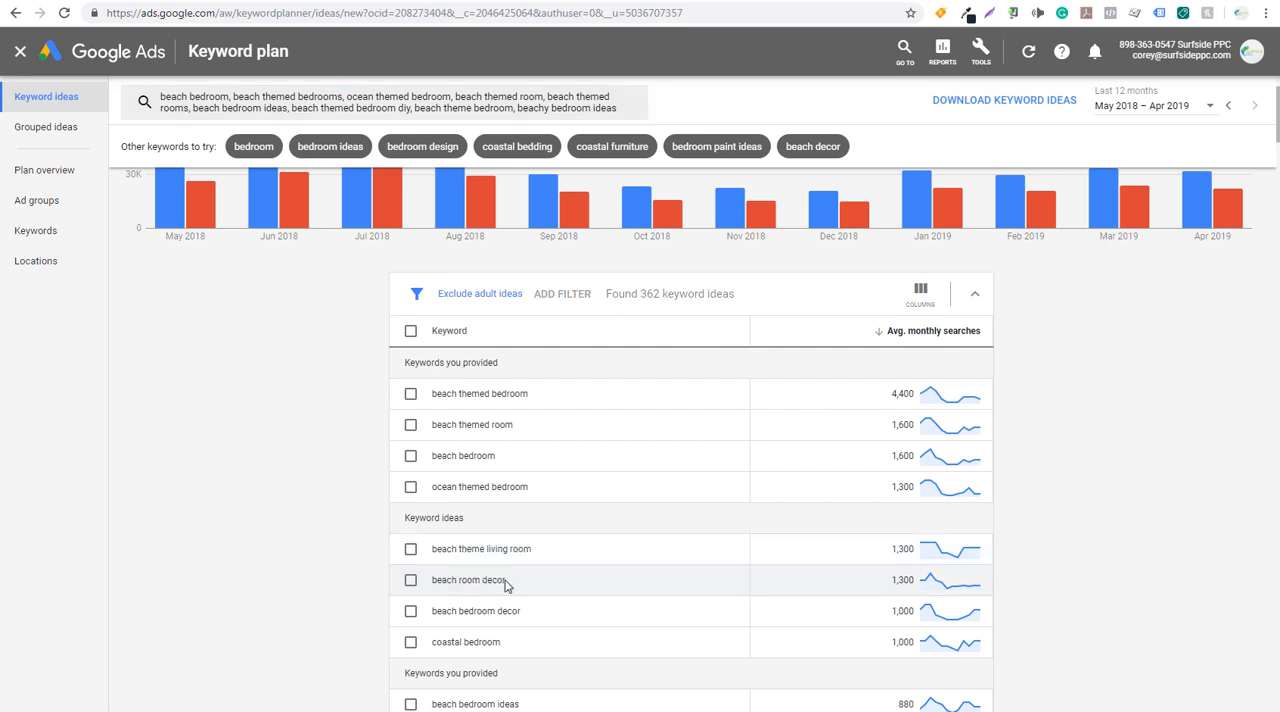
drag(438, 610, 526, 616)
click(524, 616)
drag(432, 641, 523, 643)
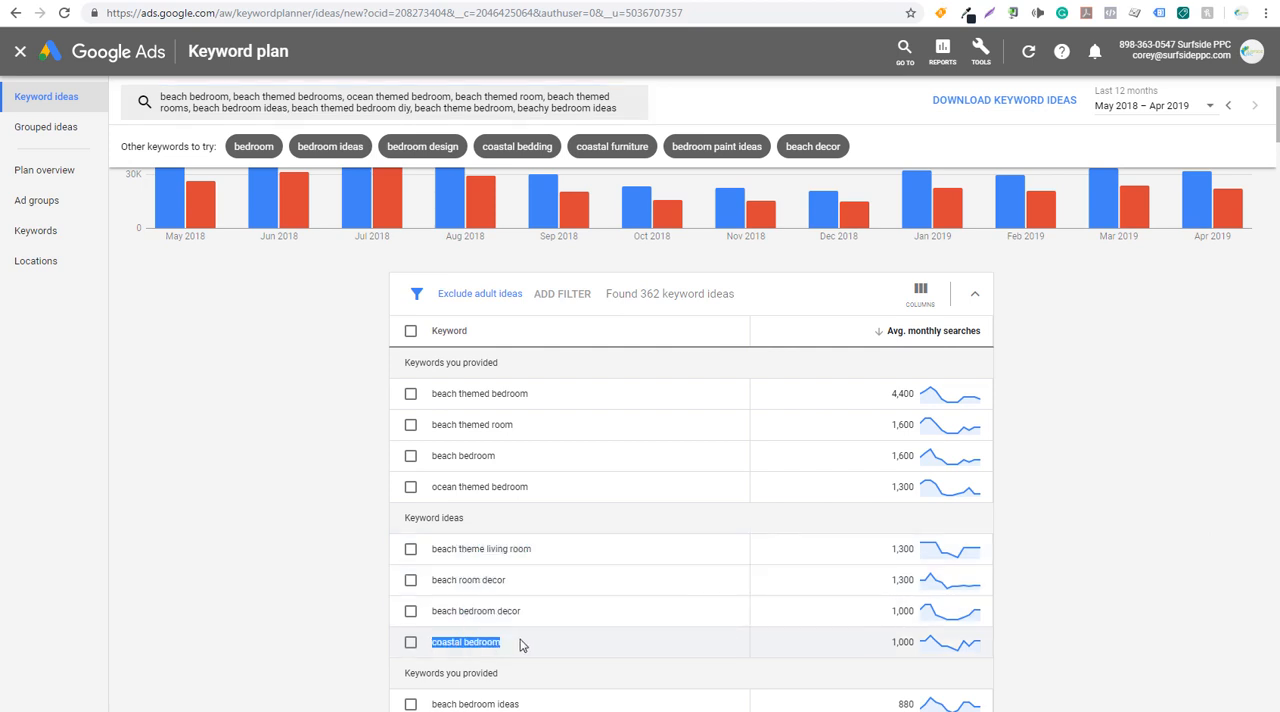
click(530, 638)
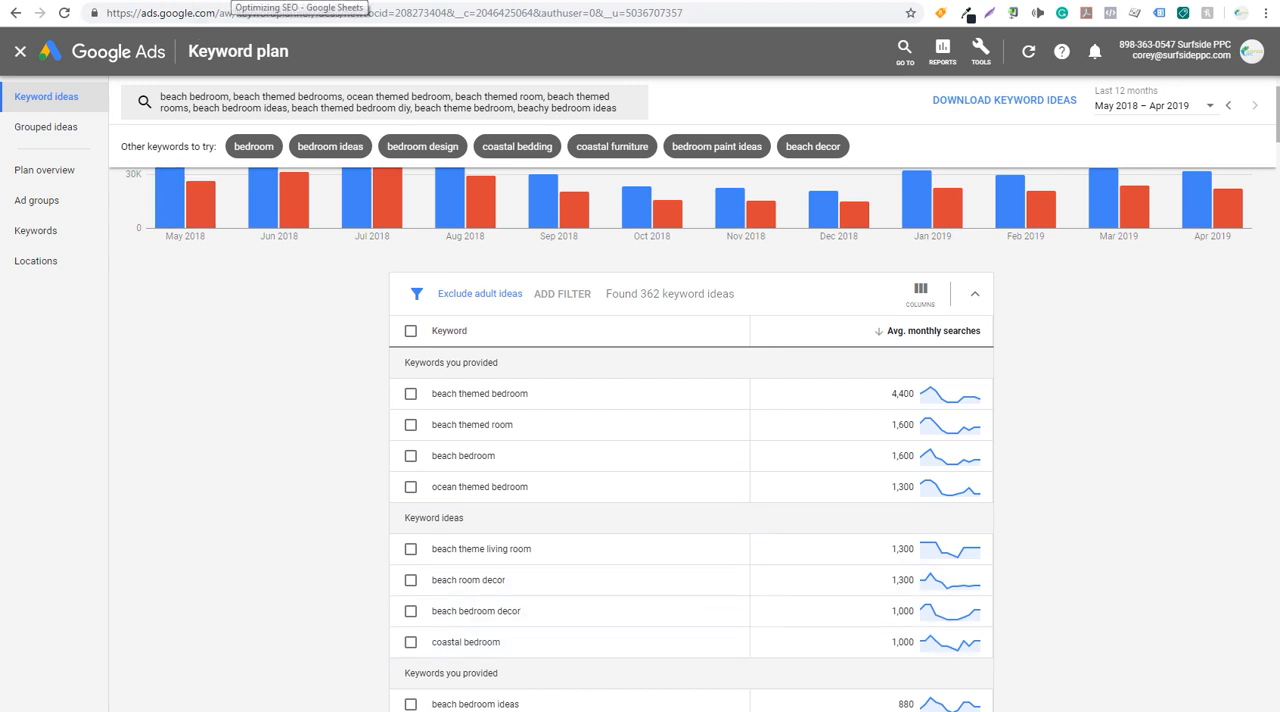
- Switch to Google Sheets and add "Beach Theme Living Room" in A30 under the New Content ideas
click(229, 1)
scroll(272, 423, down, 3)
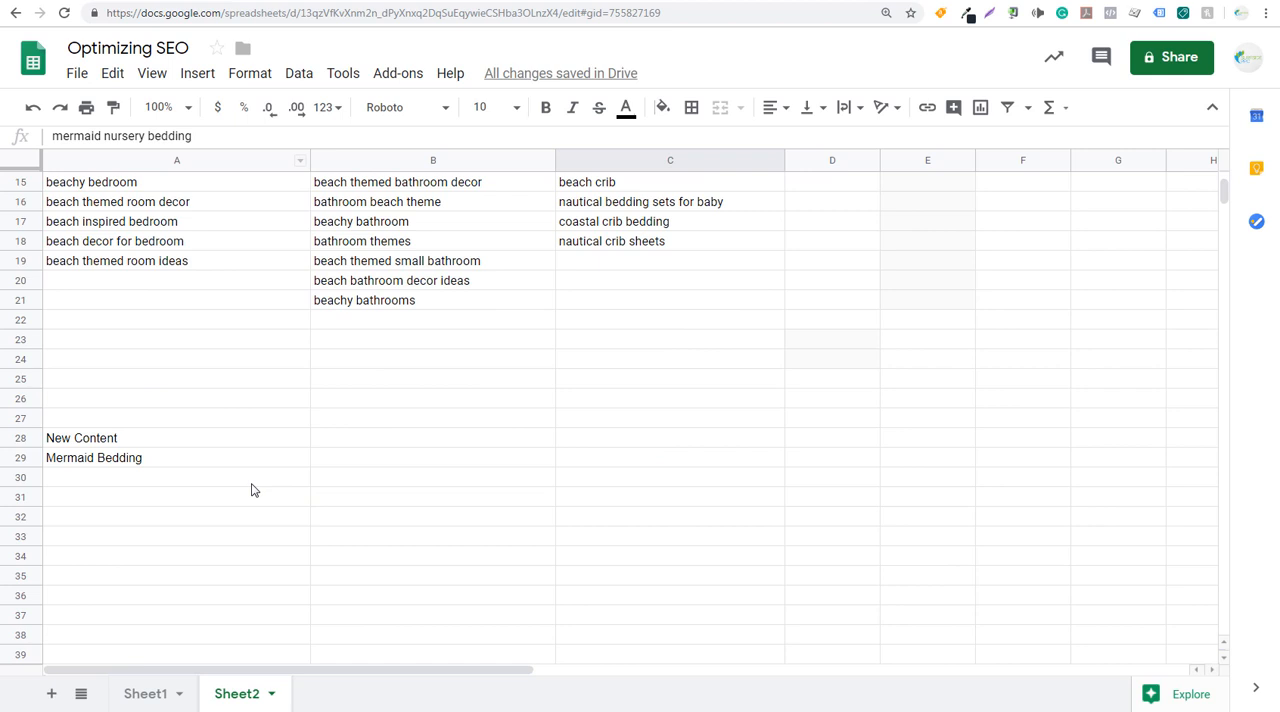
scroll(153, 485, down, 1)
click(153, 484)
click(156, 380)
text(Beach Theme Living )
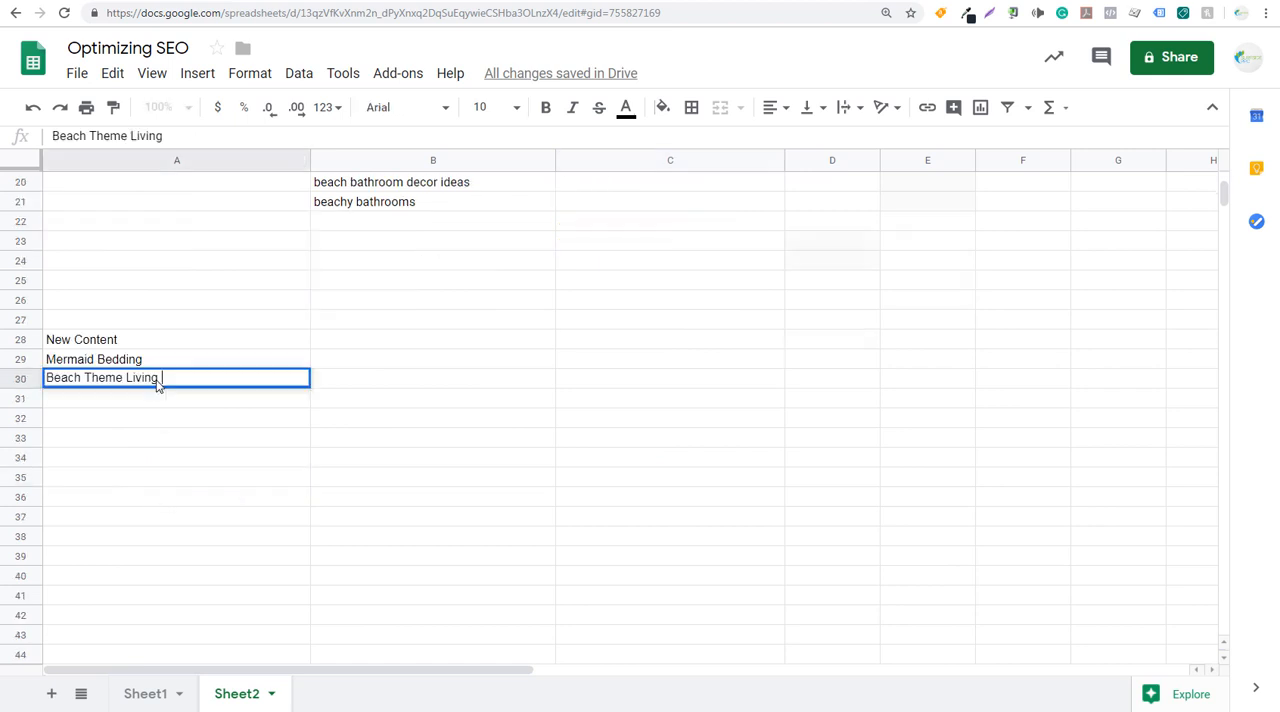
text(Room)
scroll(405, 395, up, 5)
scroll(506, 300, down, 2)
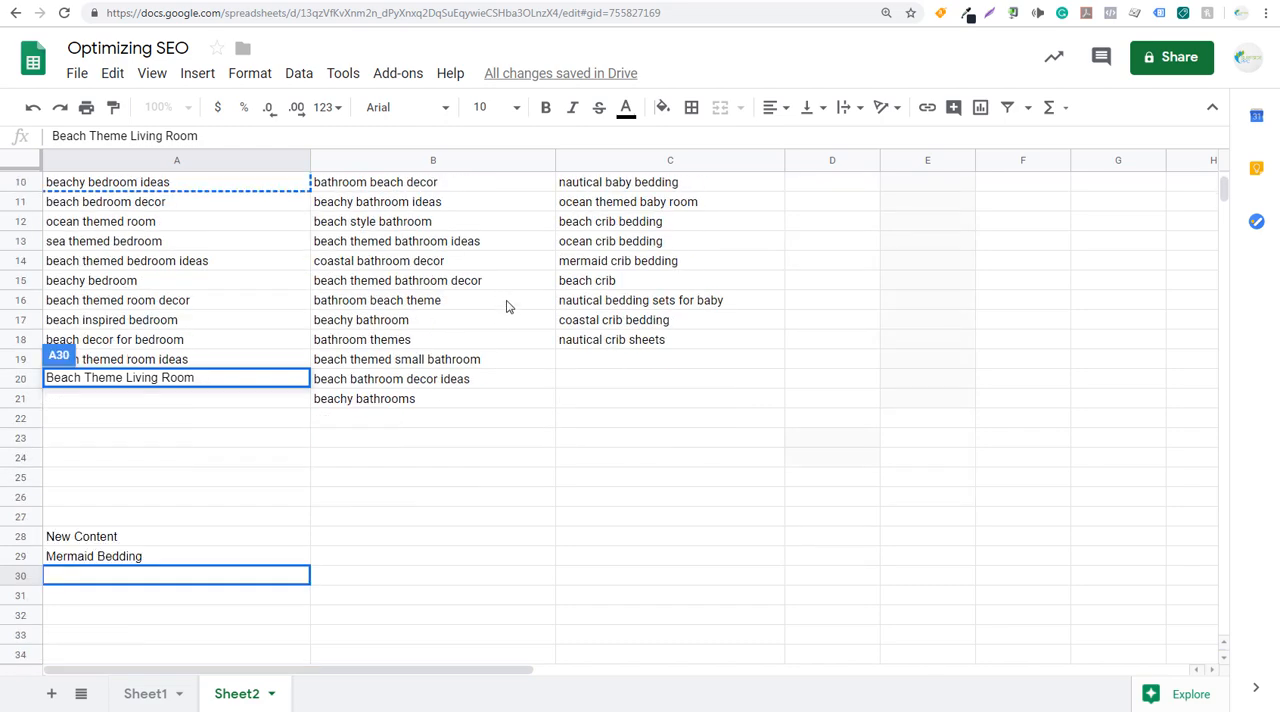
scroll(506, 307, up, 3)
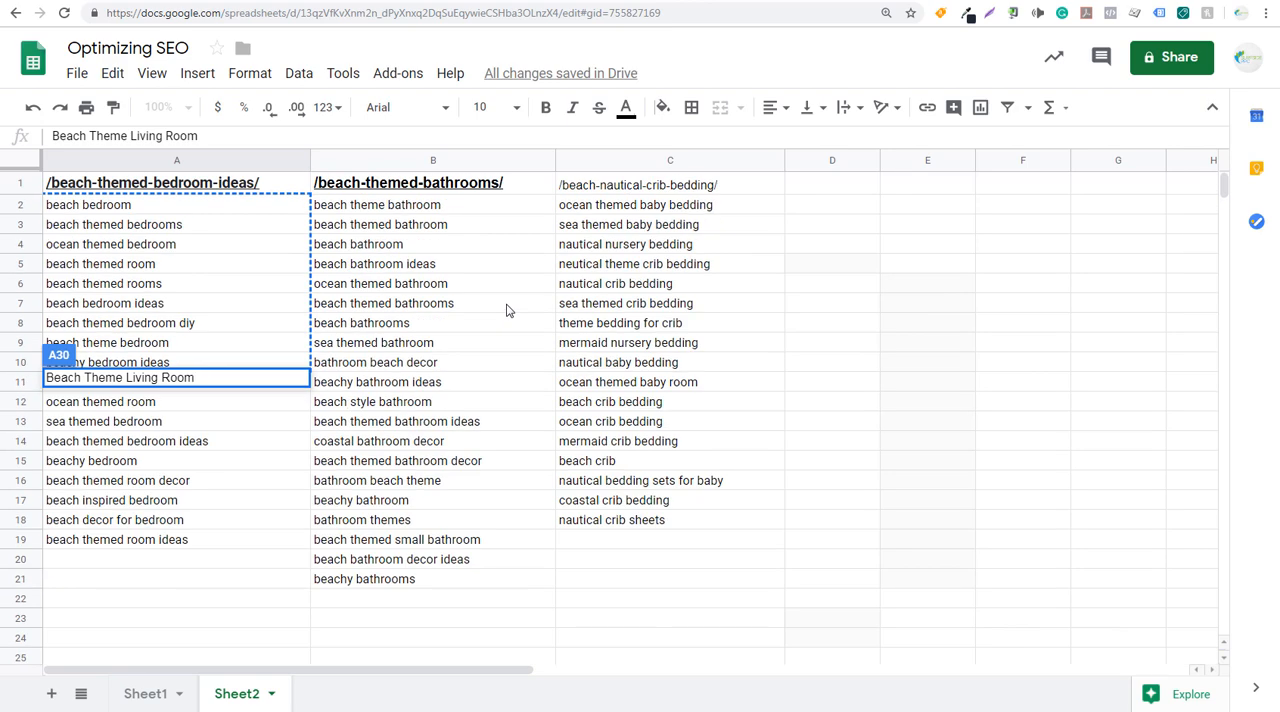
click(380, 255)
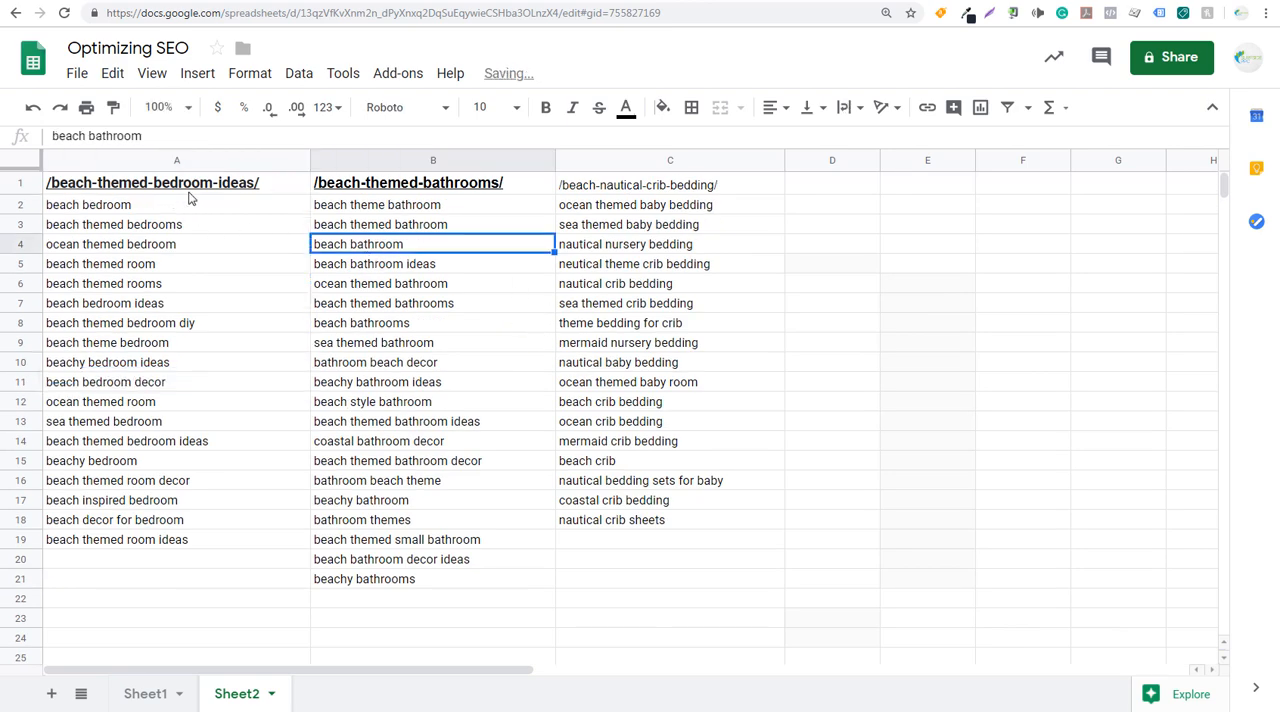
click(590, 186)
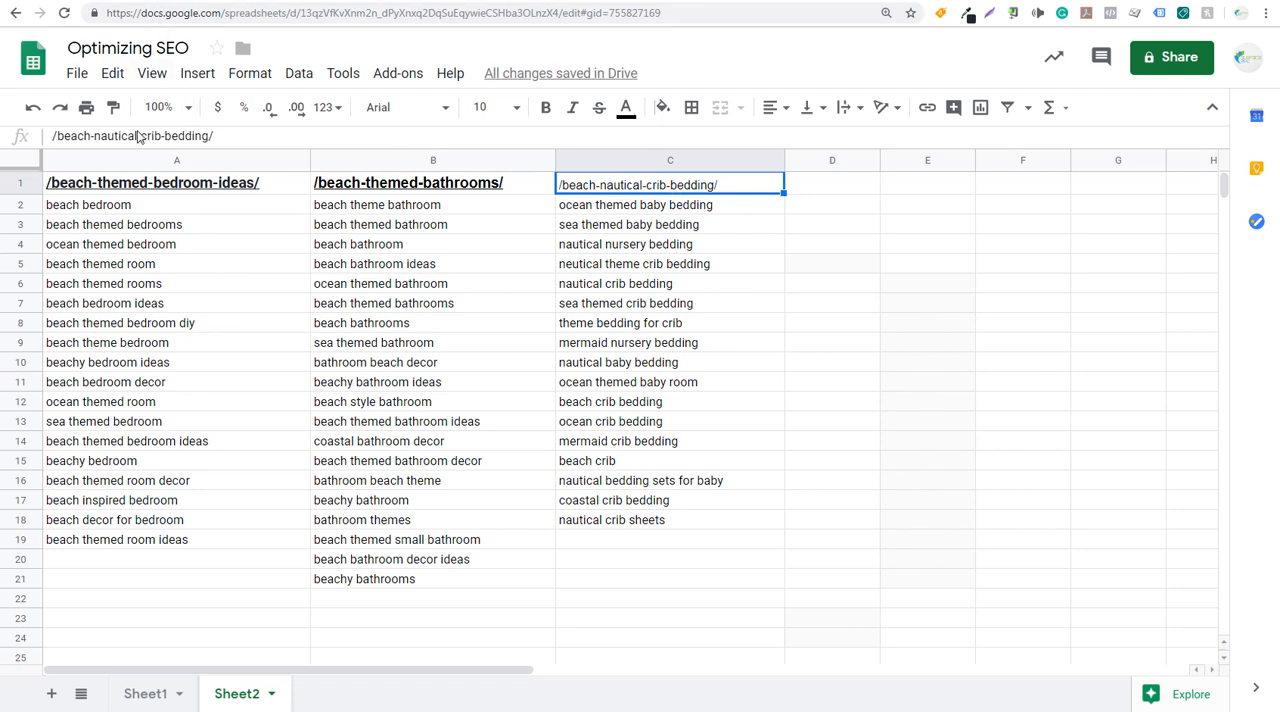
- Switch to Google Analytics, go back to the full Landing Pages list and examine the site's average position
click(148, 3)
click(418, 286)
scroll(418, 280, up, 5)
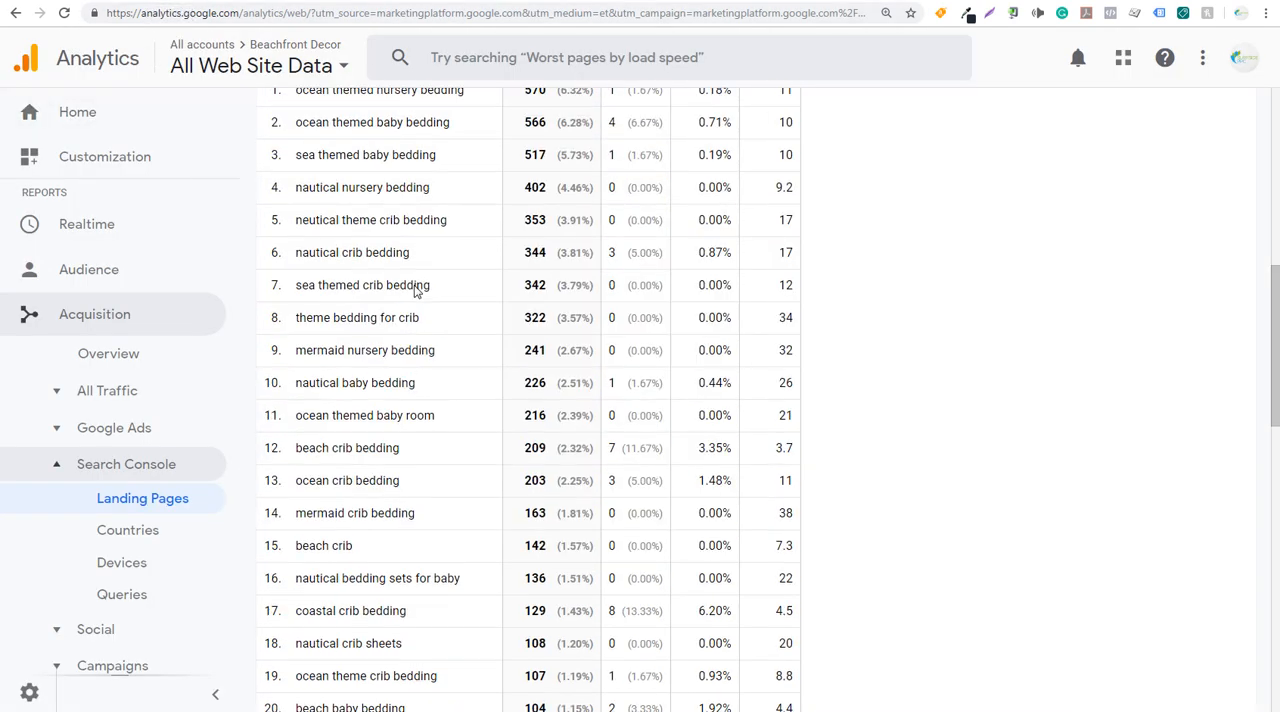
scroll(418, 268, up, 3)
click(276, 155)
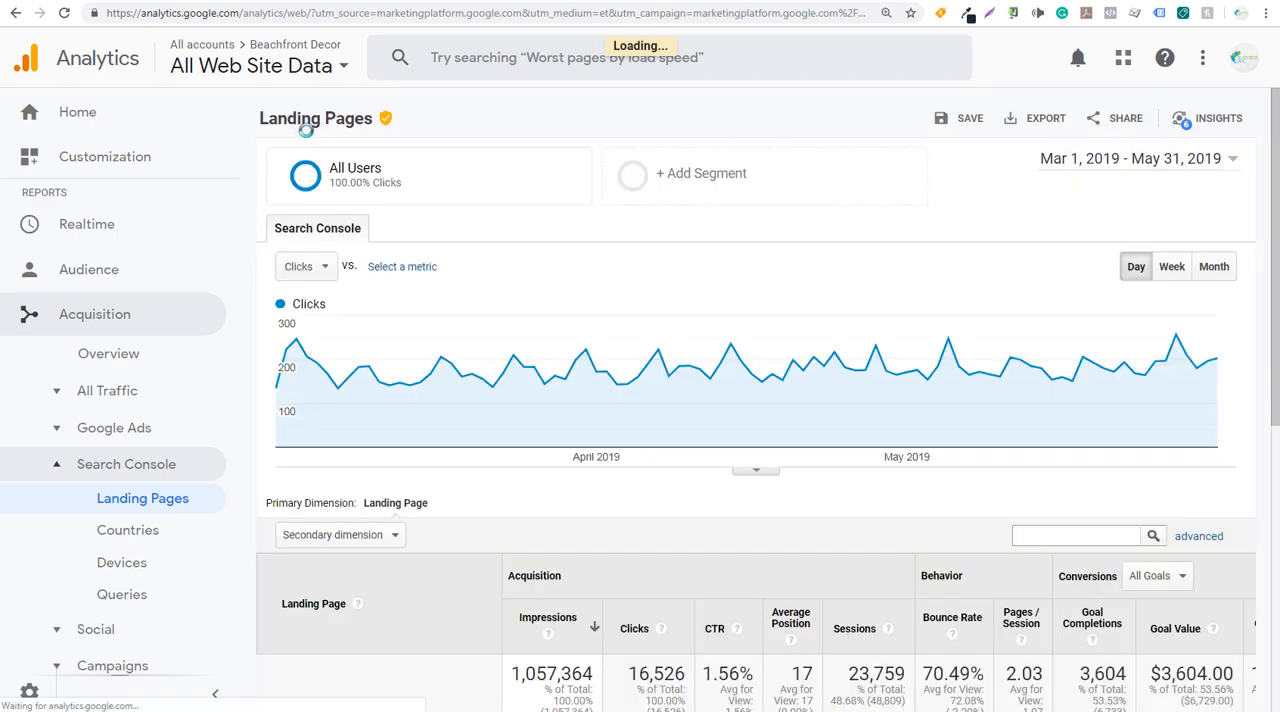
scroll(537, 246, down, 4)
scroll(600, 421, down, 2)
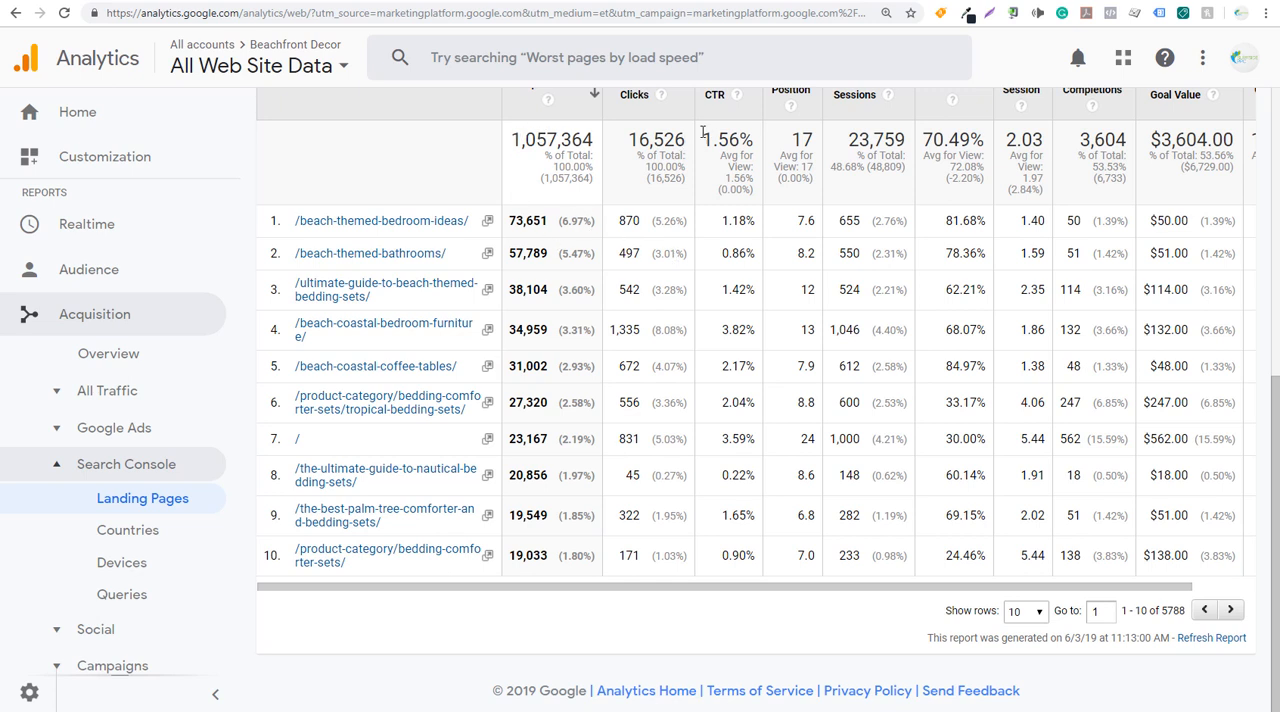
drag(786, 141, 817, 144)
click(816, 144)
- Open the search queries for /beach-themed-bathrooms/ and increase the number of rows shown
click(420, 253)
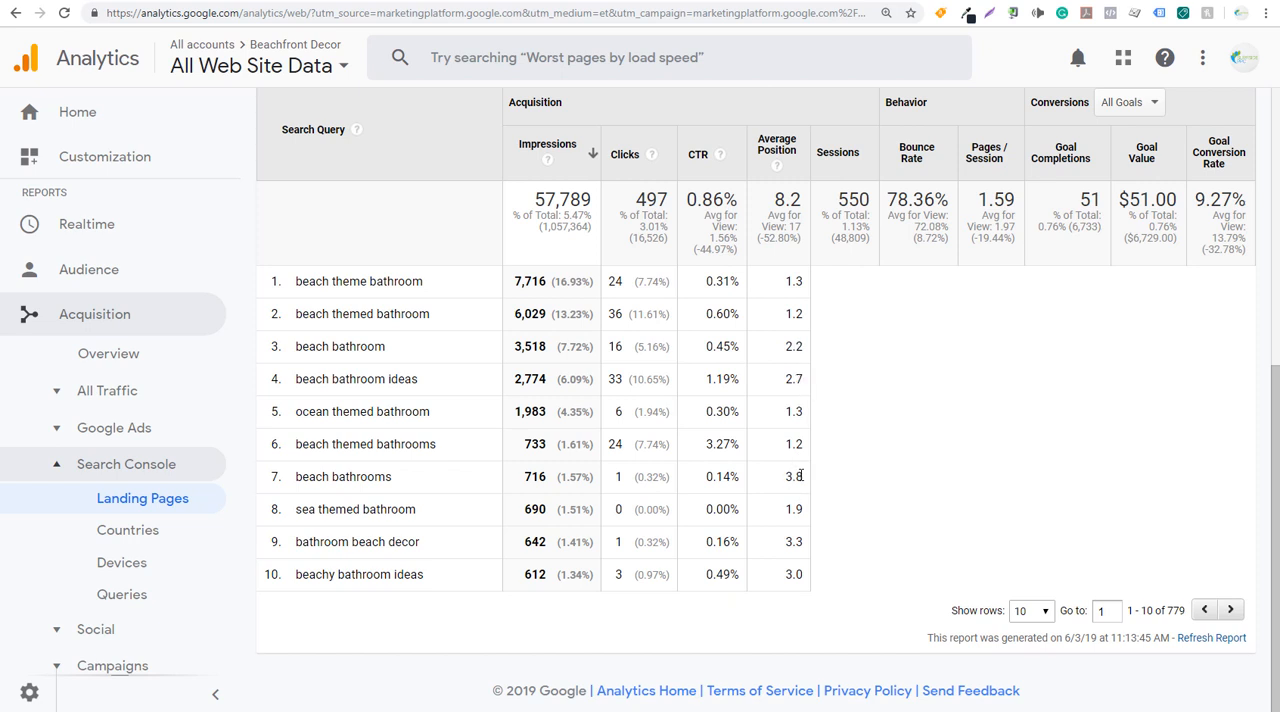
click(1037, 612)
click(1037, 664)
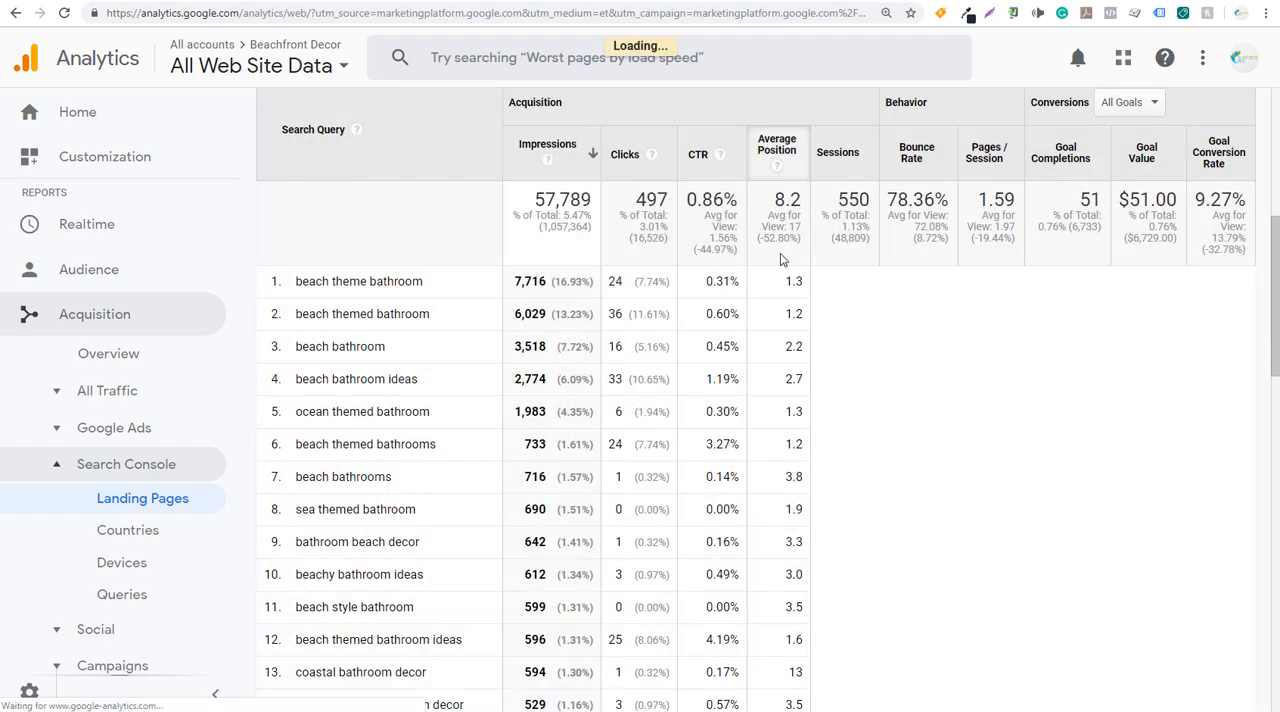
- Examine the "beachy bathroom" query's average position, clicks and impressions
scroll(783, 260, down, 4)
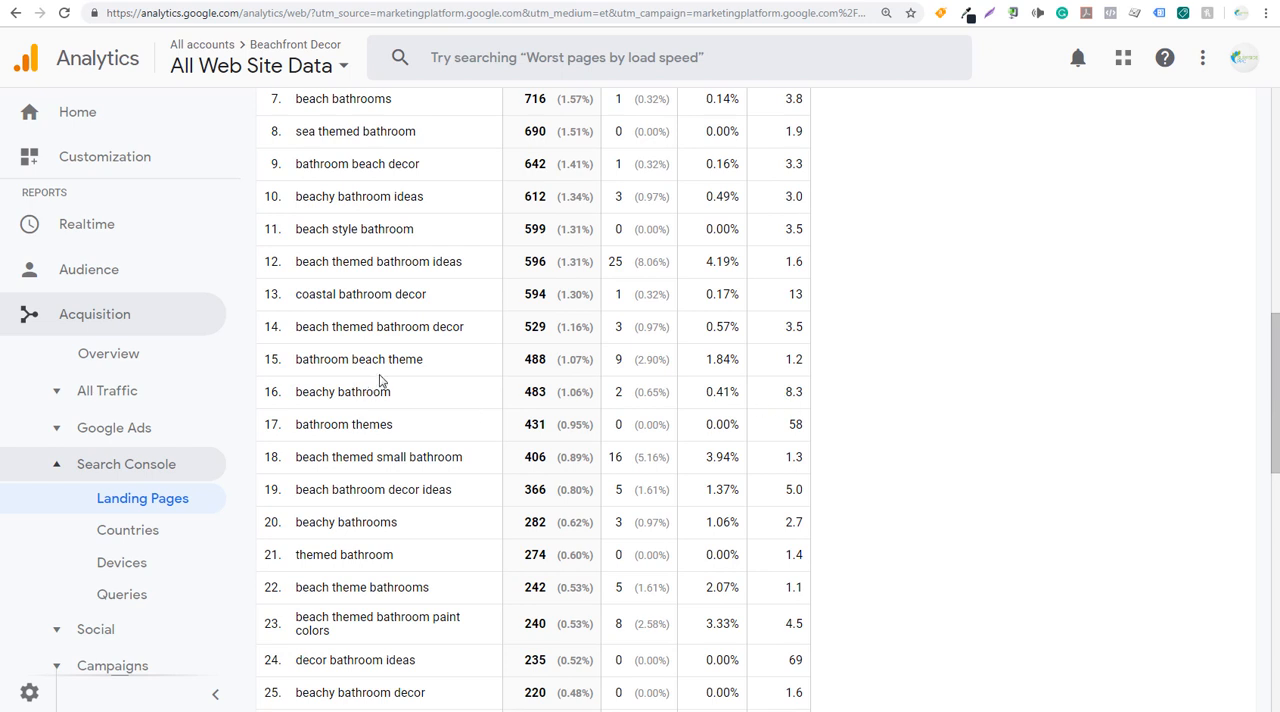
drag(386, 391, 309, 391)
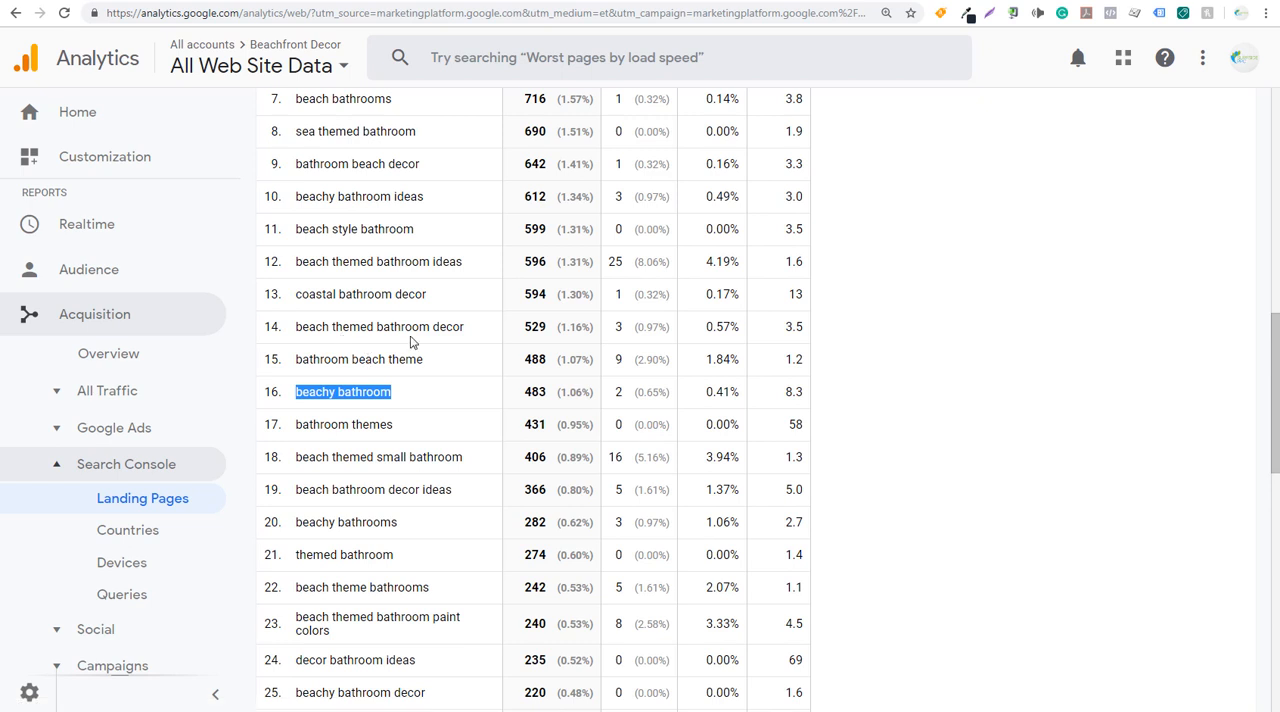
drag(808, 394, 785, 390)
click(799, 392)
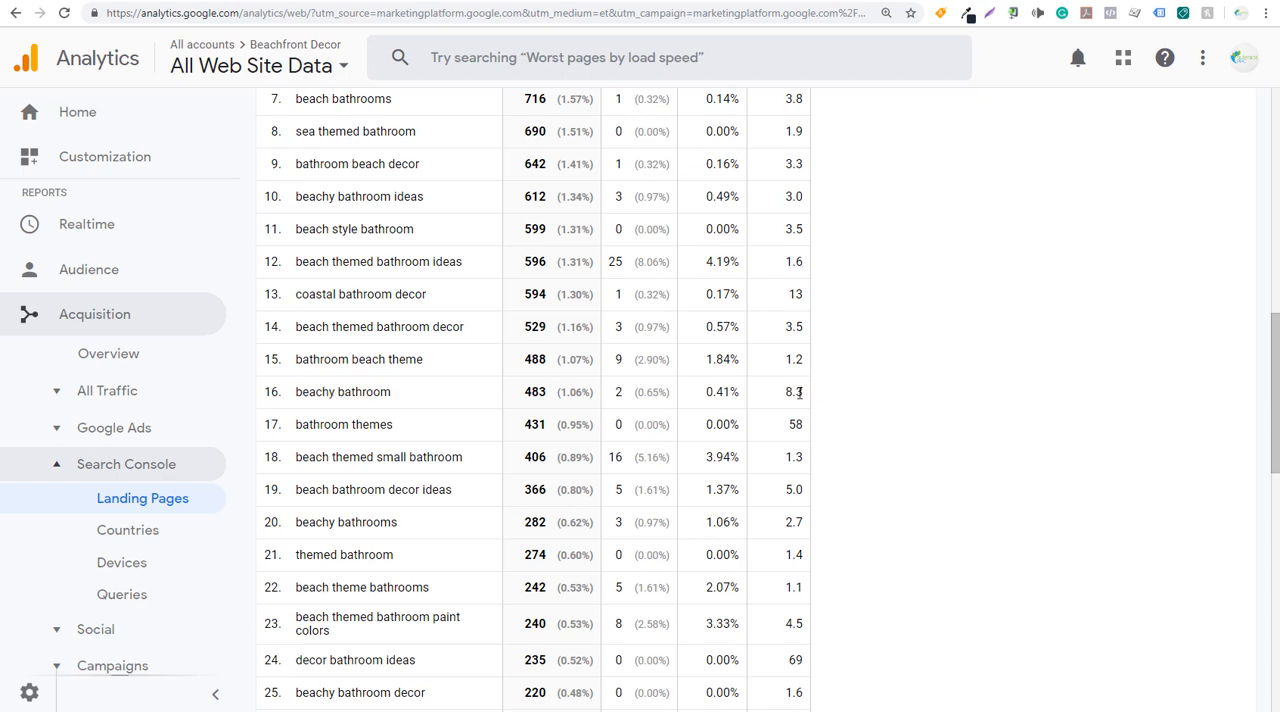
double_click(620, 394)
double_click(538, 393)
click(543, 392)
- Return to the full Landing Pages list and look through the pages with the most impressions
scroll(562, 298, up, 8)
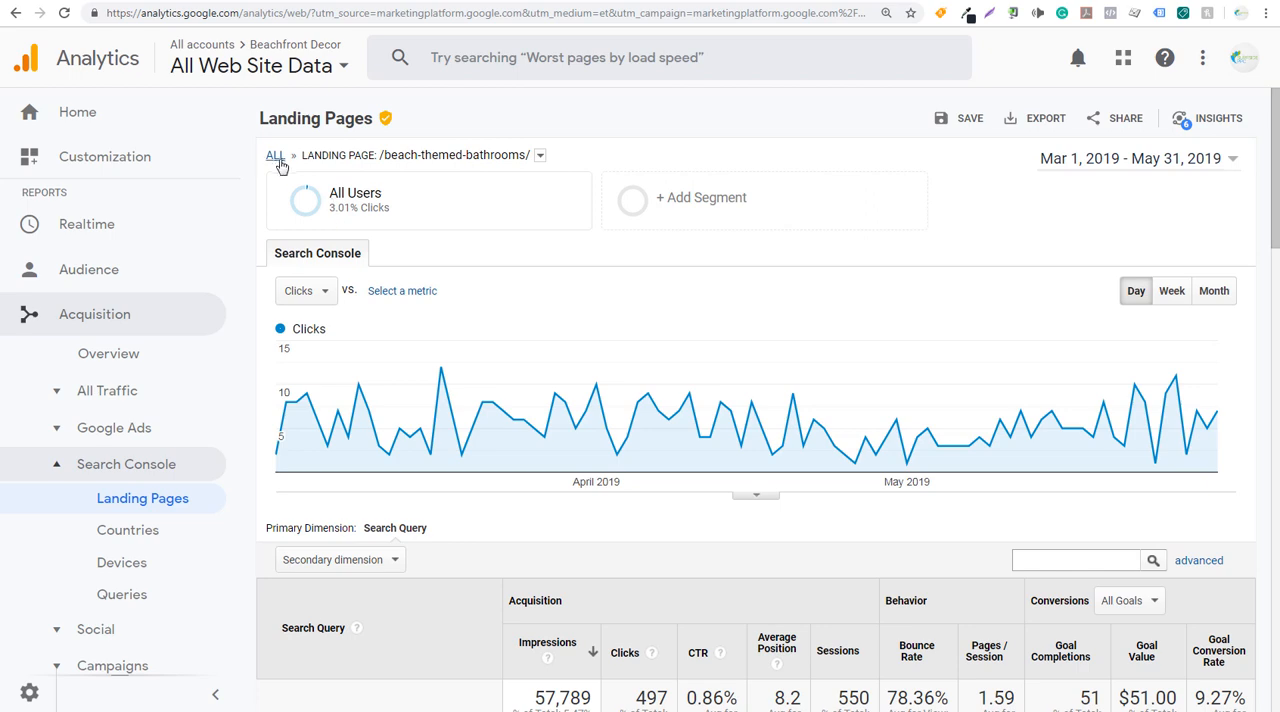
click(277, 160)
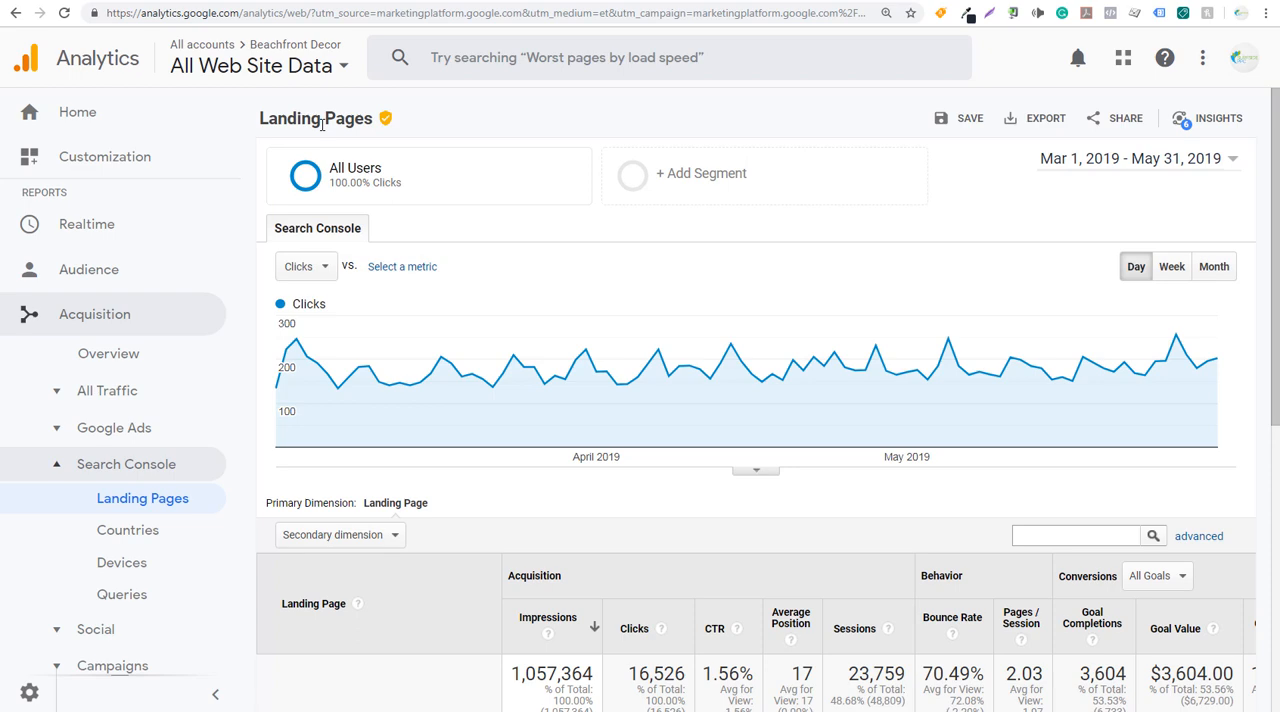
scroll(486, 149, down, 4)
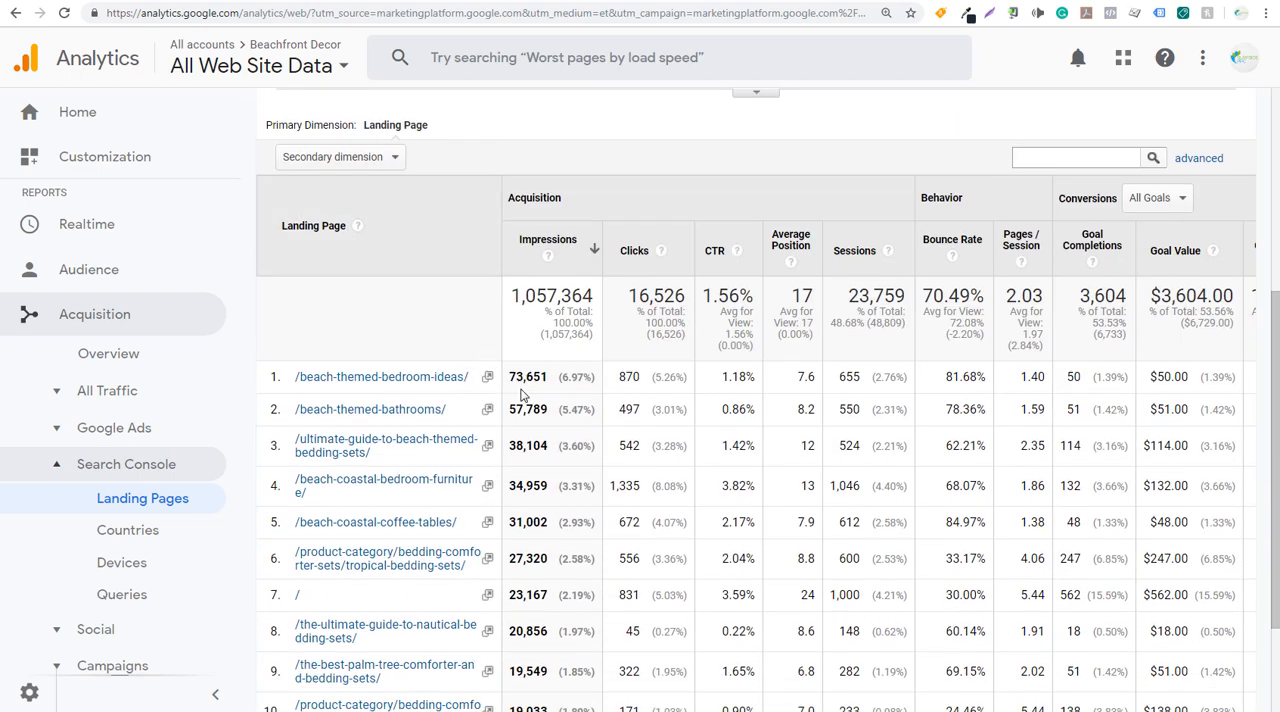
scroll(541, 444, down, 2)
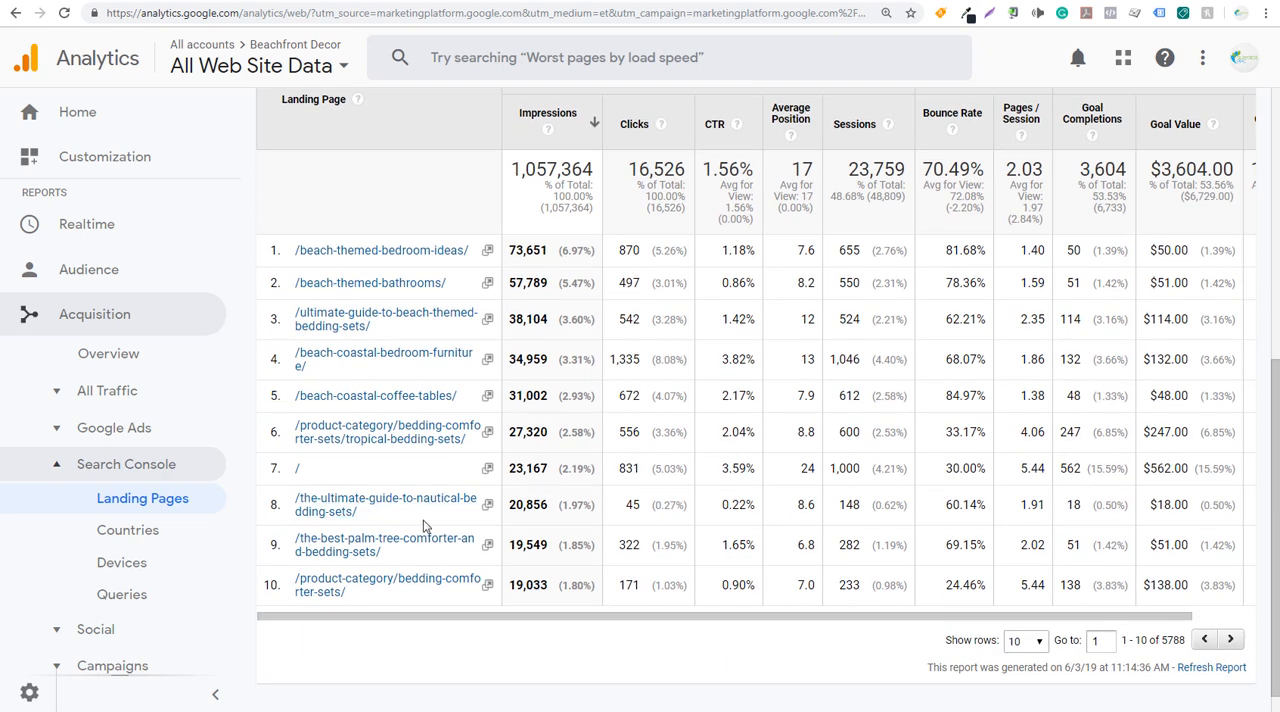
- Copy the /the-ultimate-guide-to-nautical-bedding-sets/ page path into D1 of the Google Sheets file as values only, and widen column D to fit
drag(371, 518, 298, 503)
key(ctrl+c)
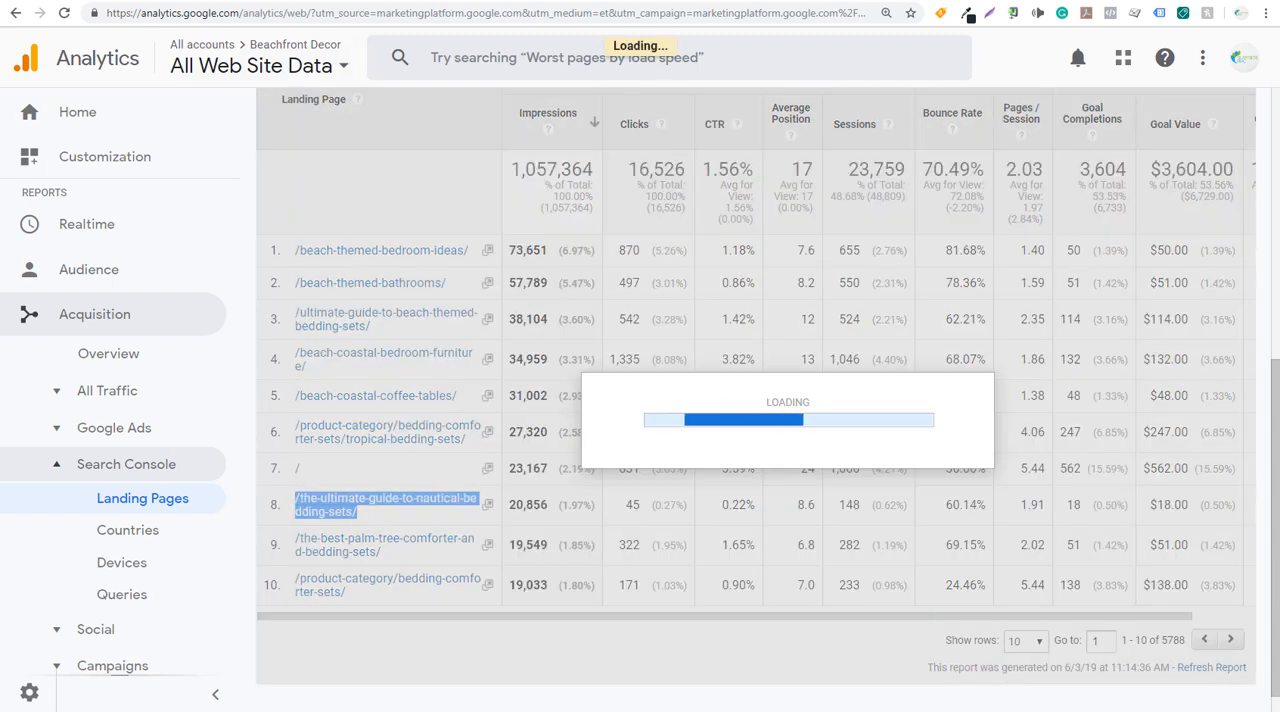
key(ctrl+Tab)
key(ctrl+v)
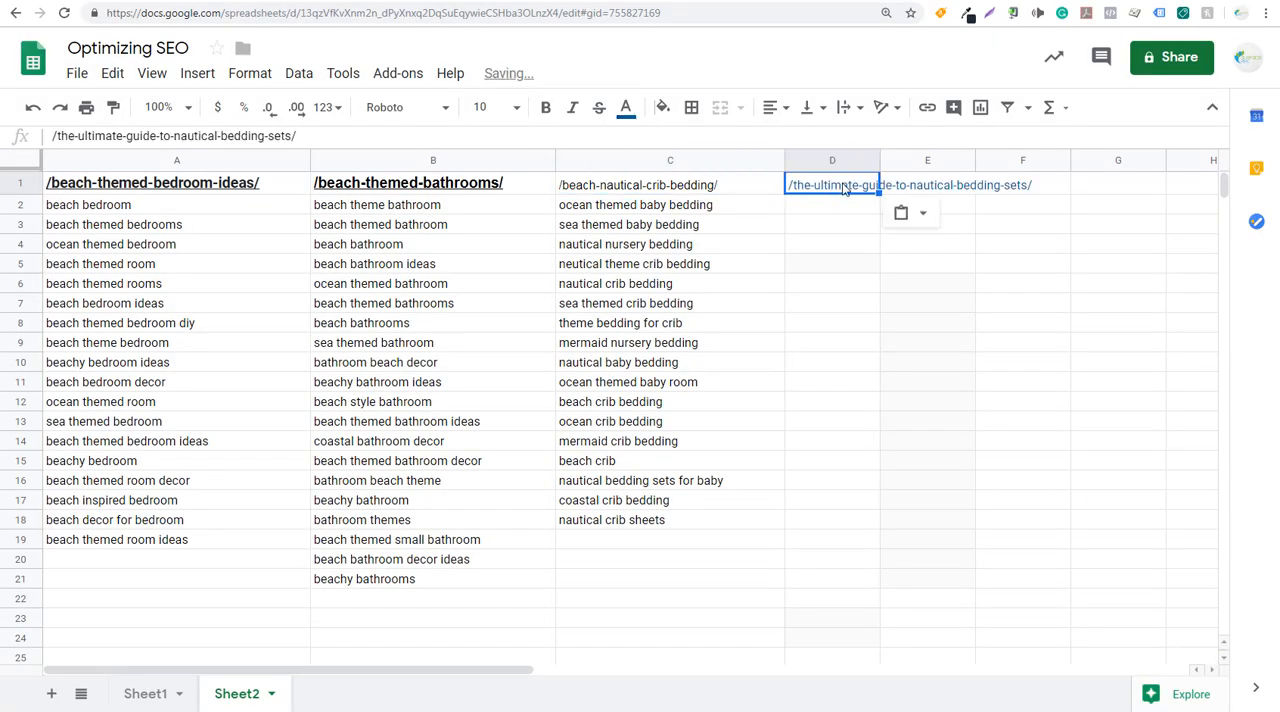
click(903, 213)
click(934, 251)
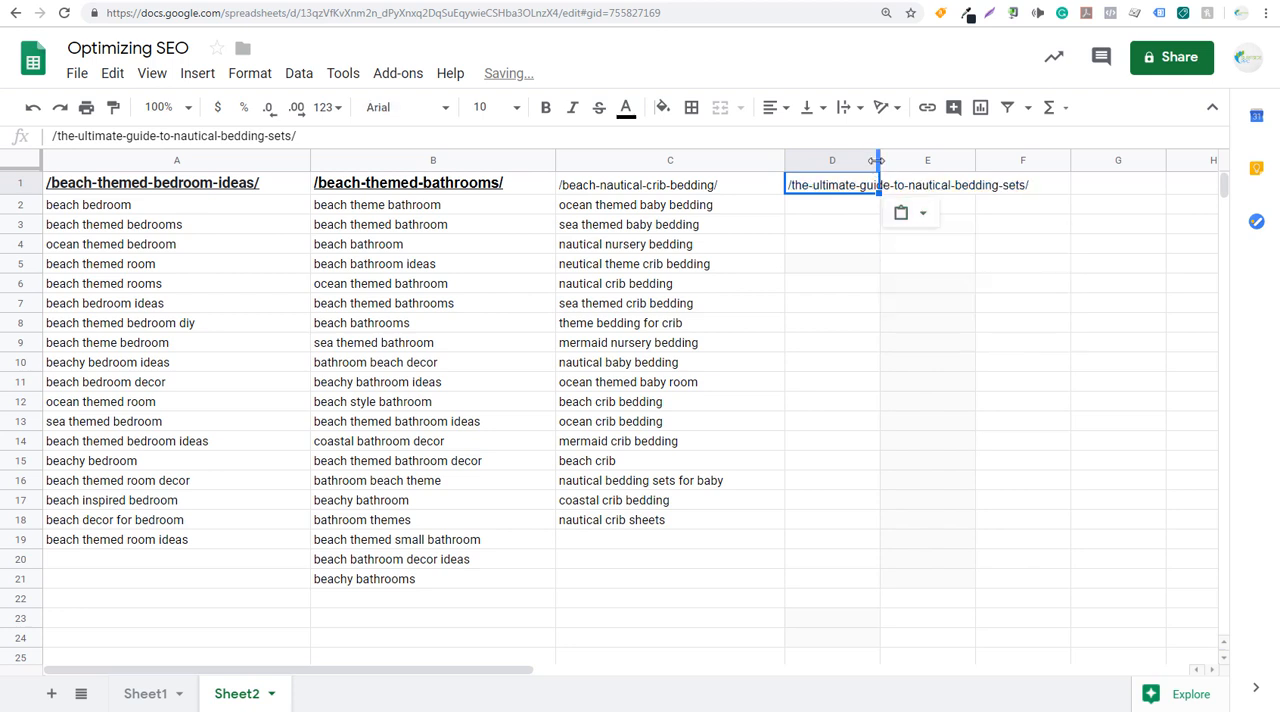
drag(876, 160, 1057, 160)
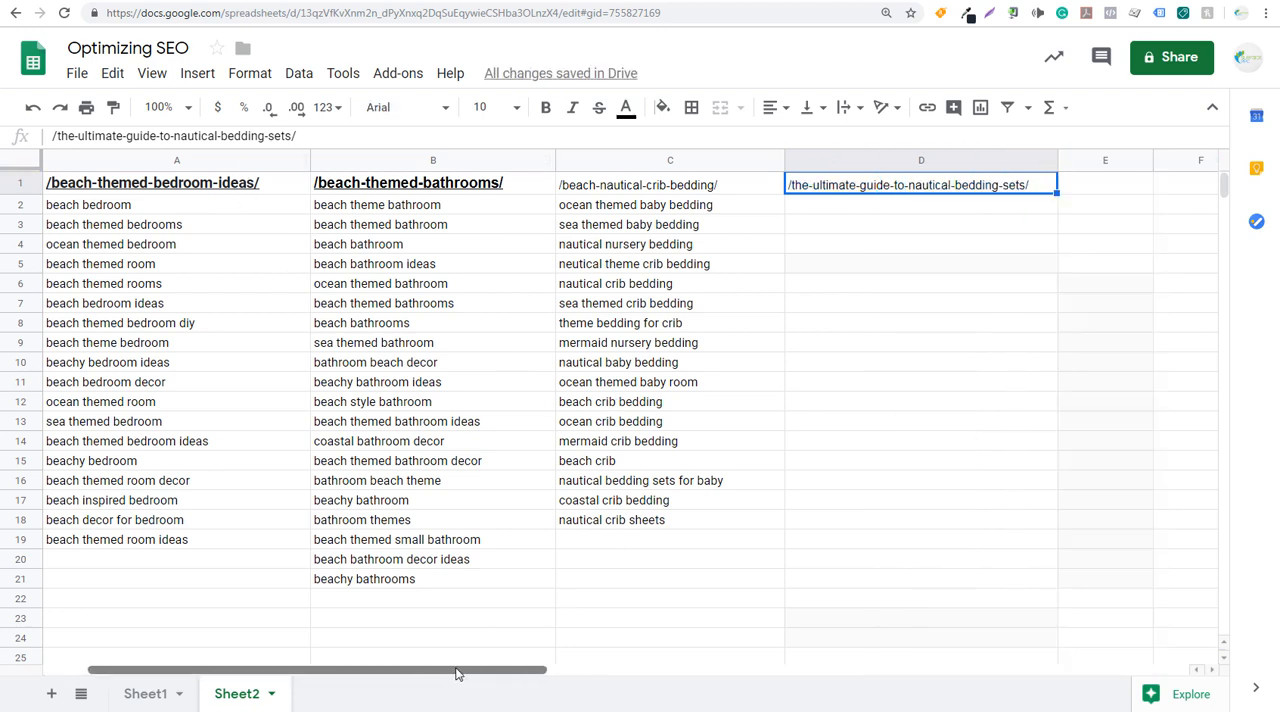
- Fill the entire /beach-themed-bathrooms/ column B with orange
click(476, 156)
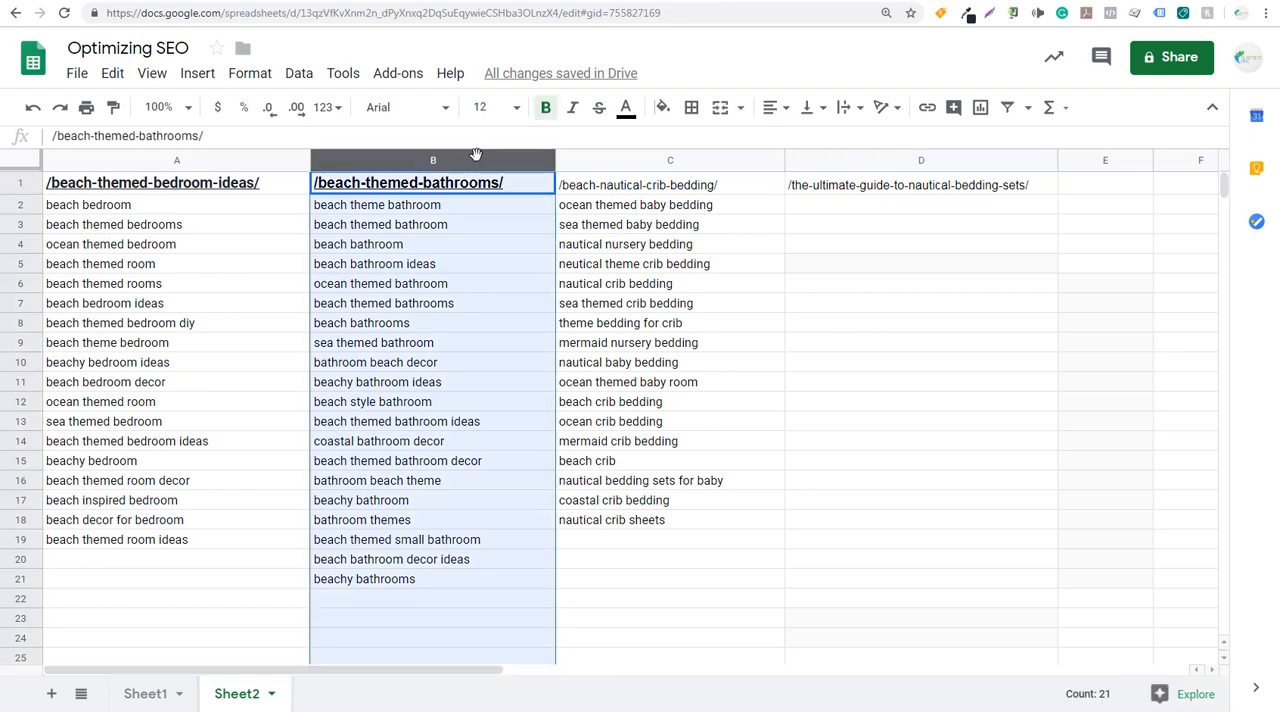
click(672, 105)
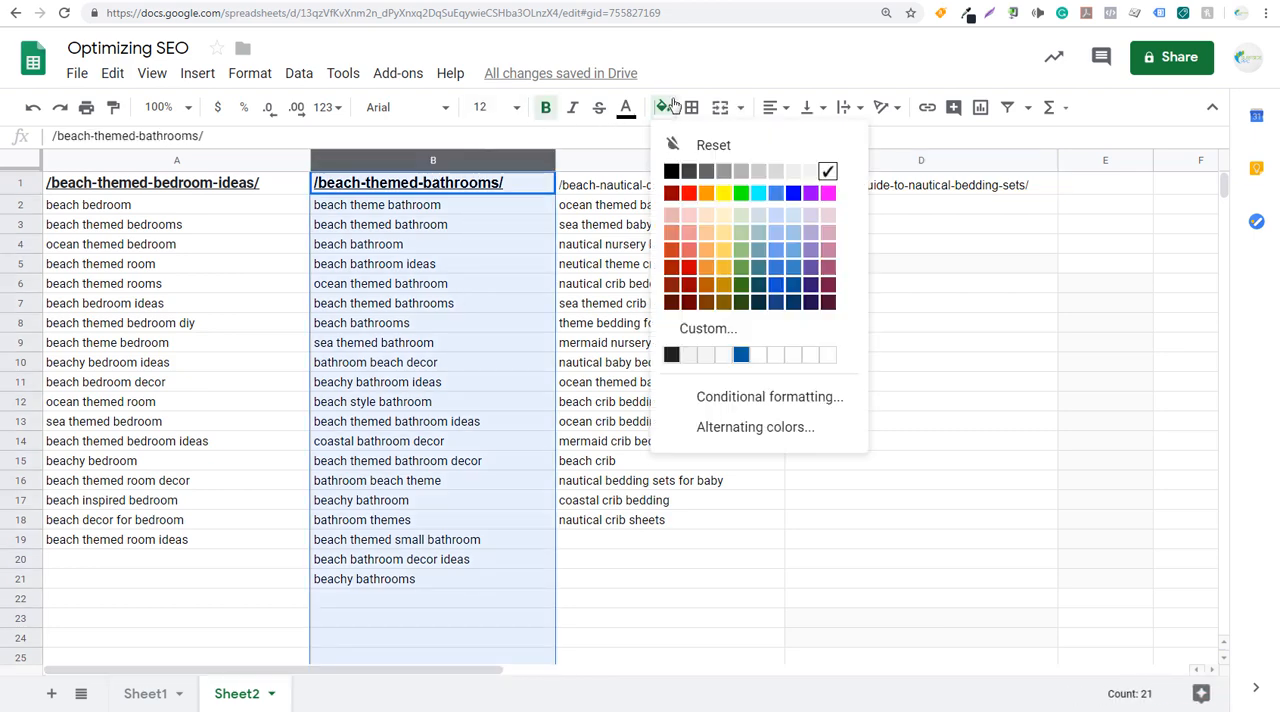
click(706, 193)
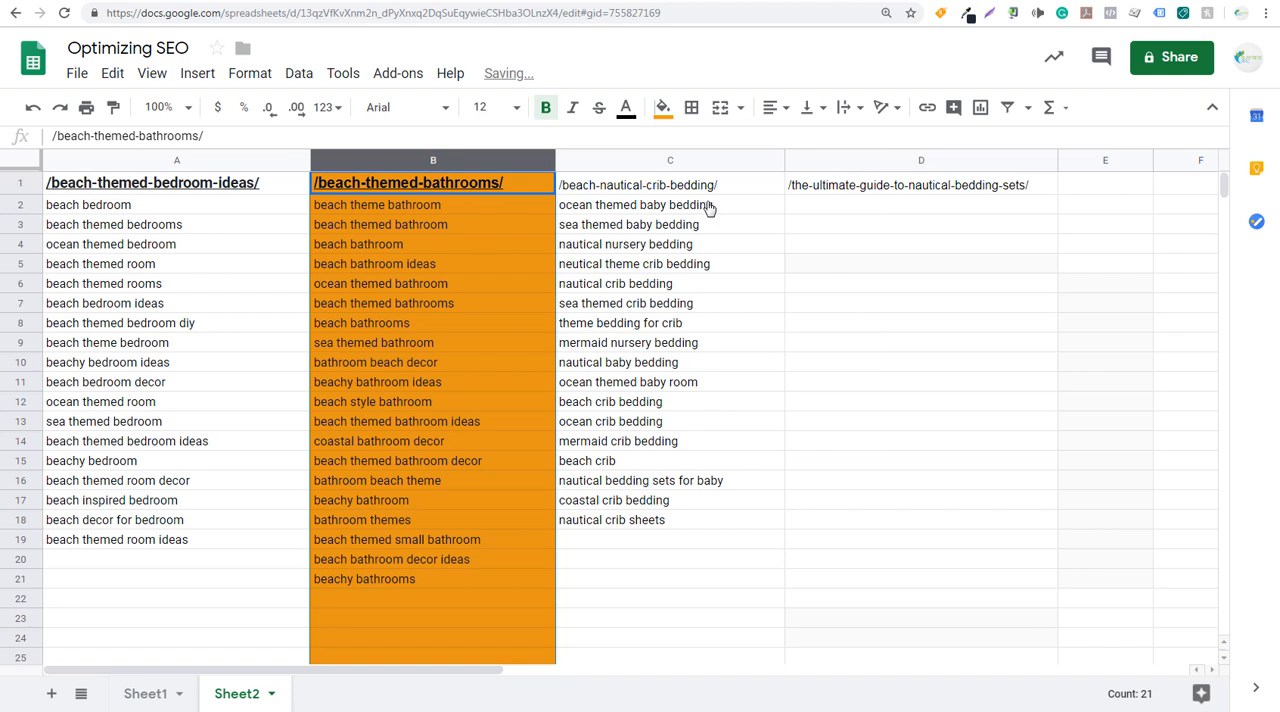
click(748, 301)
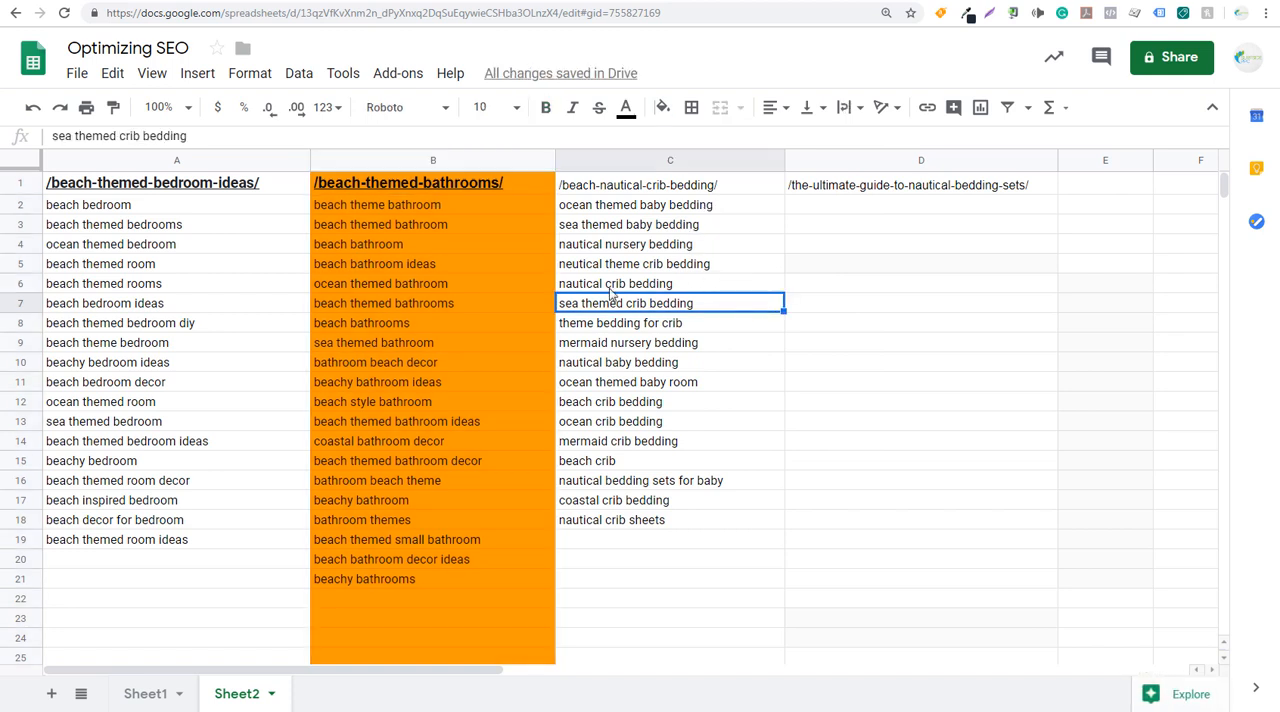
click(467, 162)
click(582, 160)
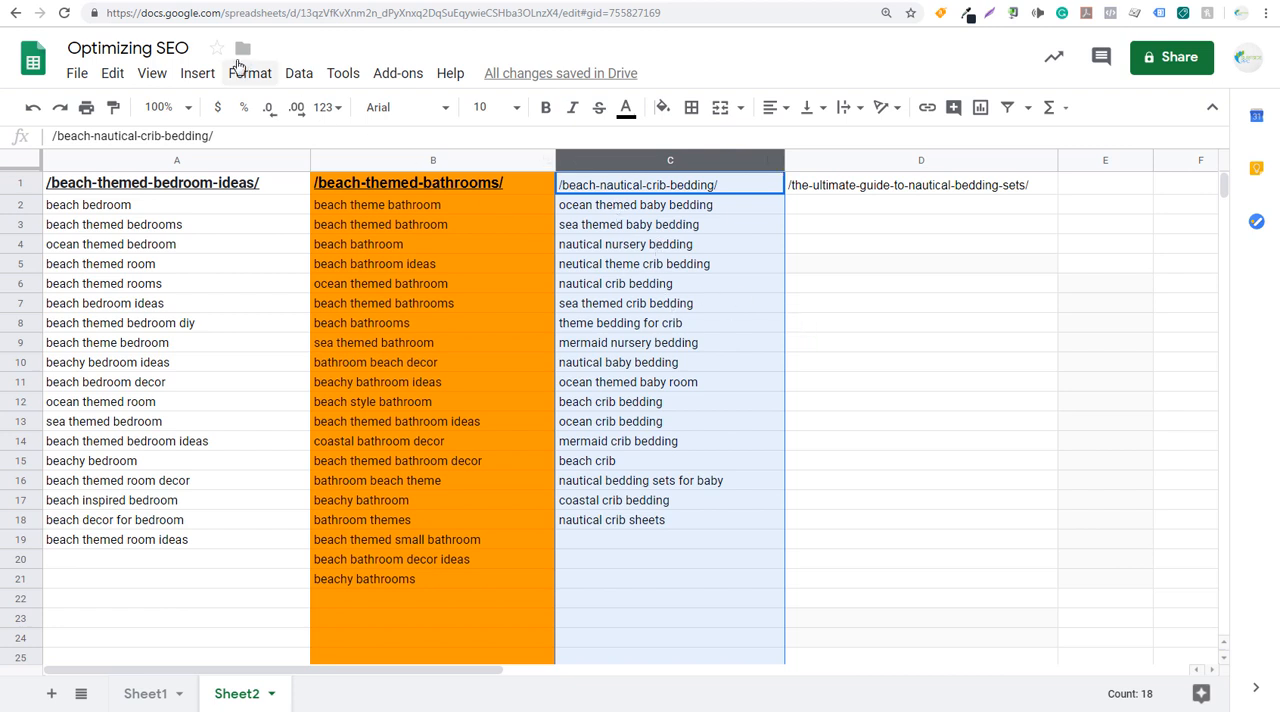
- In Google Analytics, show more rows of the nautical bedding page's search queries and copy those from "nautical bedding" through "nautical sheets"
click(146, 1)
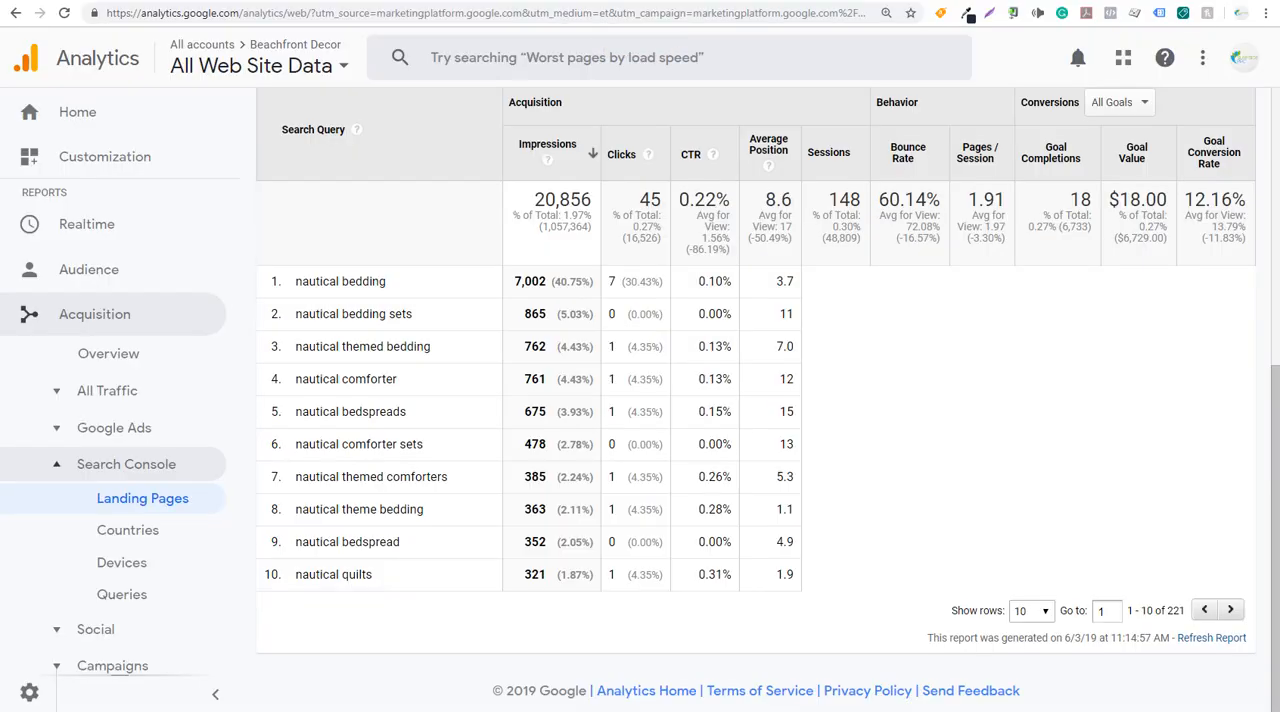
click(1020, 610)
click(1022, 643)
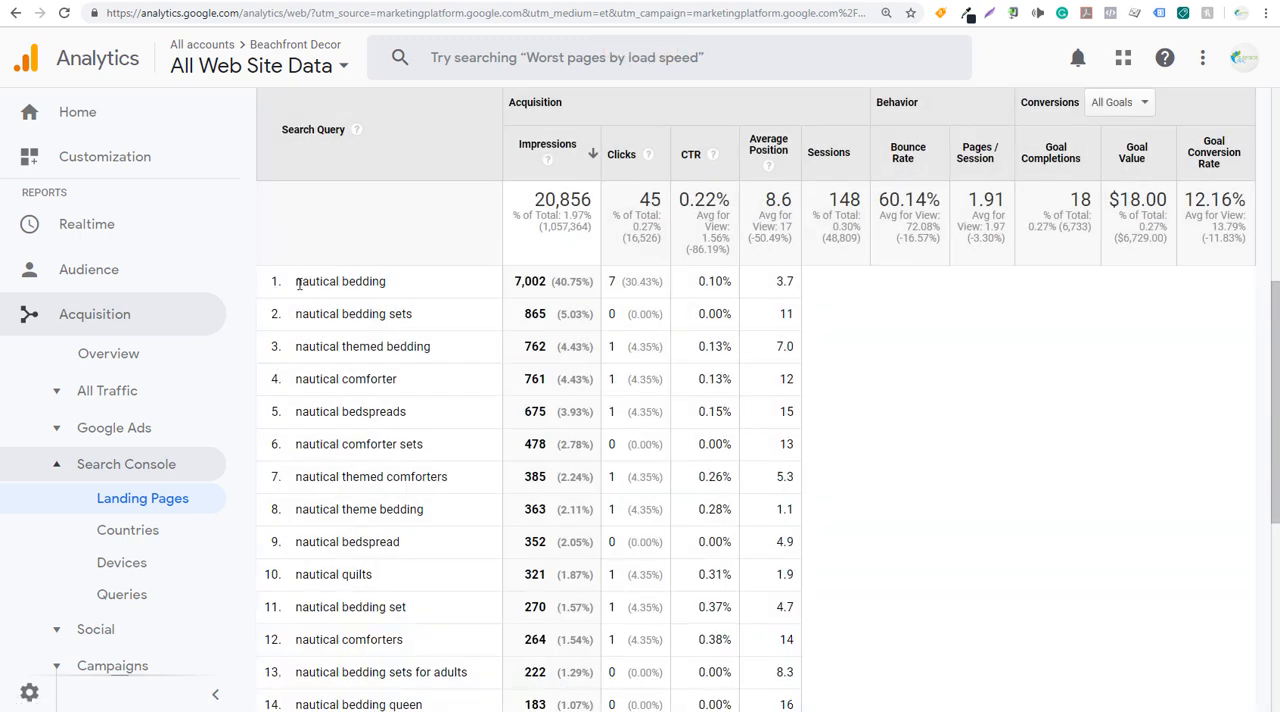
drag(296, 283, 466, 550)
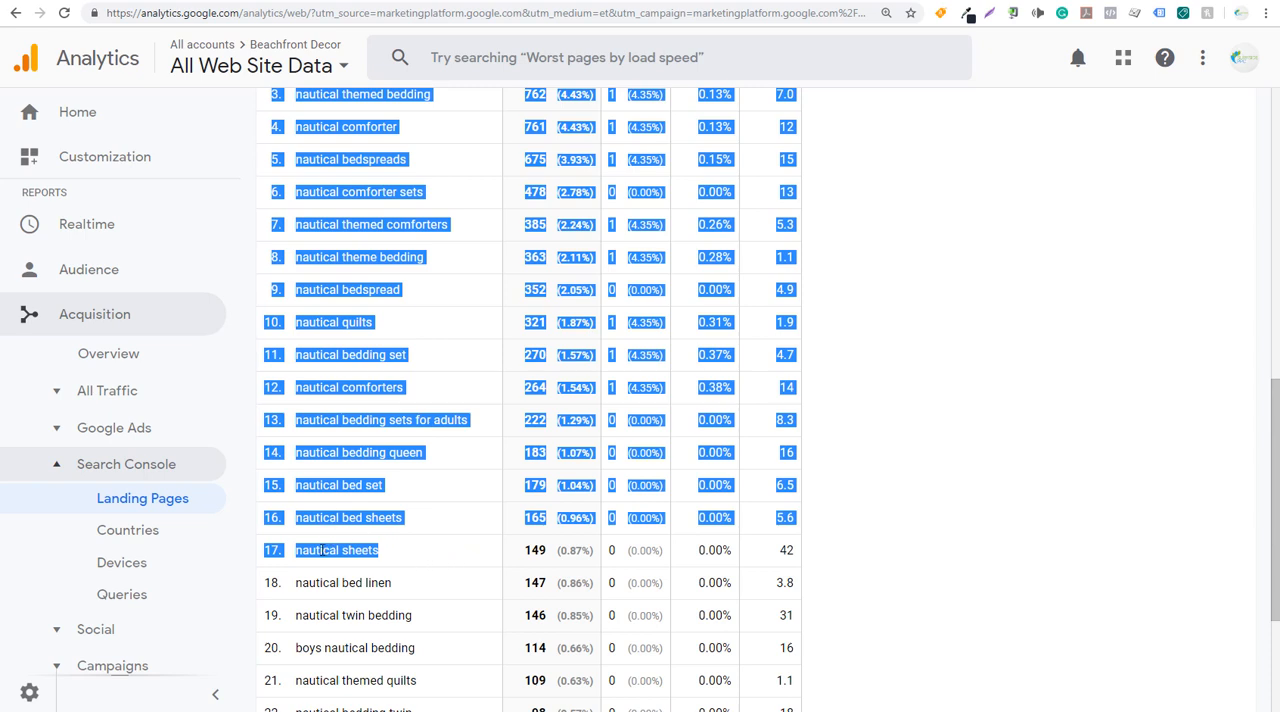
- In the Google Sheets file, paste the copied report rows, place the nautical queries in D2:D18, and clear the leftover report data beside them
key(ctrl+Tab)
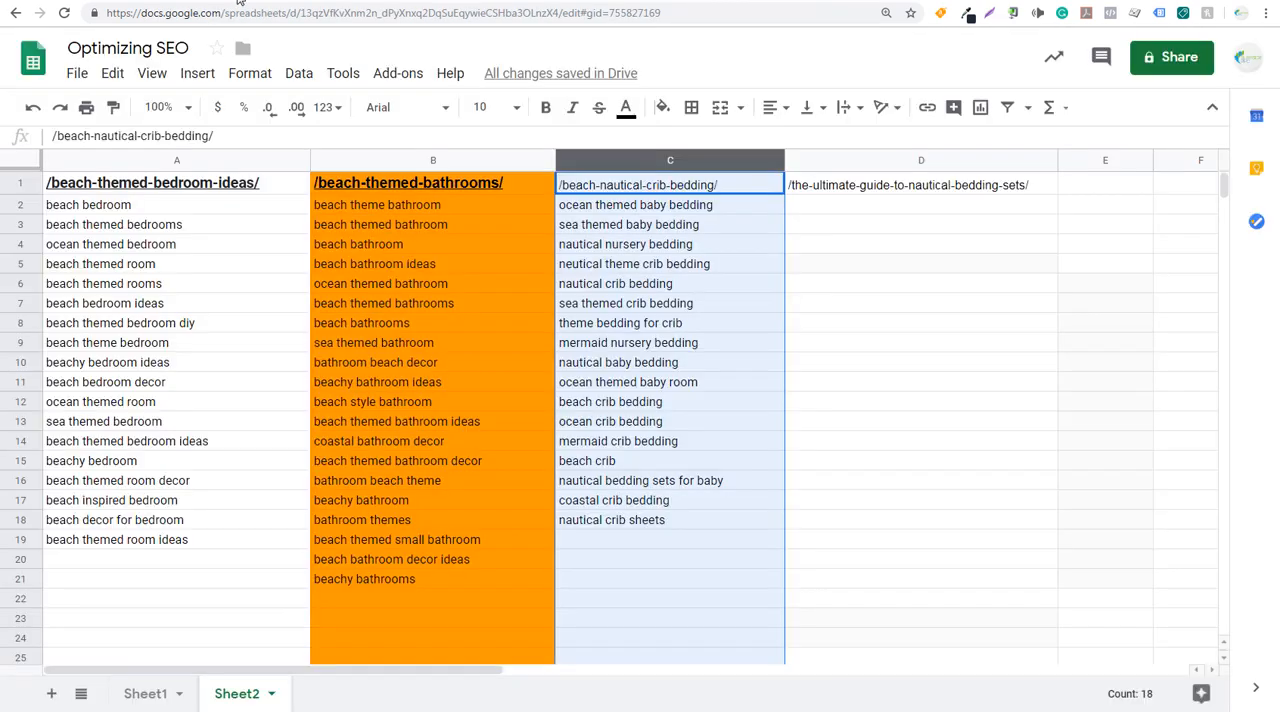
click(1099, 290)
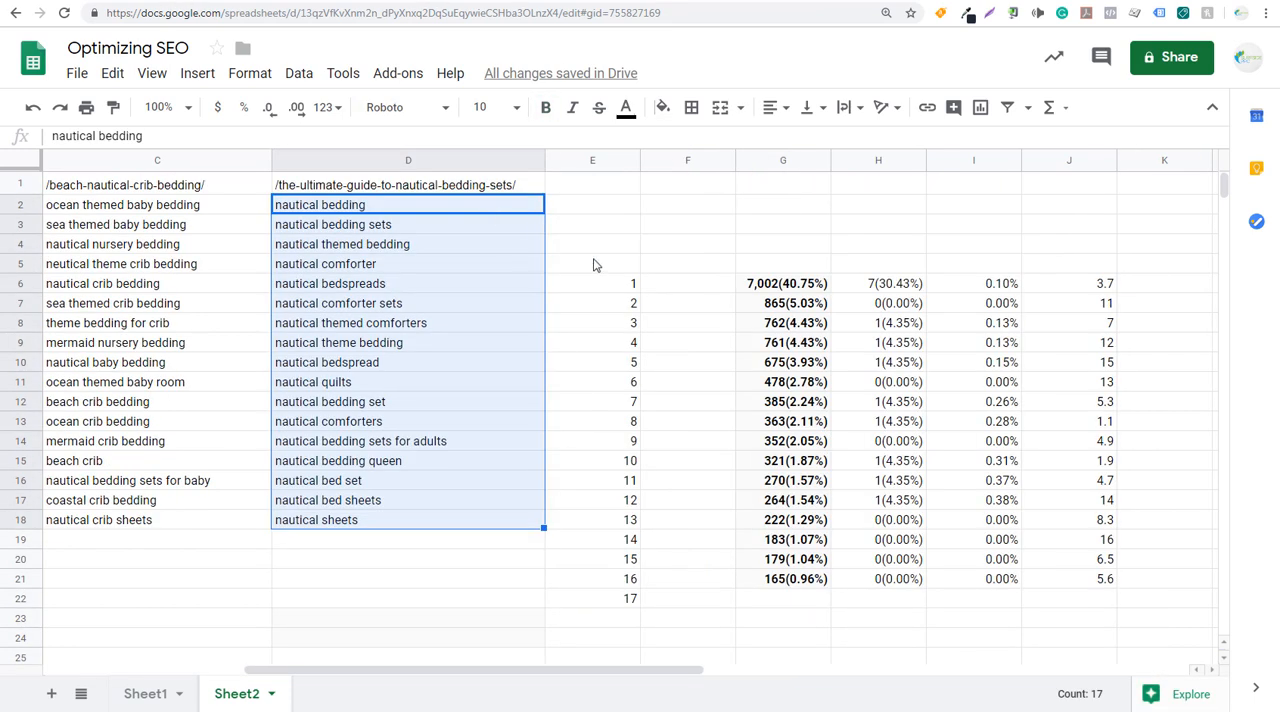
mouse_move(592, 263)
mouse_down()
mouse_move(1172, 610)
mouse_move(1169, 633)
mouse_move(730, 425)
mouse_move(608, 274)
mouse_up()
click(1150, 569)
key(Delete)
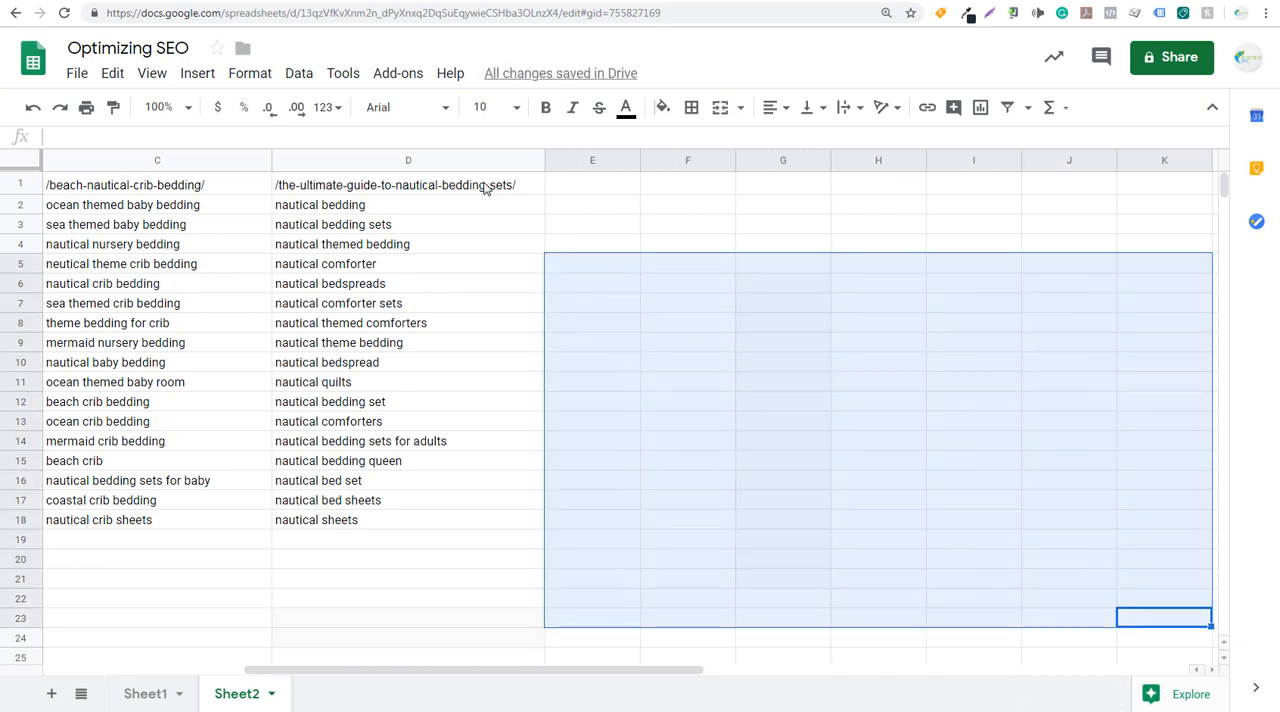
- Copy the queries in D2:D11, "nautical bedding" through "nautical quilts", and get keyword ideas for them in Google Ads Keyword Planner
click(408, 189)
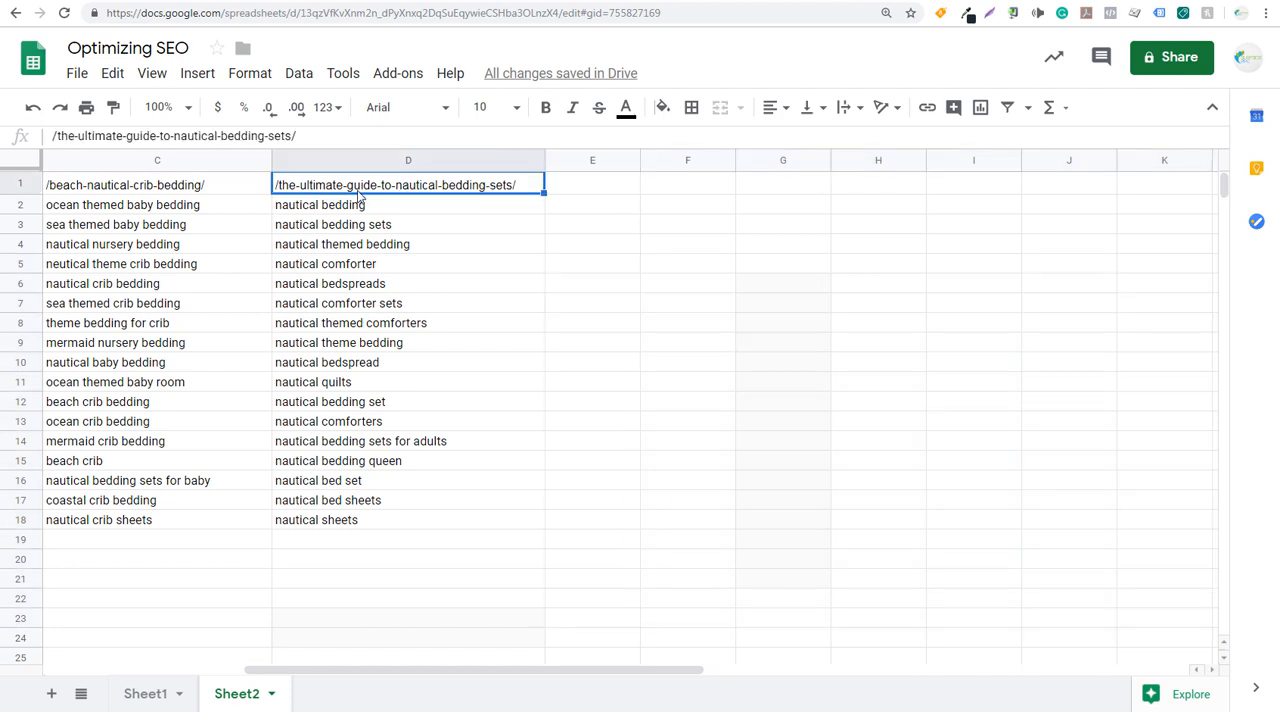
drag(346, 206, 345, 330)
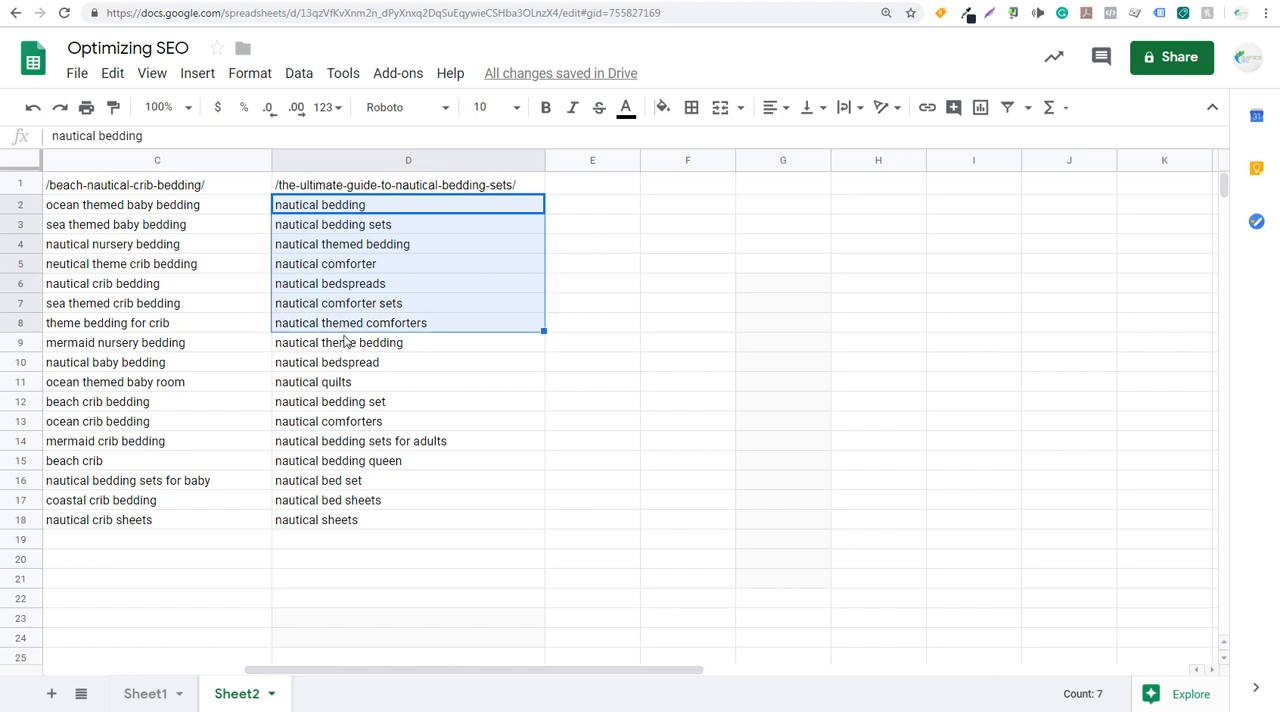
click(348, 345)
drag(350, 205, 355, 392)
key(ctrl+c)
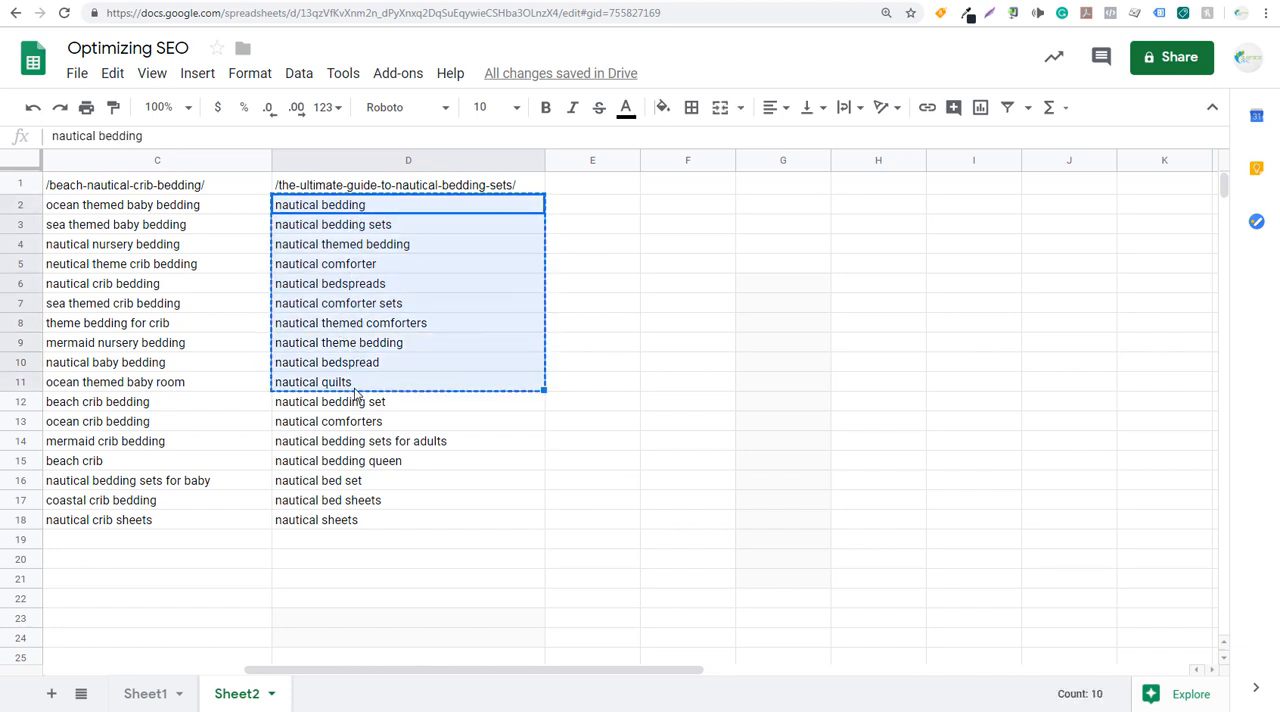
click(404, 1)
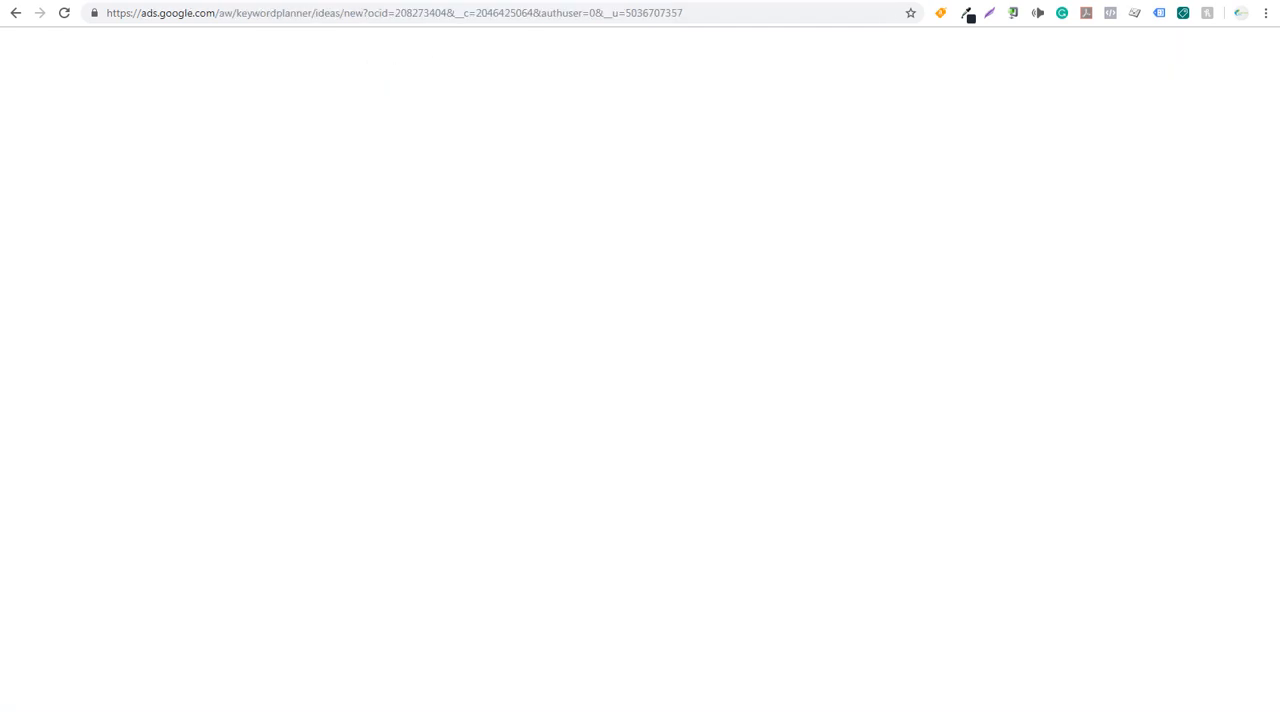
click(364, 108)
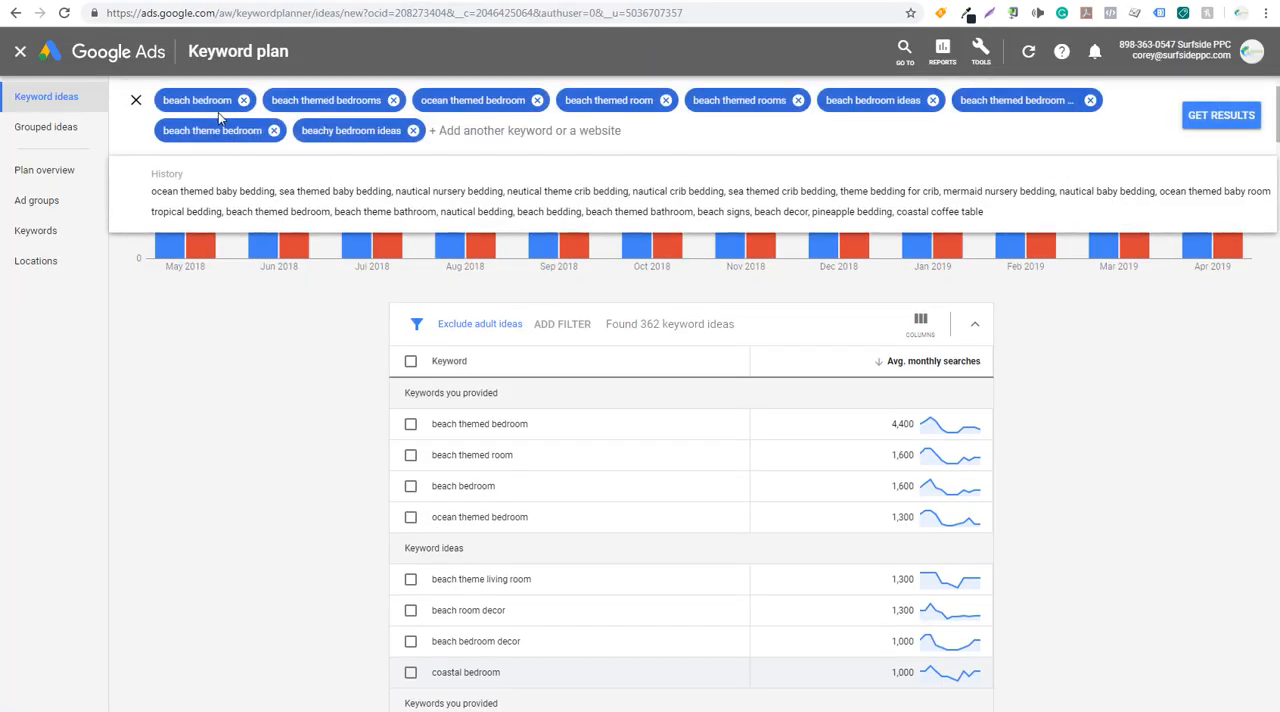
key(ctrl+v)
click(1210, 118)
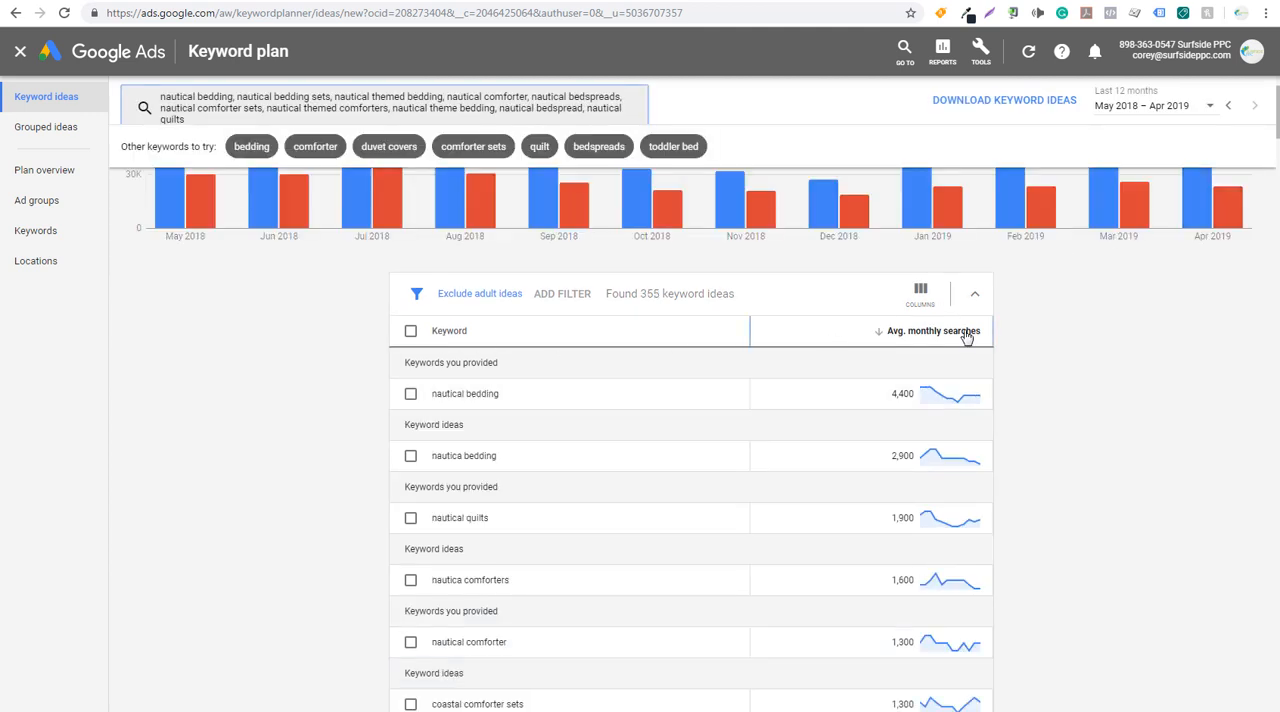
- Examine the average monthly searches of the nautical keywords, including "nautical quilts" and "nautical bedspreads"
mouse_move(966, 338)
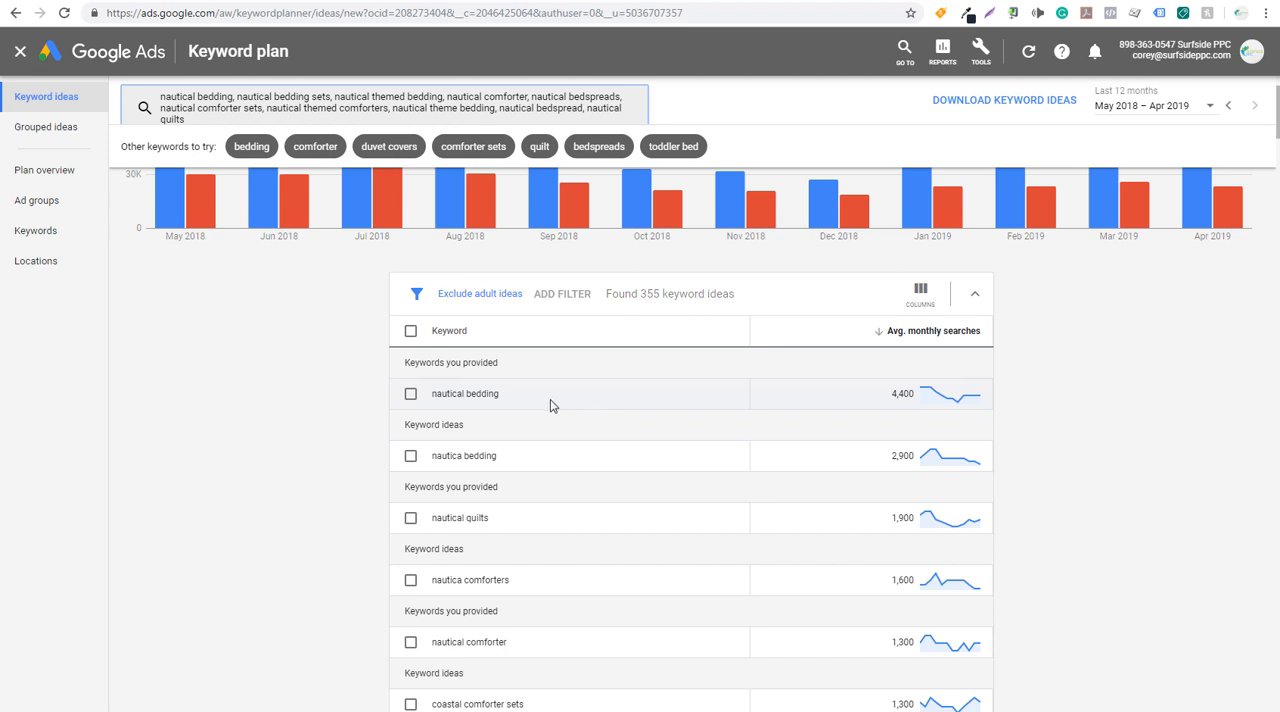
drag(435, 521, 491, 520)
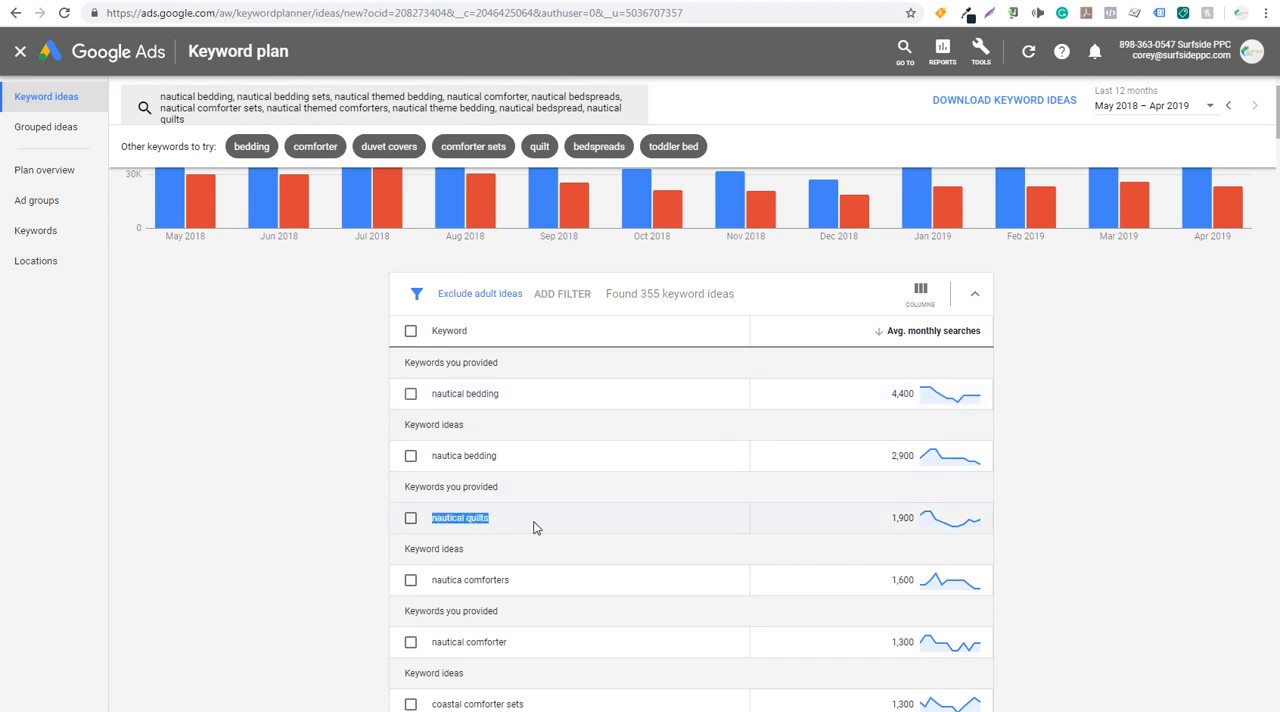
click(535, 525)
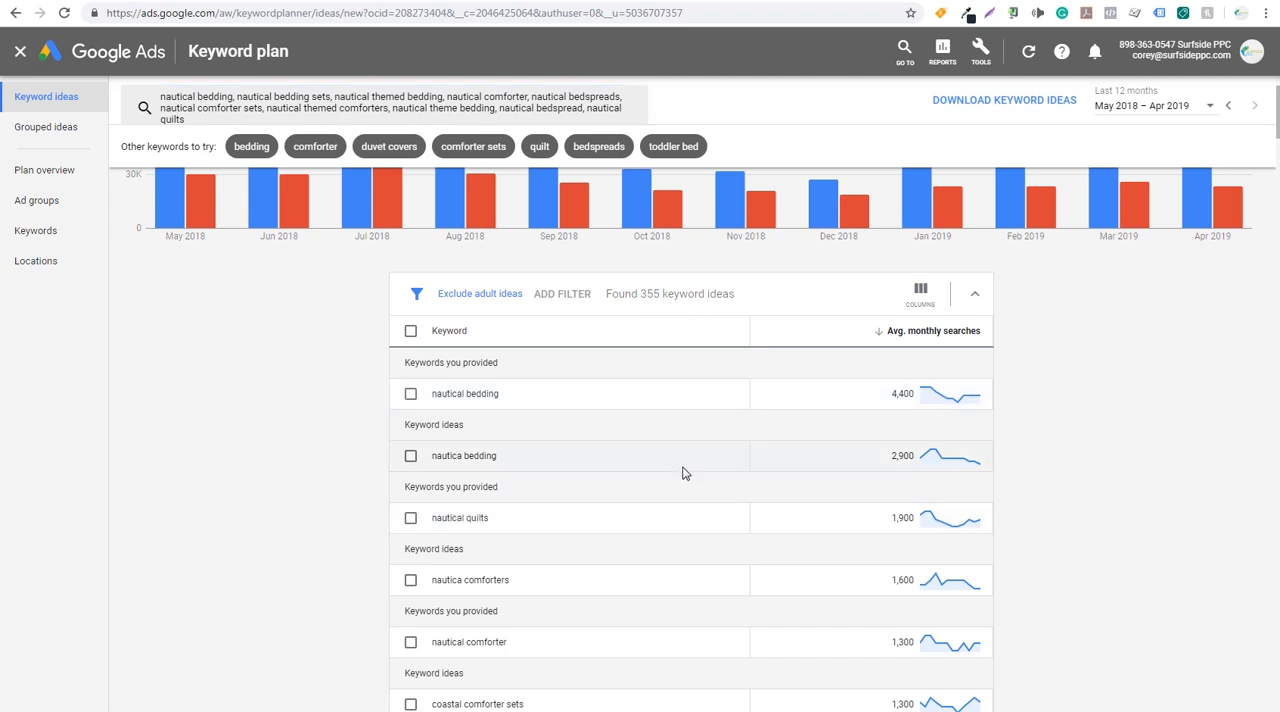
scroll(684, 473, down, 1)
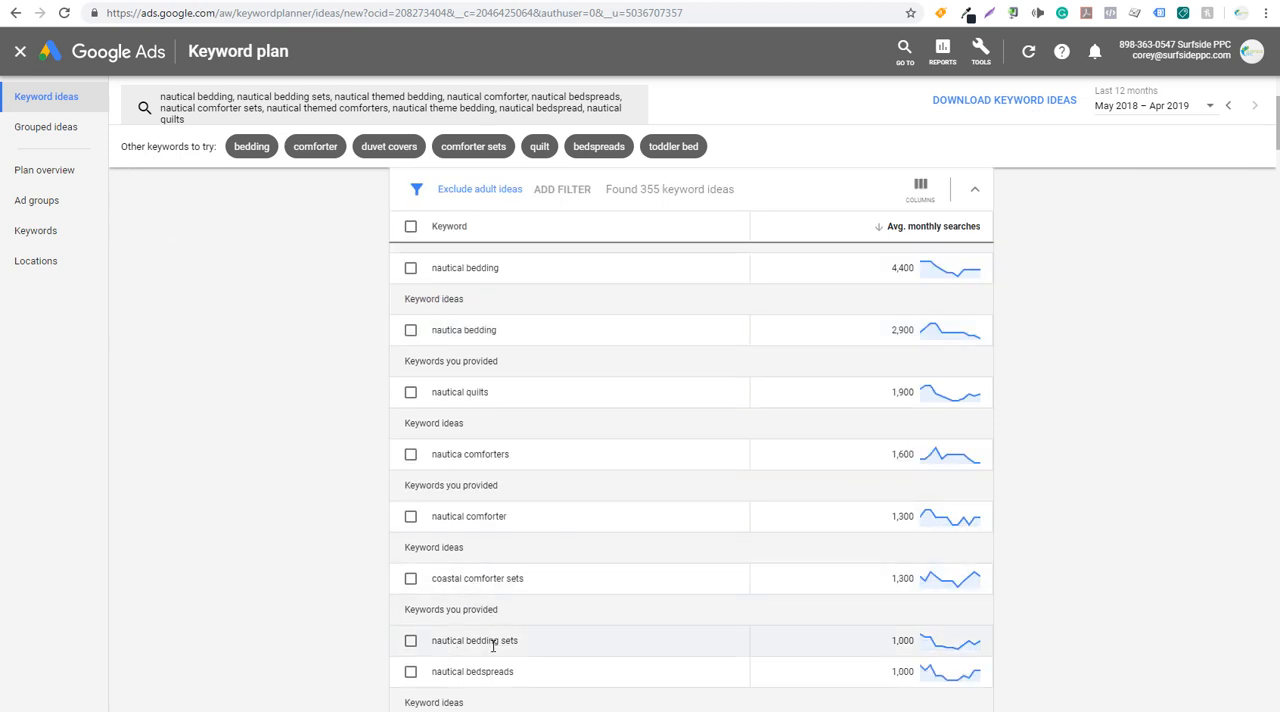
drag(444, 671, 529, 677)
click(584, 664)
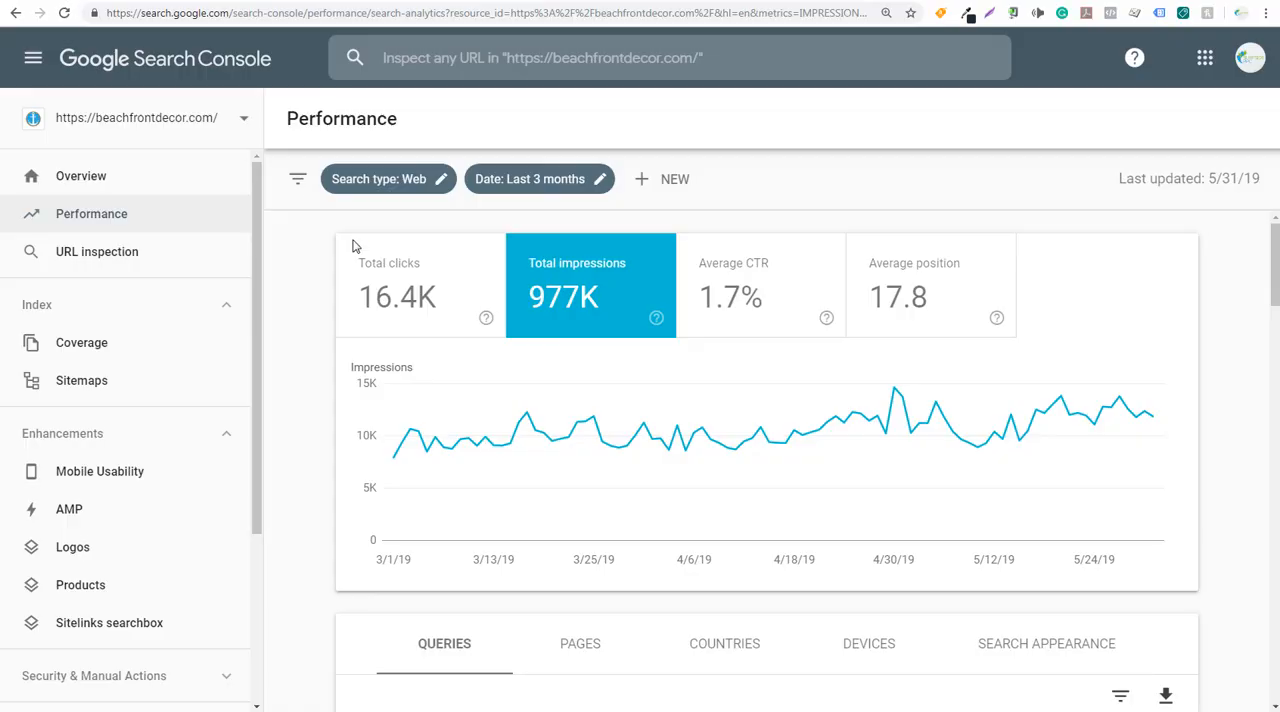
- In Google Search Console, filter the Performance report to the /beach-coastal-bedroom-furniture/ page and look through its queries and impressions
scroll(395, 398, down, 1)
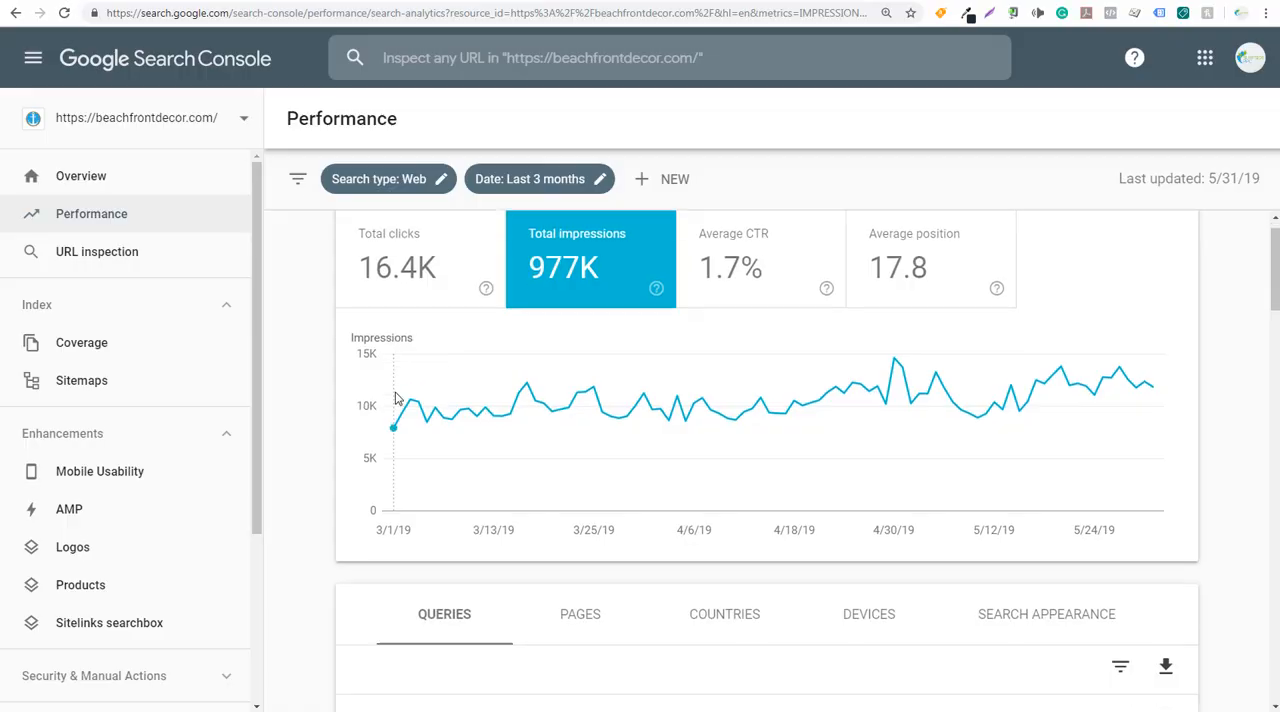
scroll(395, 398, down, 3)
click(568, 277)
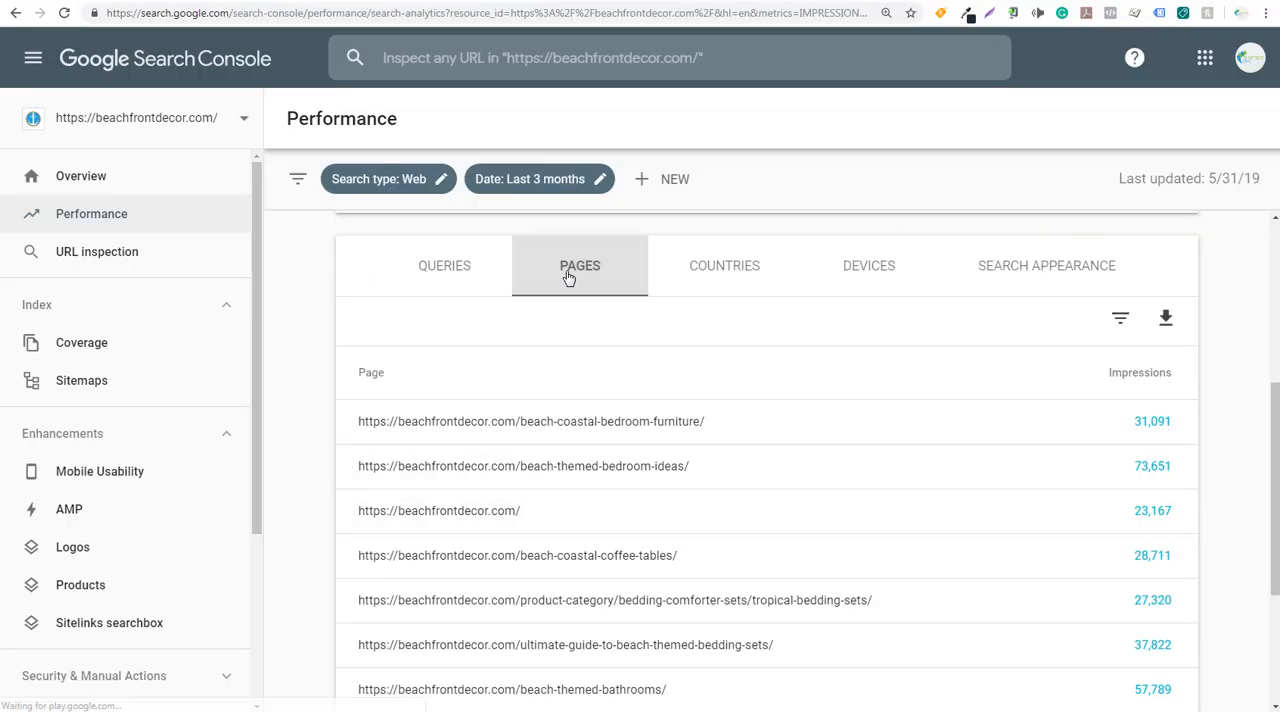
click(549, 422)
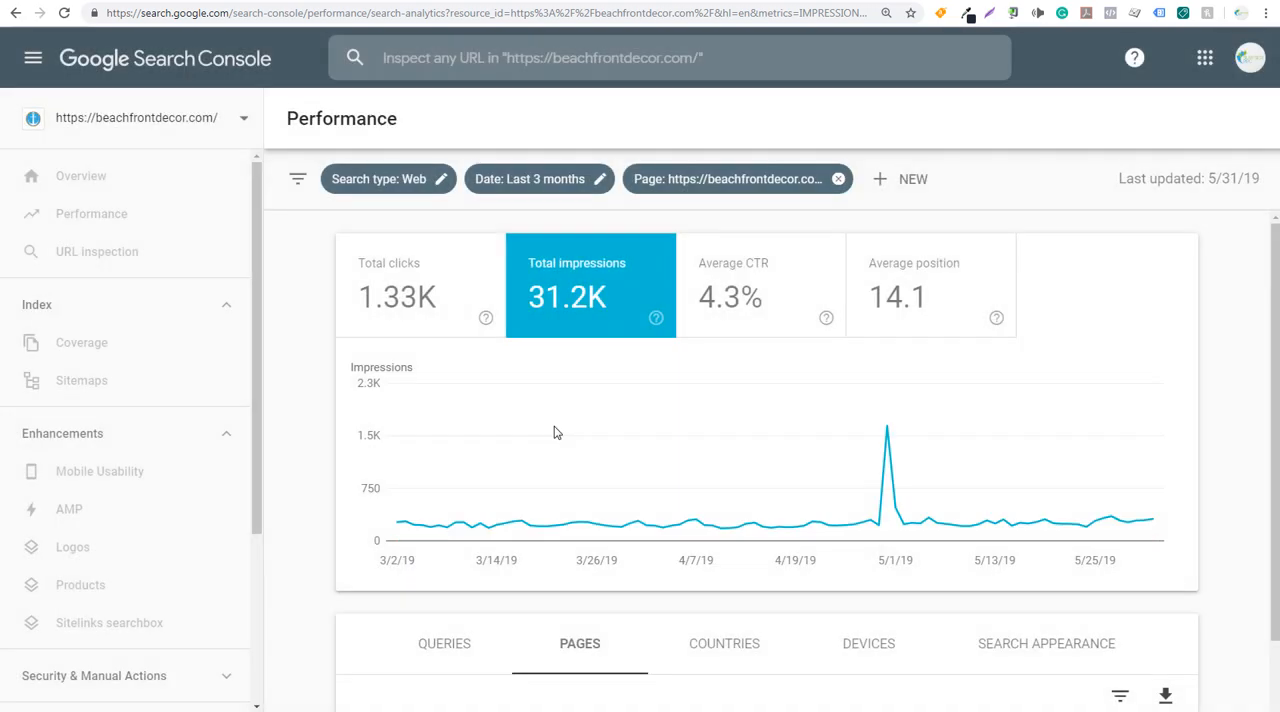
scroll(558, 445, down, 3)
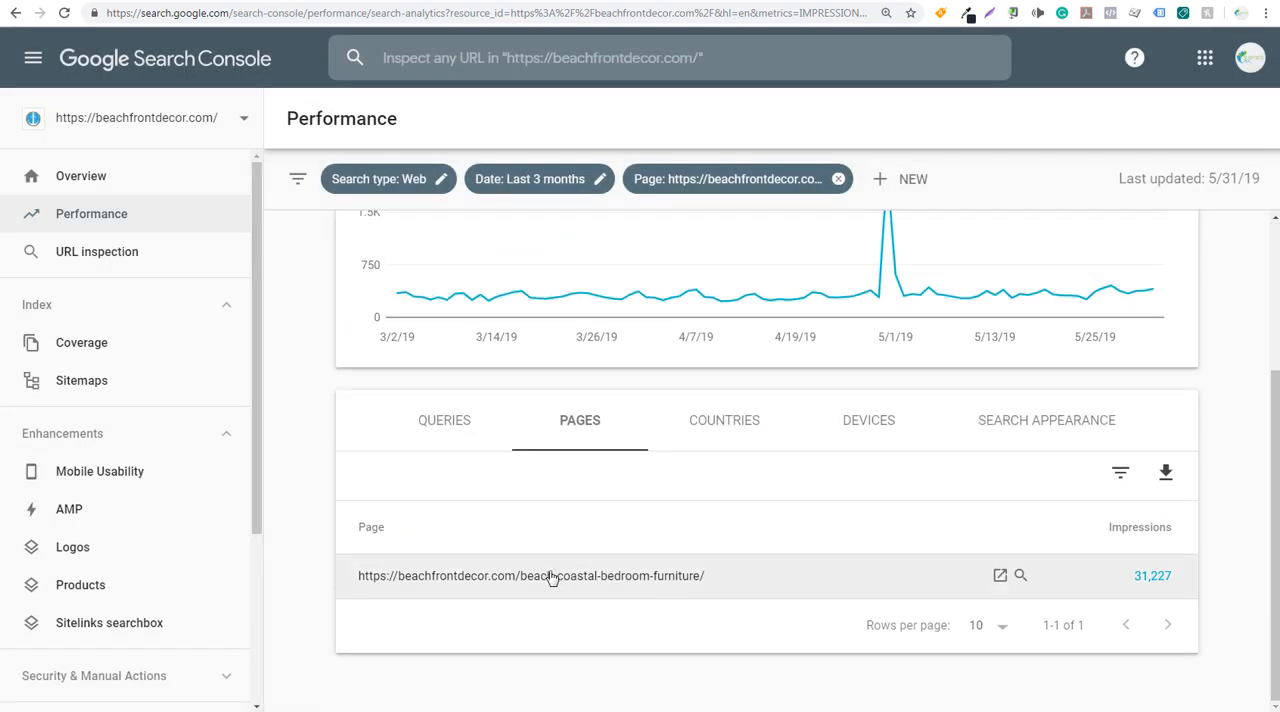
click(466, 424)
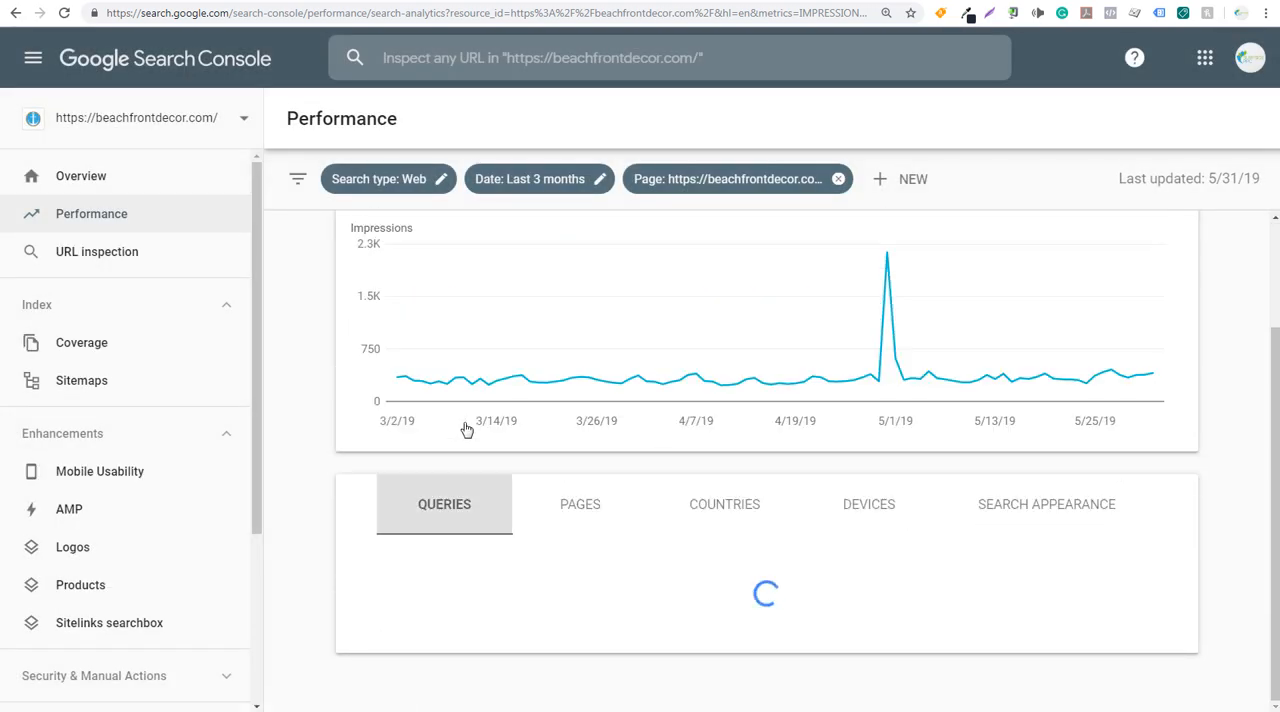
scroll(360, 517, down, 1)
scroll(500, 548, down, 1)
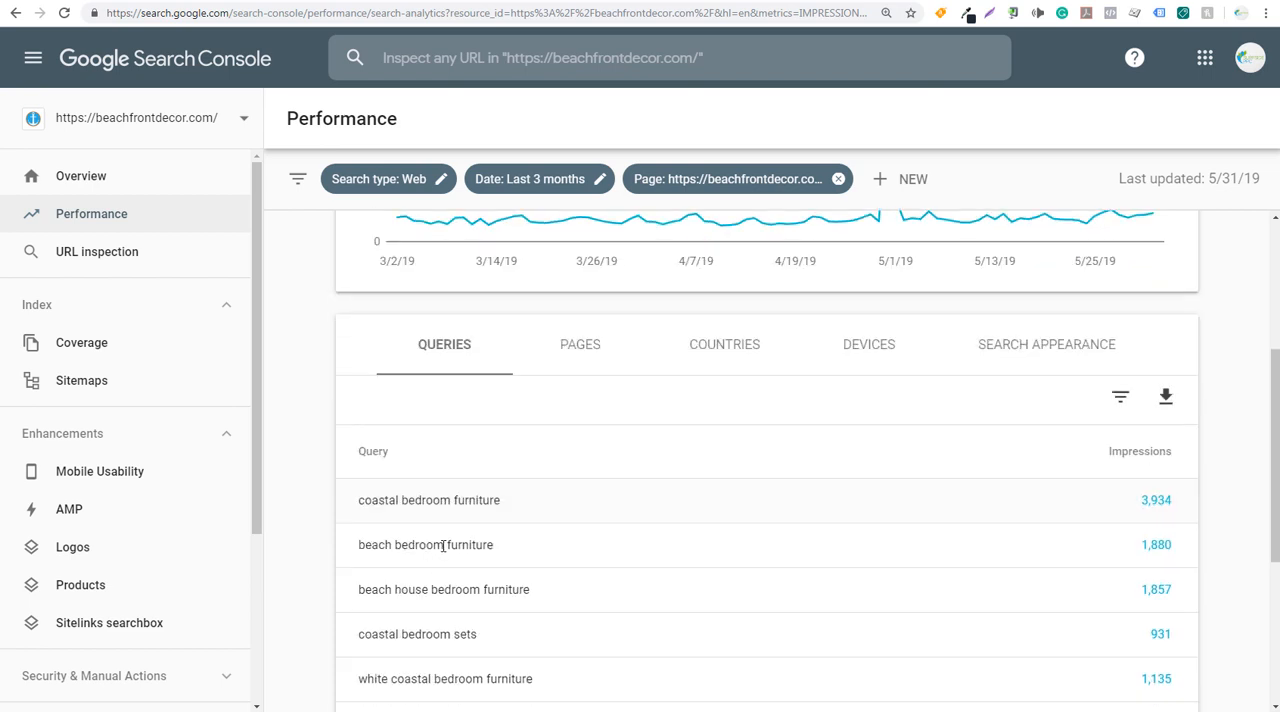
scroll(443, 545, down, 1)
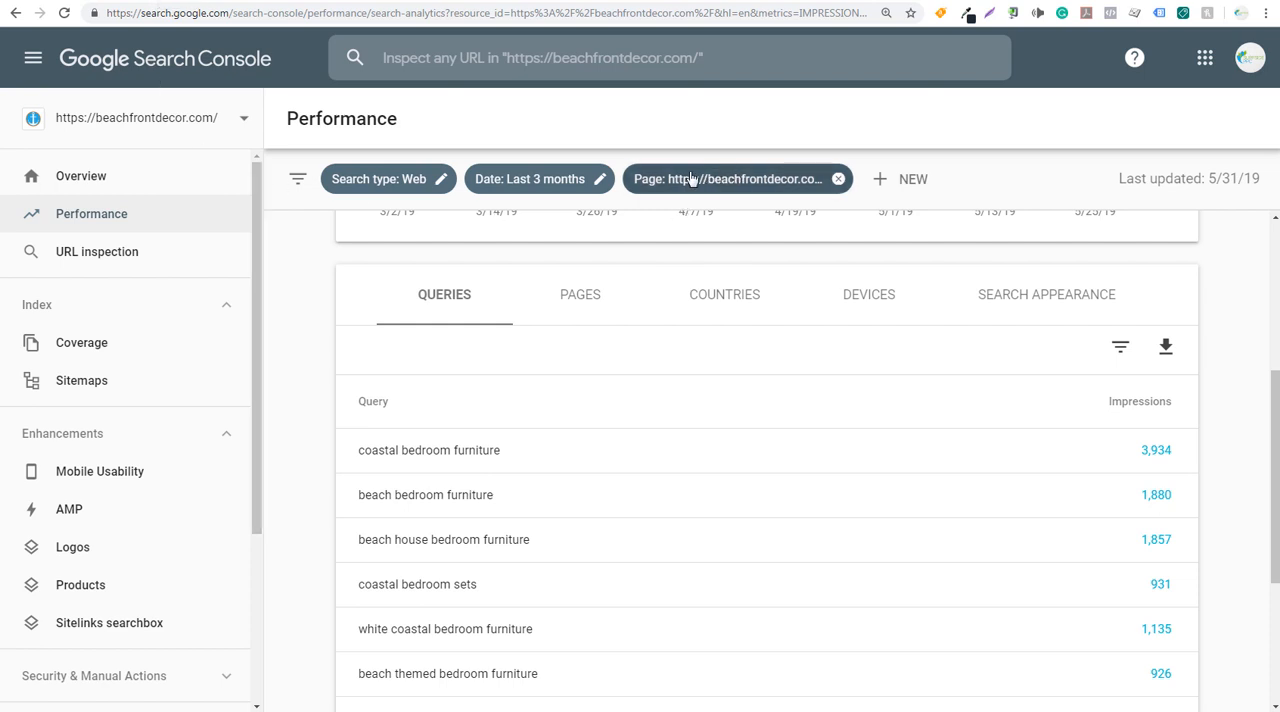
- Remove the page filter from the Performance report and look through the site's pages and their impressions
click(837, 180)
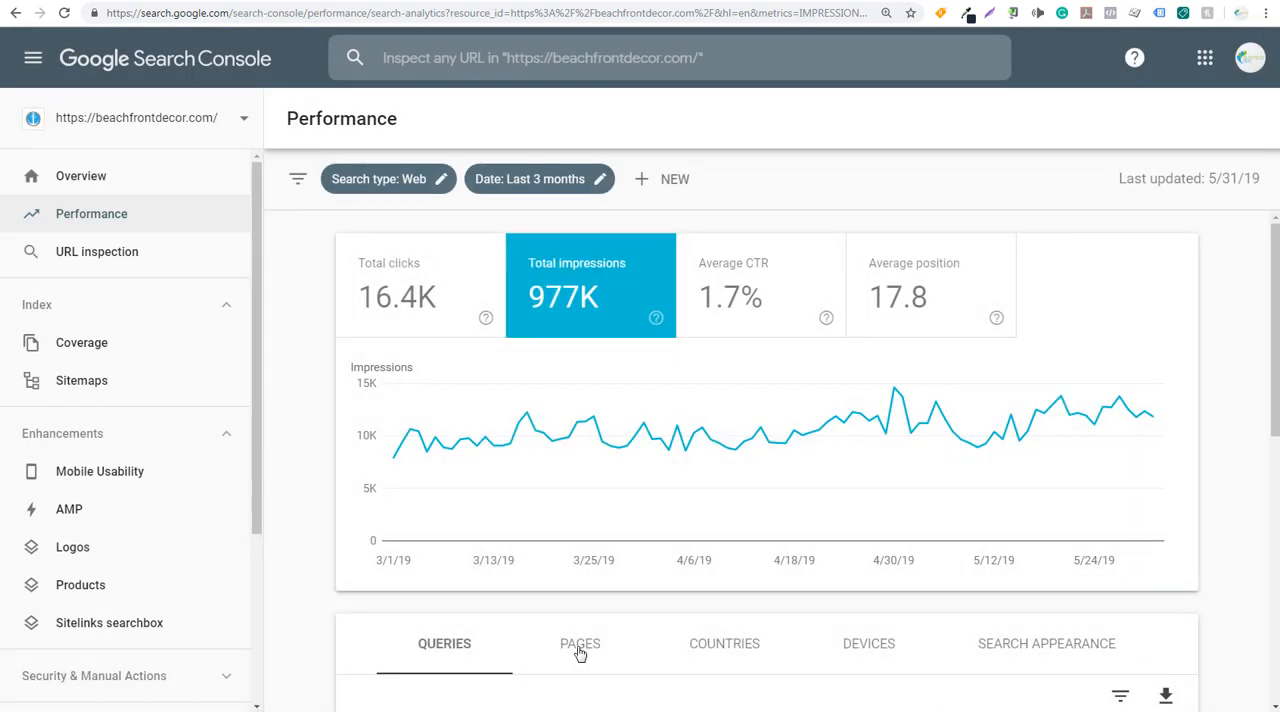
click(622, 621)
scroll(640, 600, down, 2)
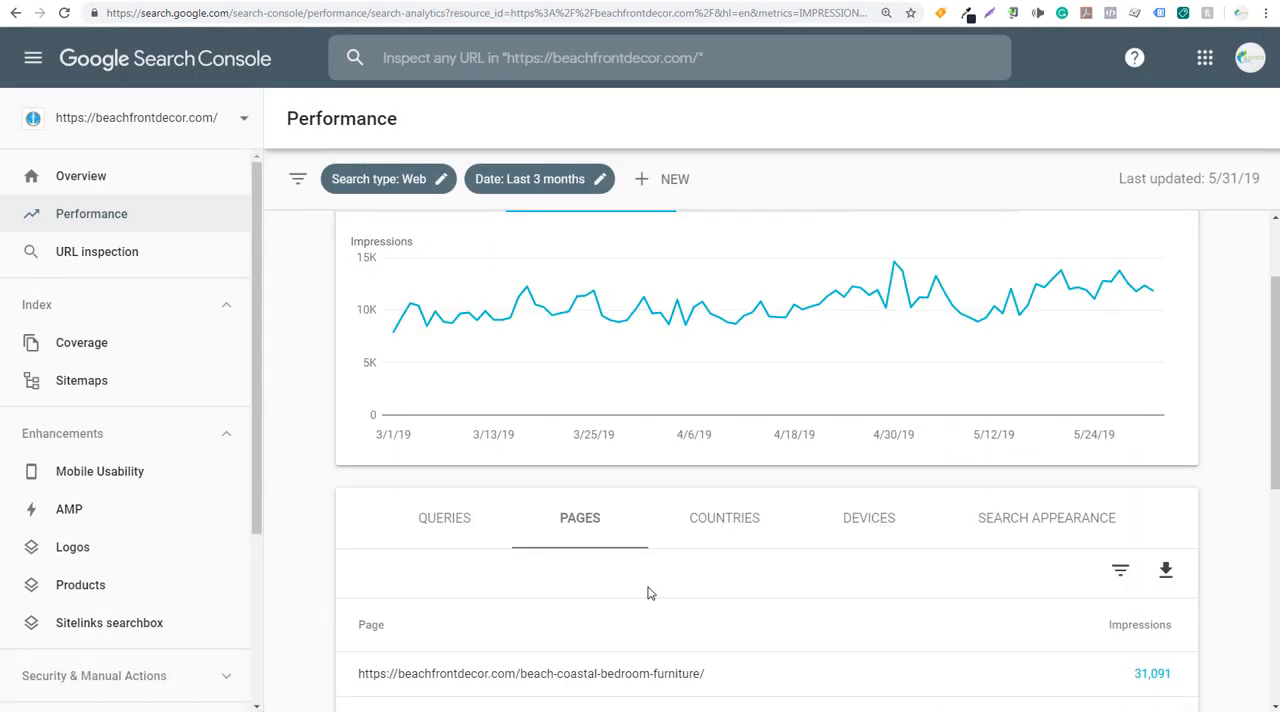
scroll(651, 587, down, 1)
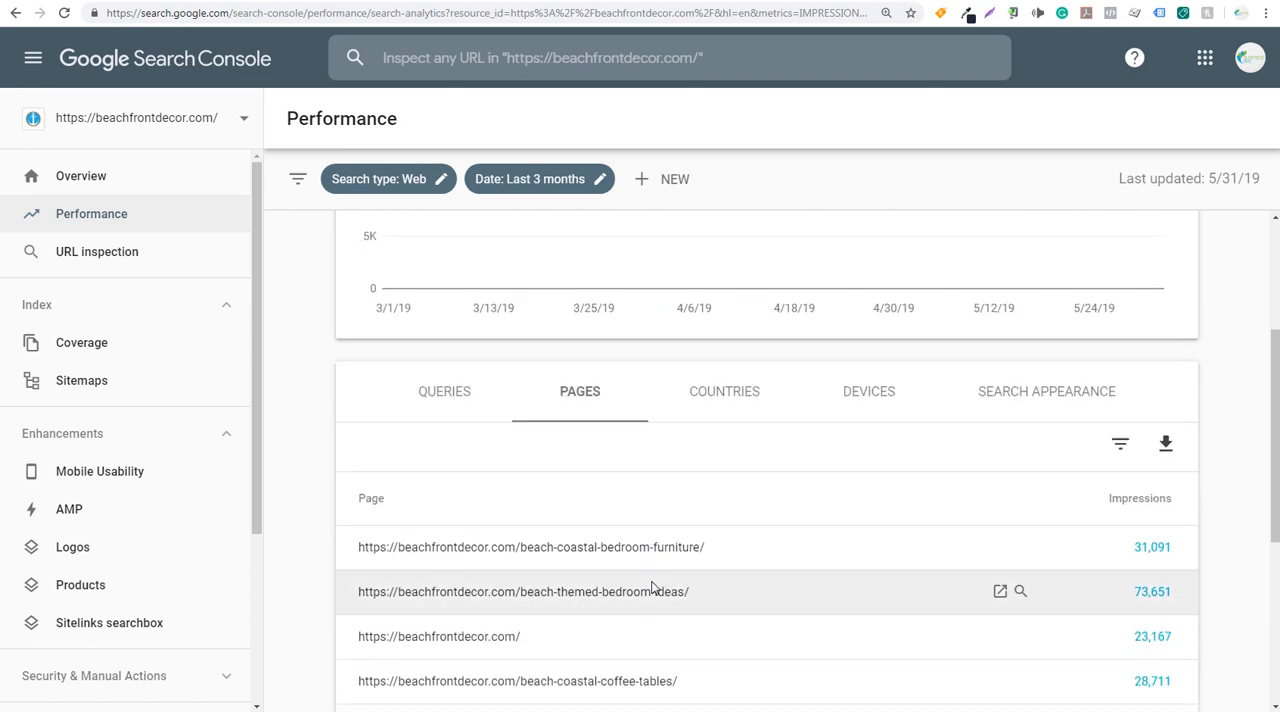
scroll(652, 588, down, 1)
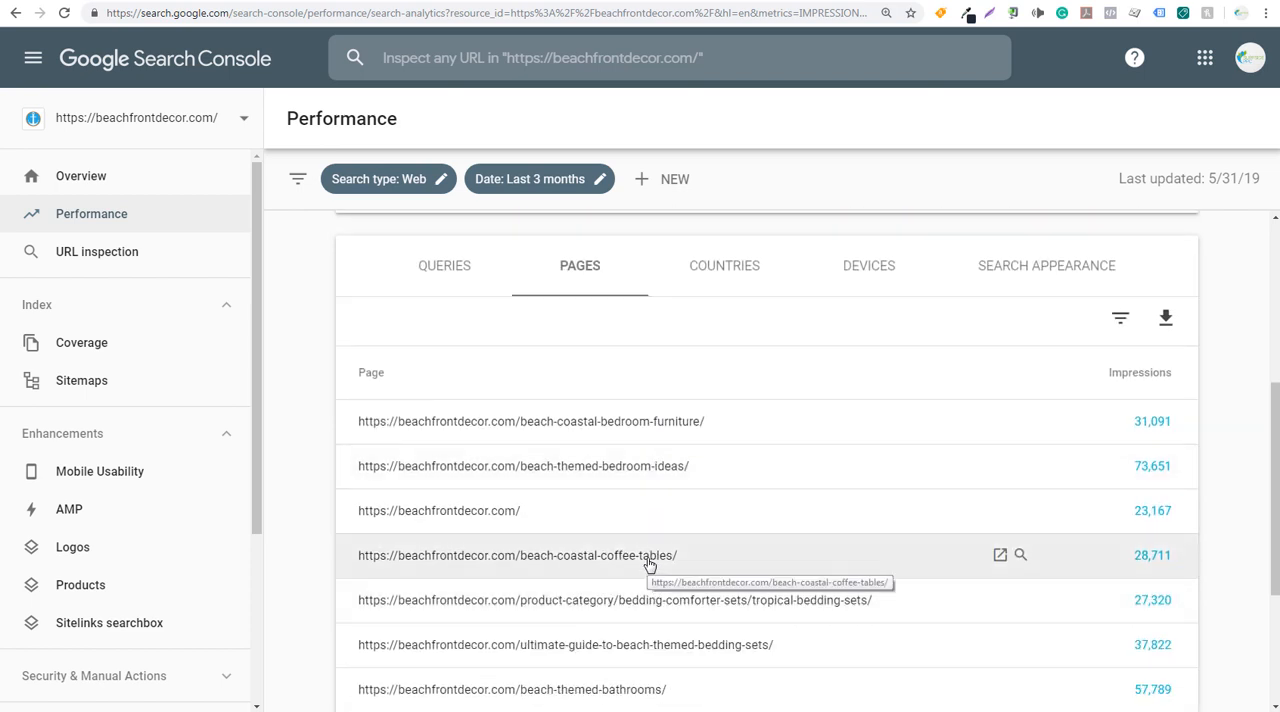